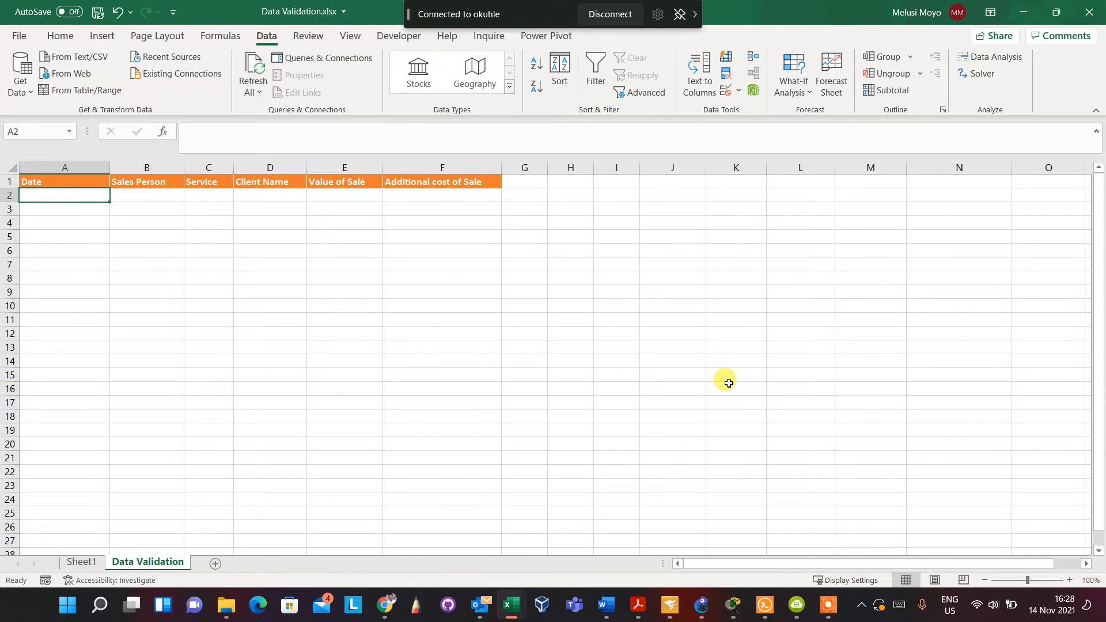
Examine the empty cells under the Date, Sales Person, Service and Client Name headers.
click(135, 196)
click(59, 197)
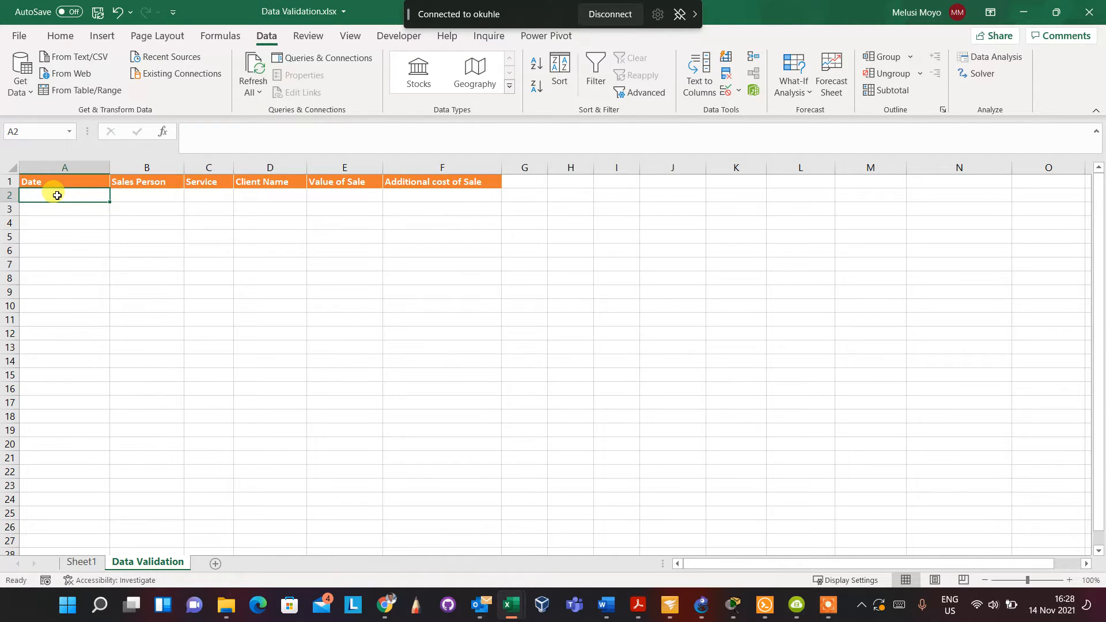
click(239, 236)
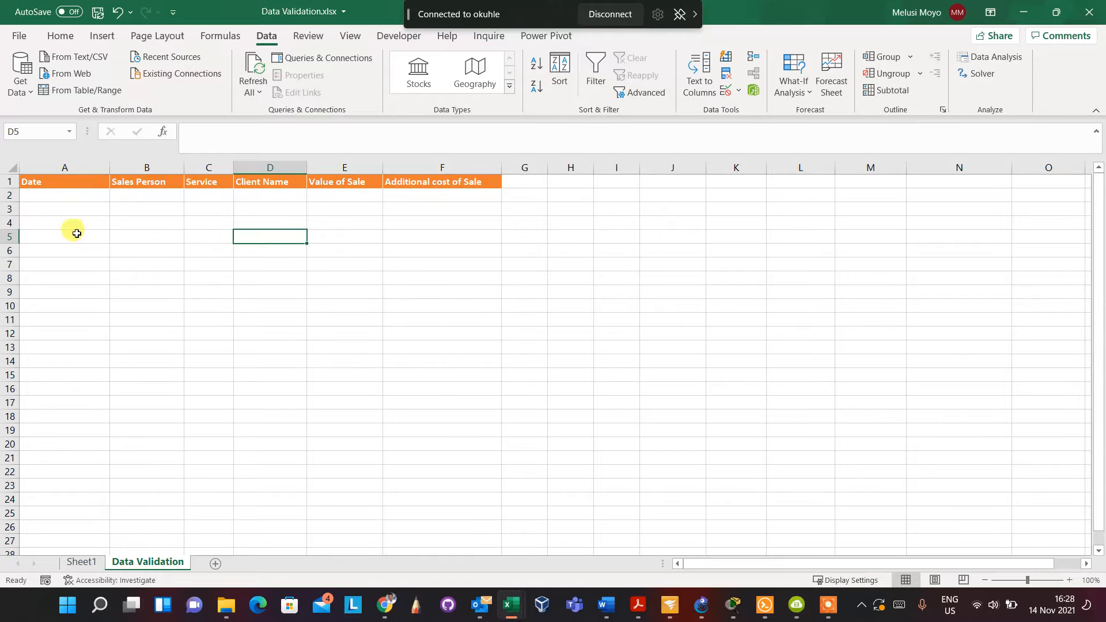
click(81, 198)
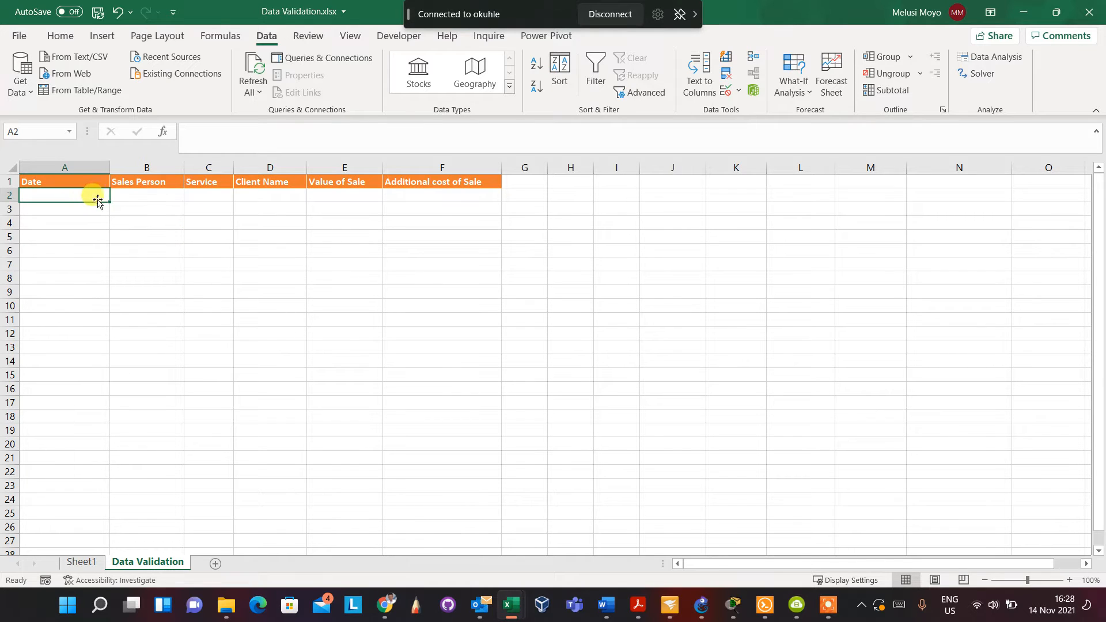
click(139, 194)
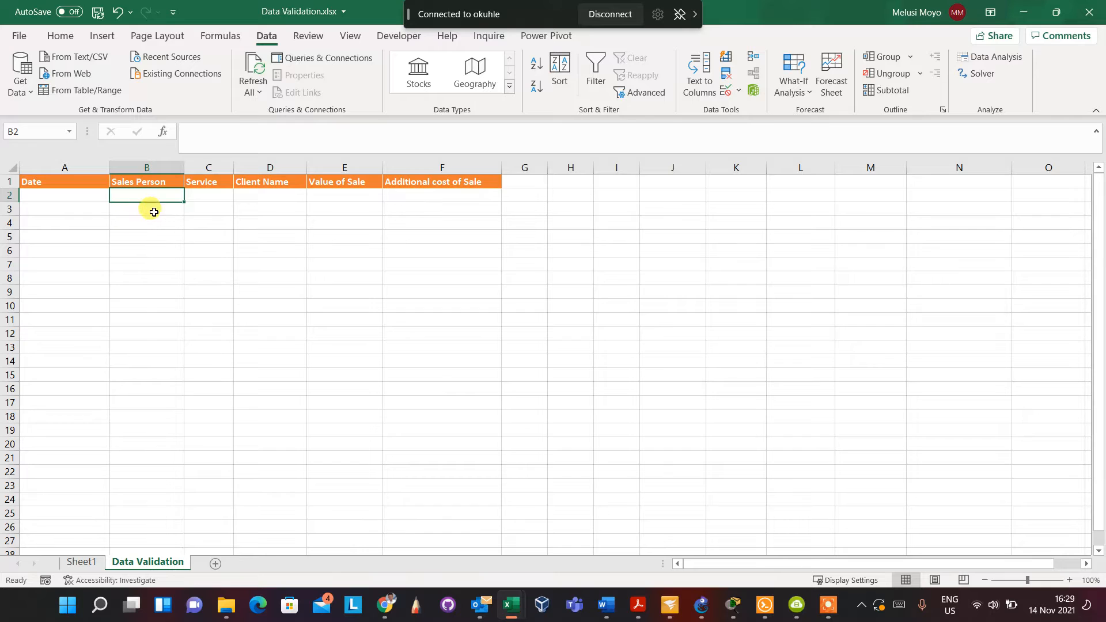
click(151, 237)
click(211, 197)
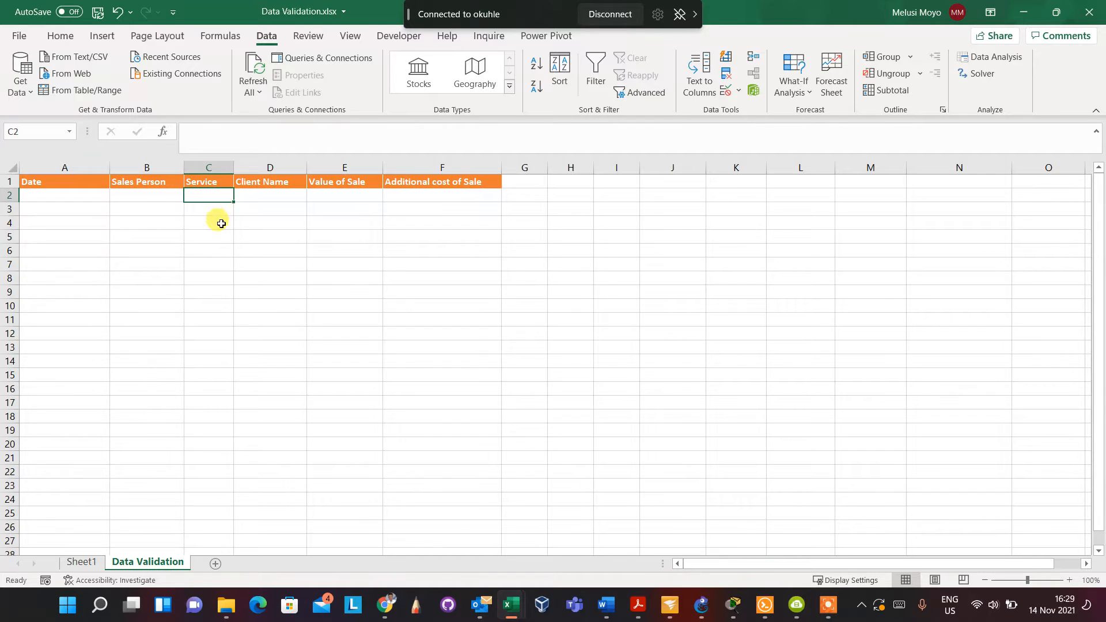
click(254, 197)
click(78, 195)
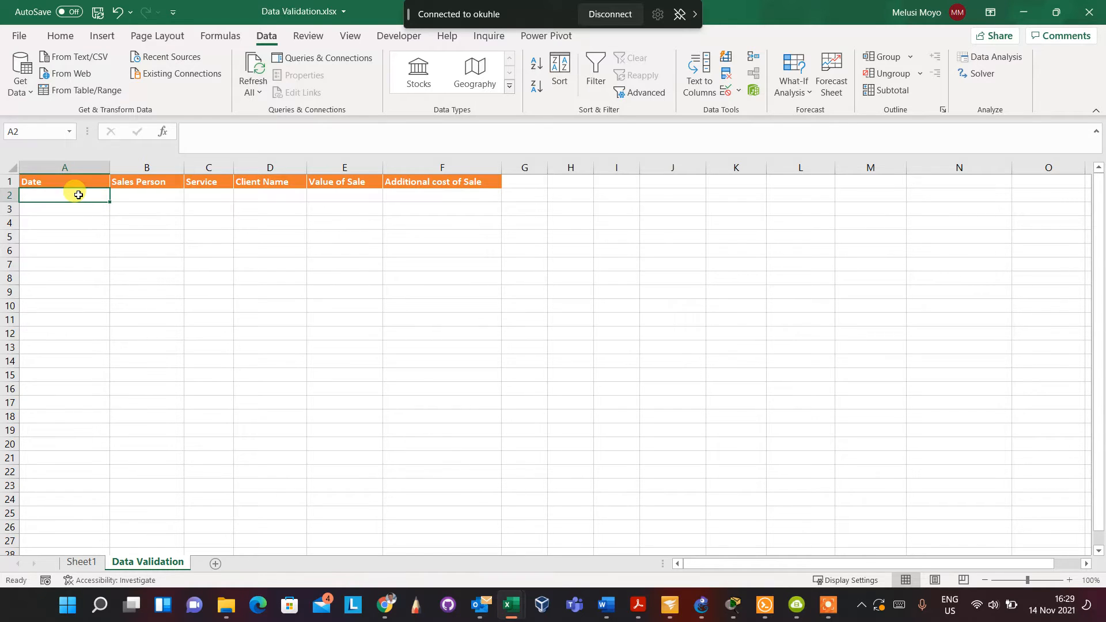
click(154, 197)
click(85, 196)
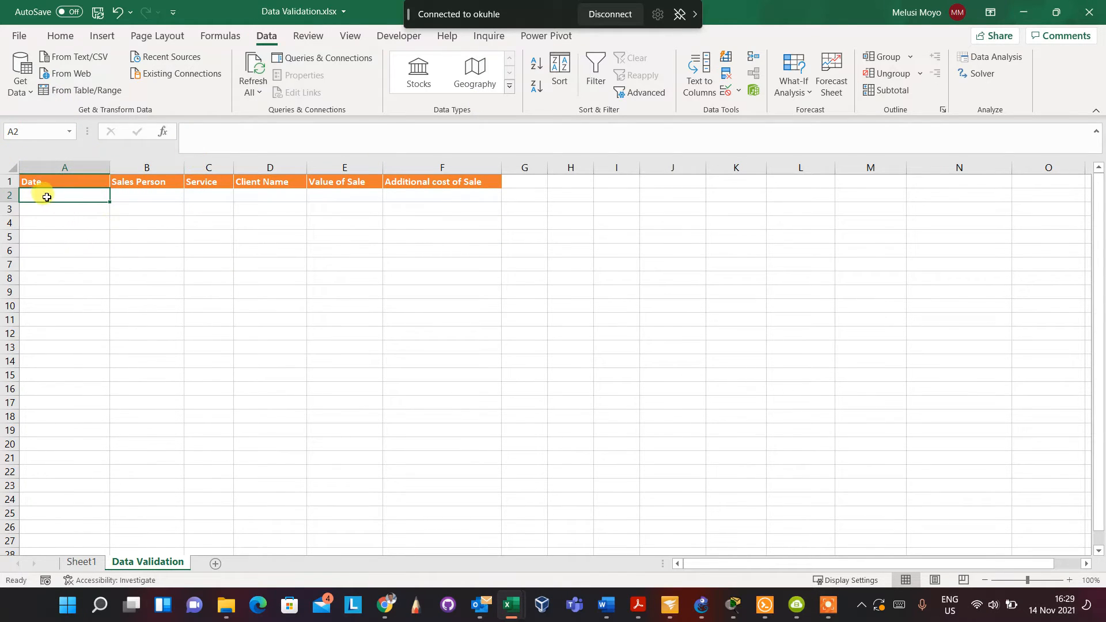
drag(50, 196, 81, 458)
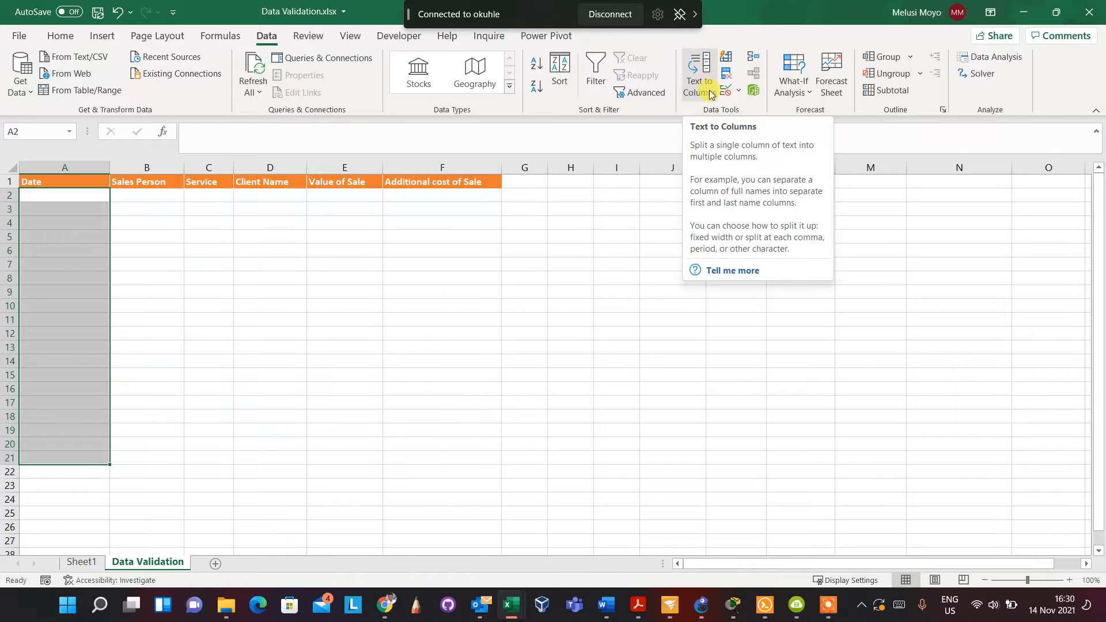
click(739, 95)
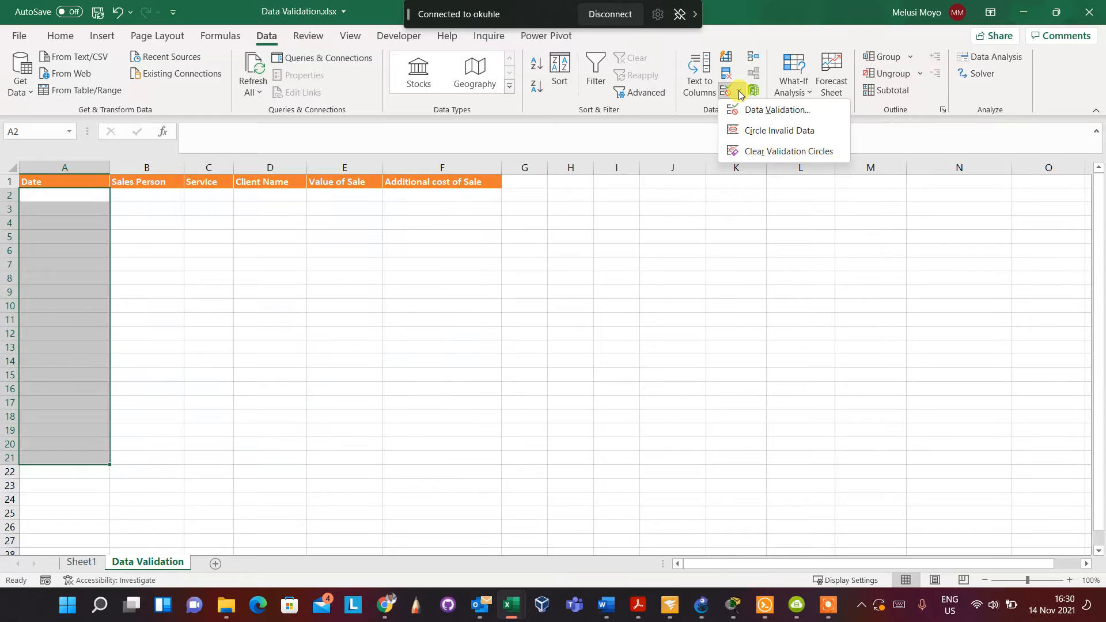
click(775, 110)
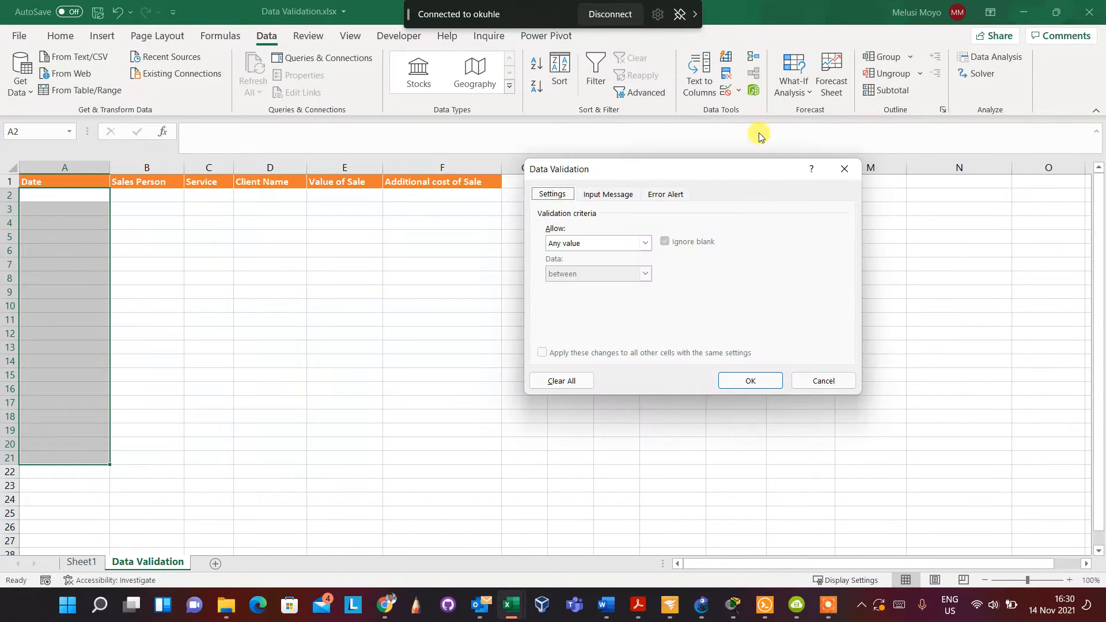
drag(734, 174, 729, 211)
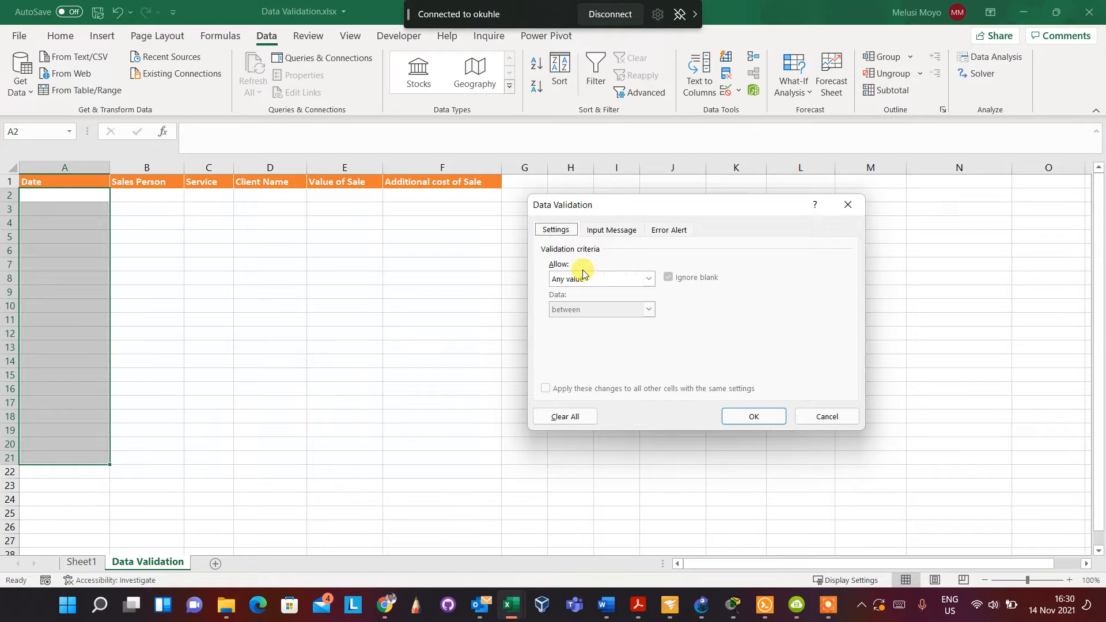
click(650, 281)
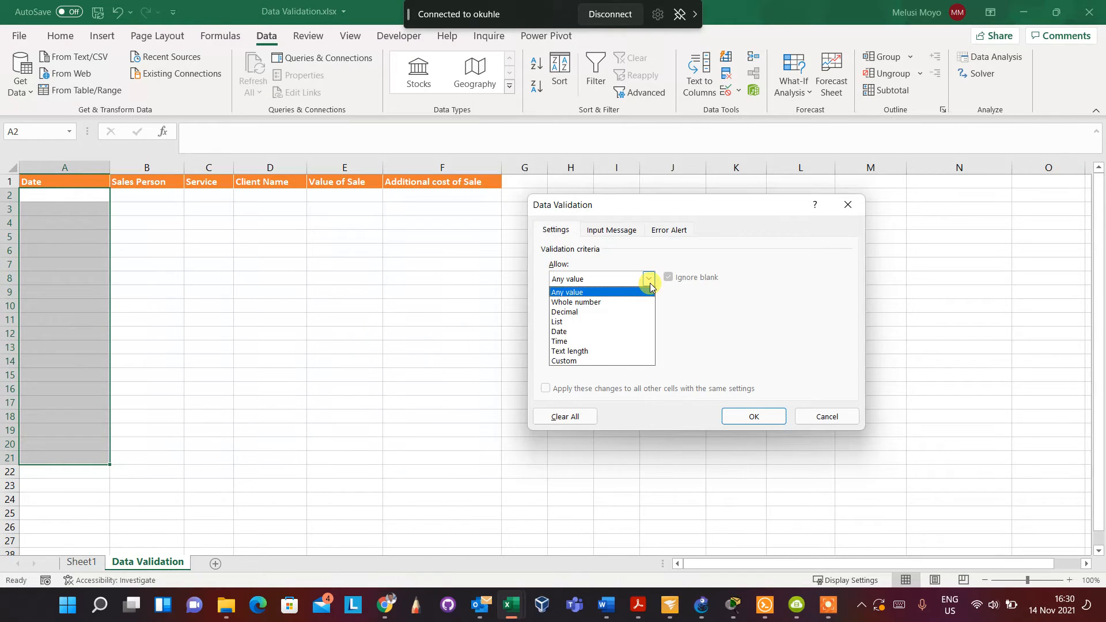
click(566, 334)
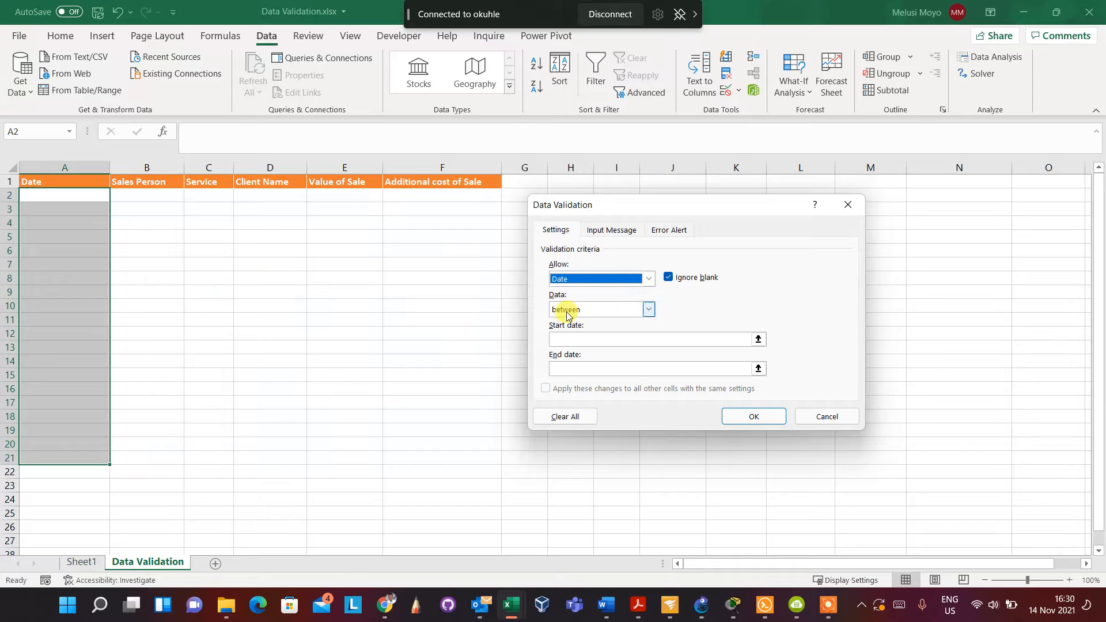
click(650, 310)
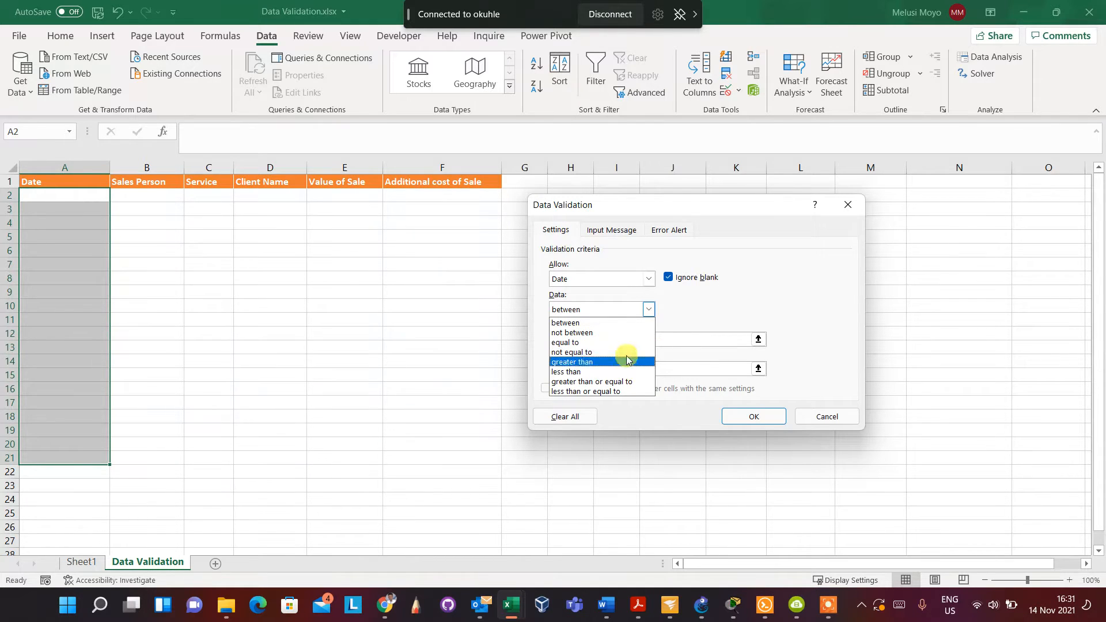
click(593, 322)
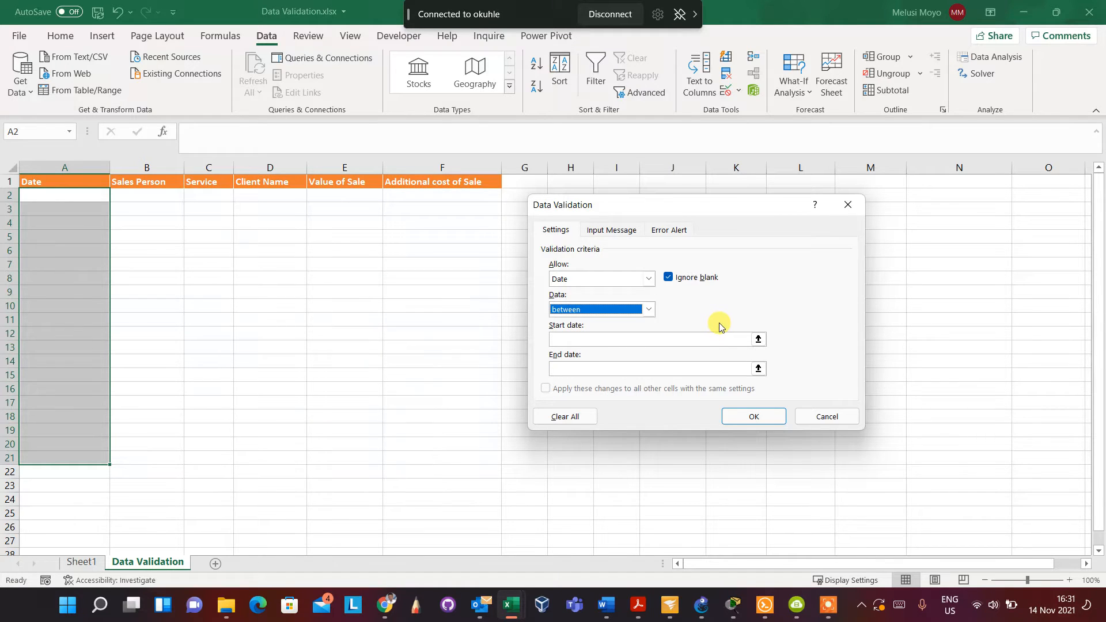
click(574, 337)
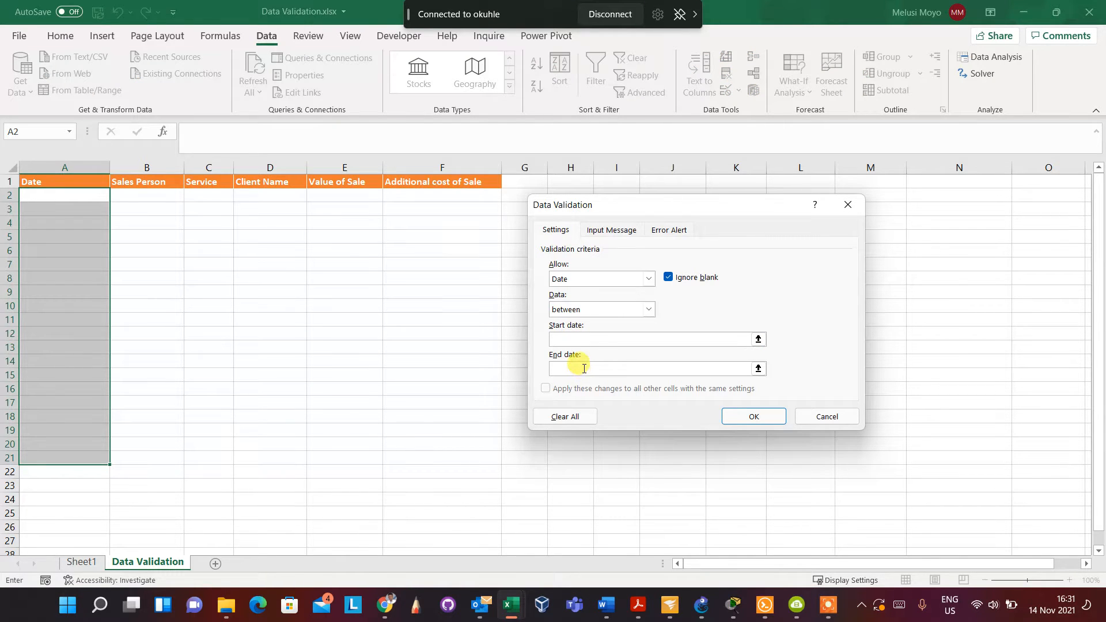
click(838, 205)
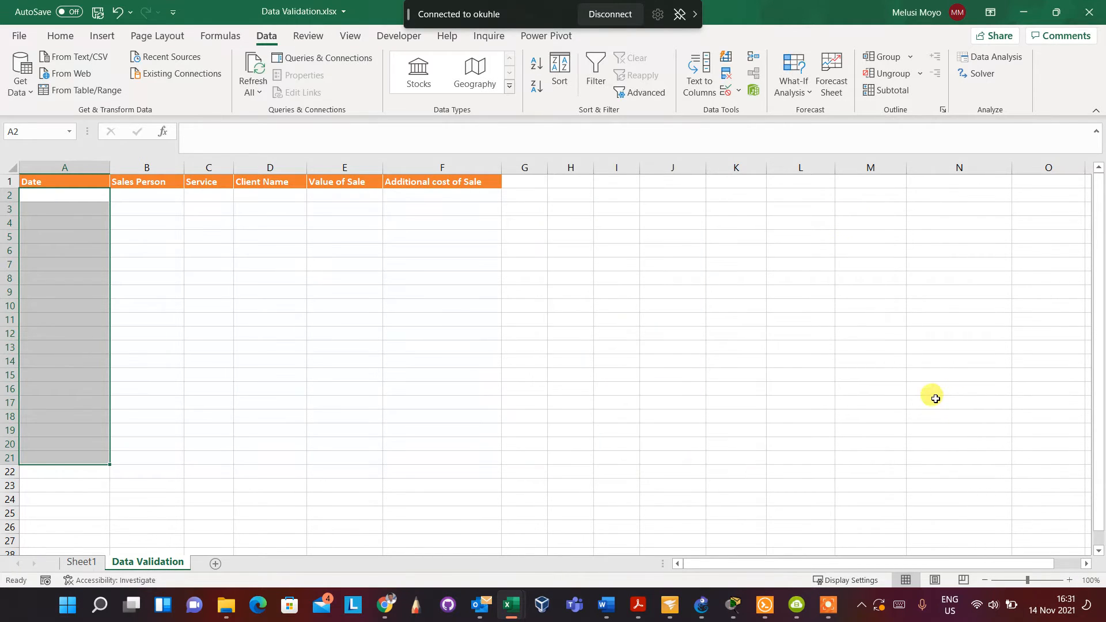
Enter the limit dates 12 January 2020 in cell N17 and 12 January 2021 in cell N18.
click(935, 398)
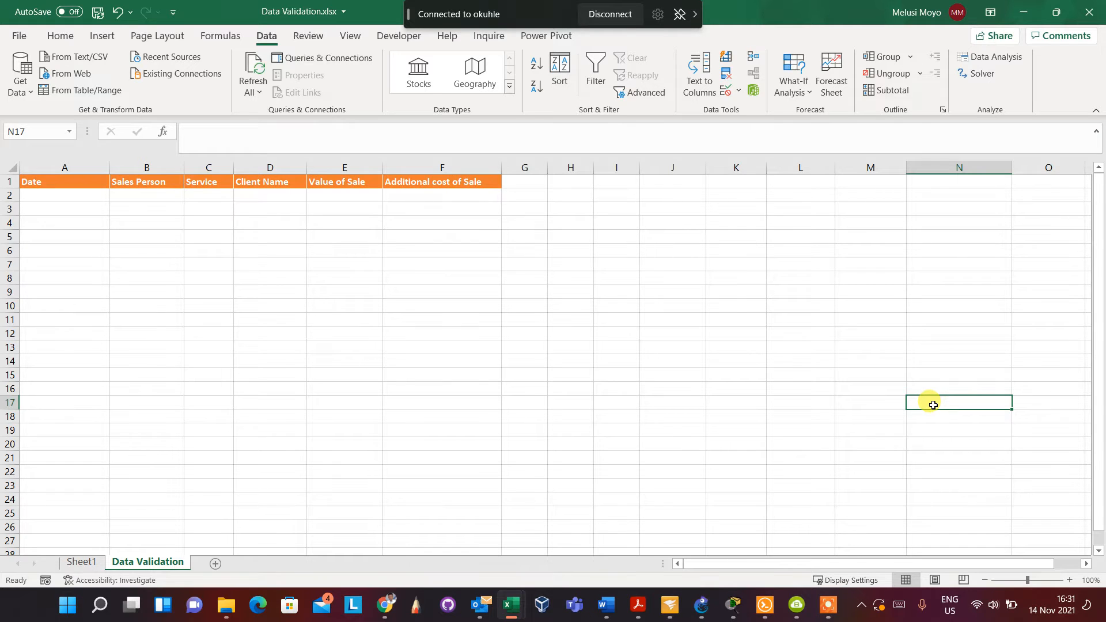
text(12 JANUARY 2020)
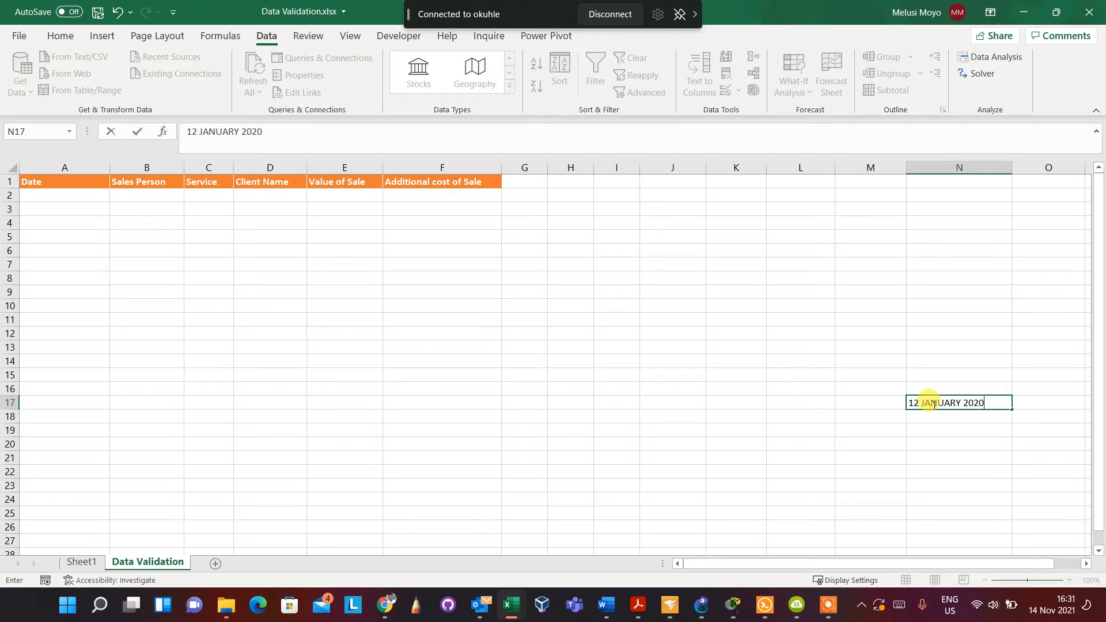
key(Return)
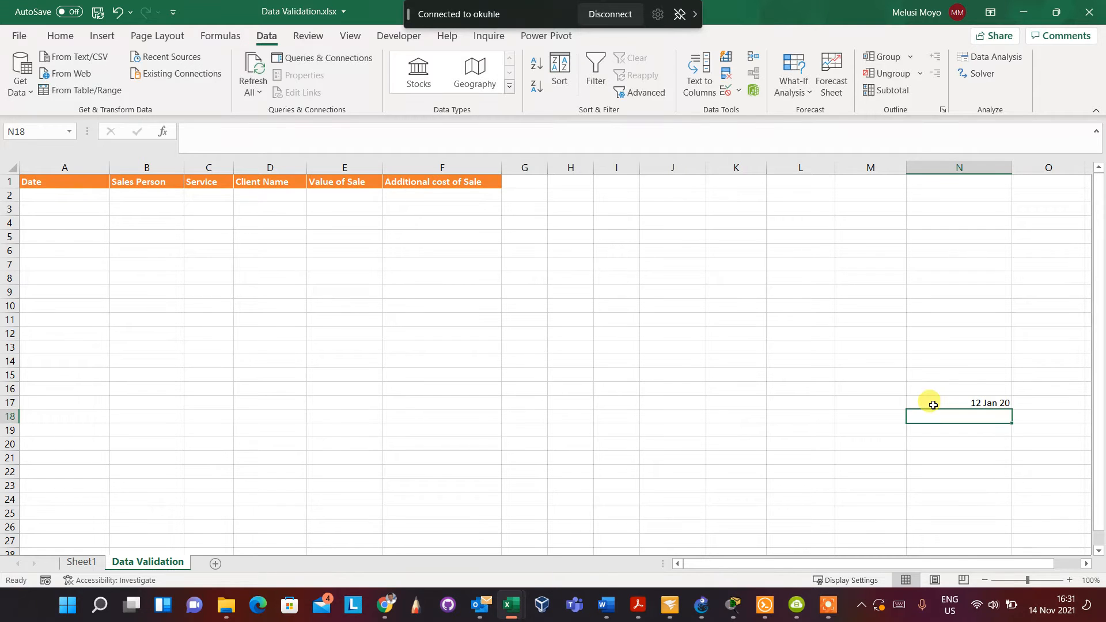
text(12)
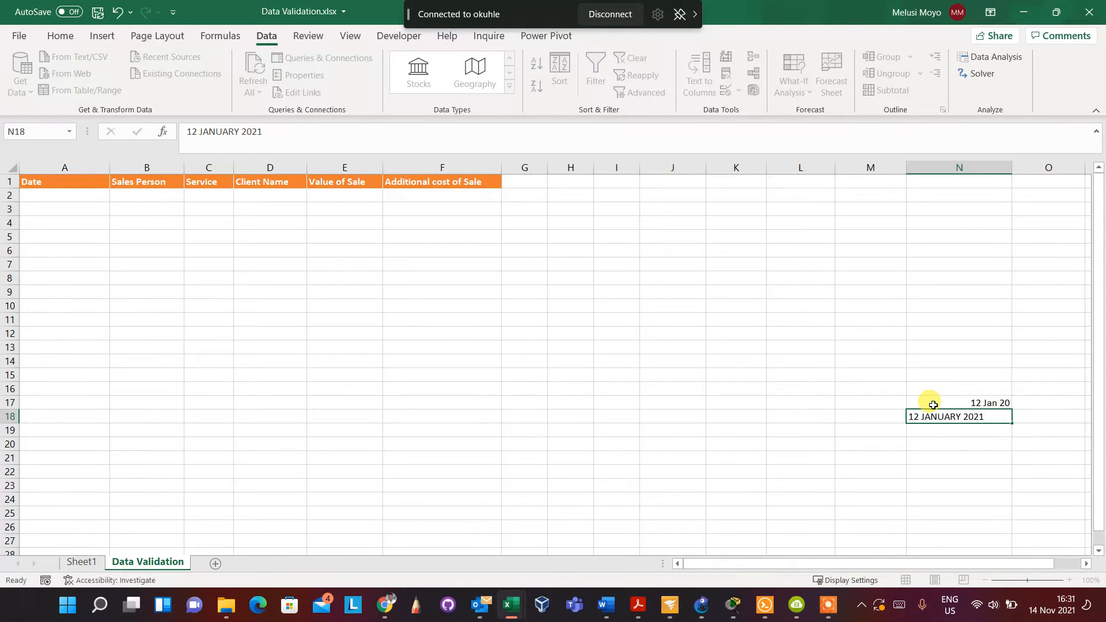
text( JANUARY 2021)
key(Return)
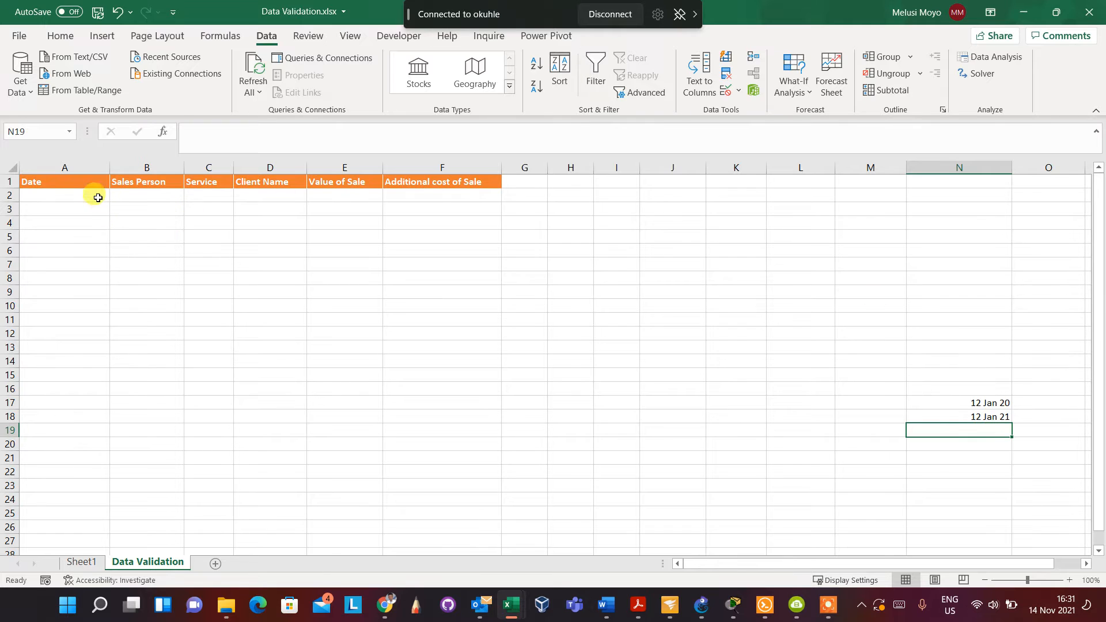
Start a data validation rule for cells A2:A19 that allows only dates between two limits.
drag(98, 198, 72, 427)
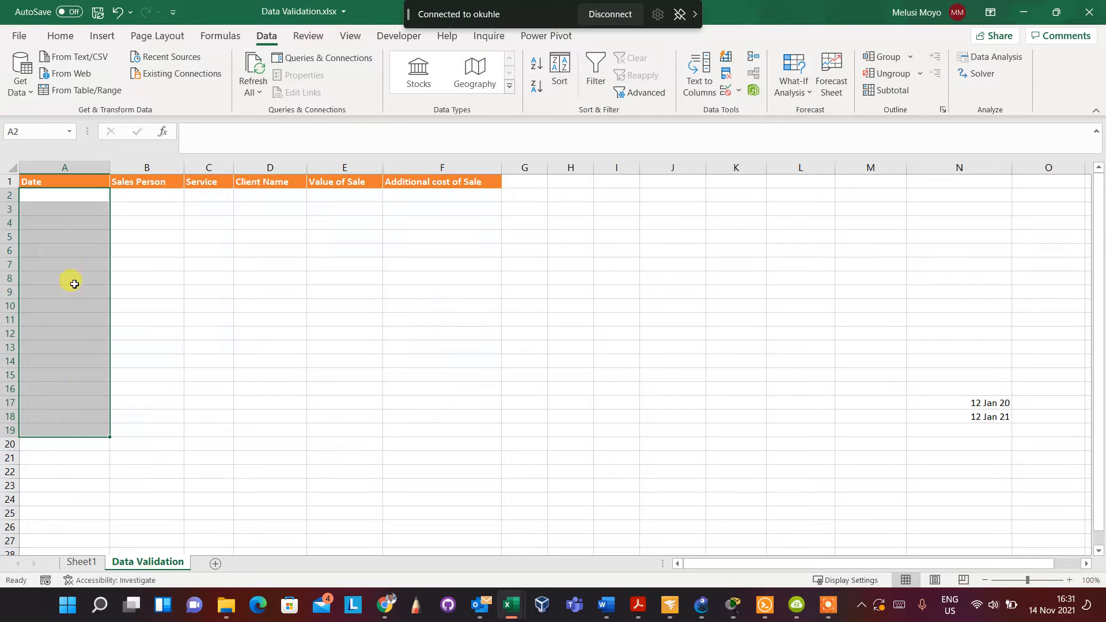
click(730, 97)
click(774, 109)
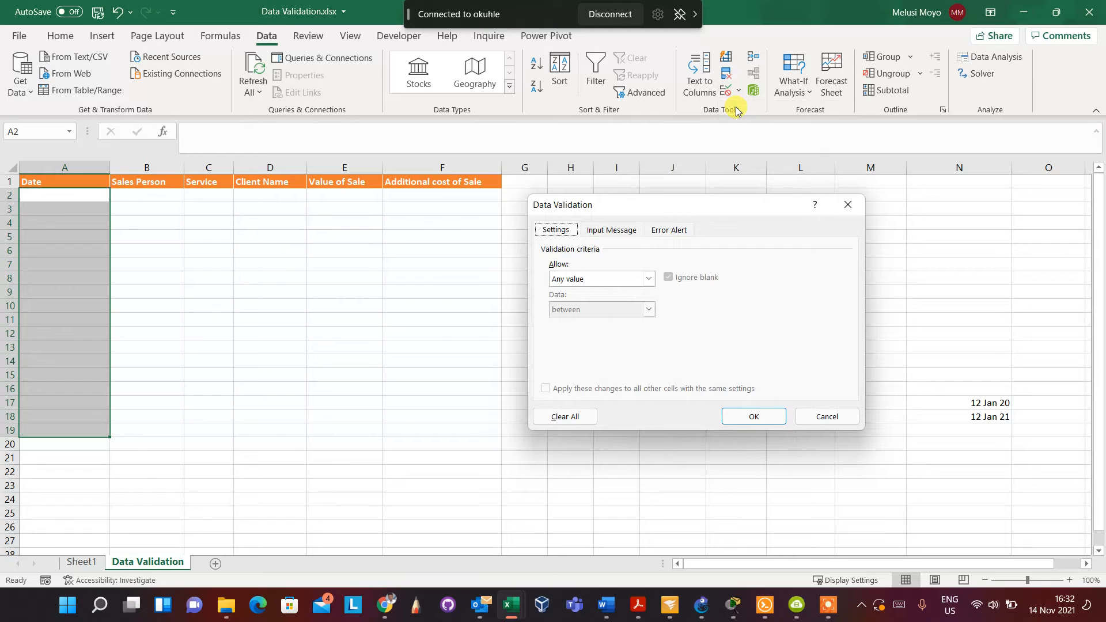
click(649, 279)
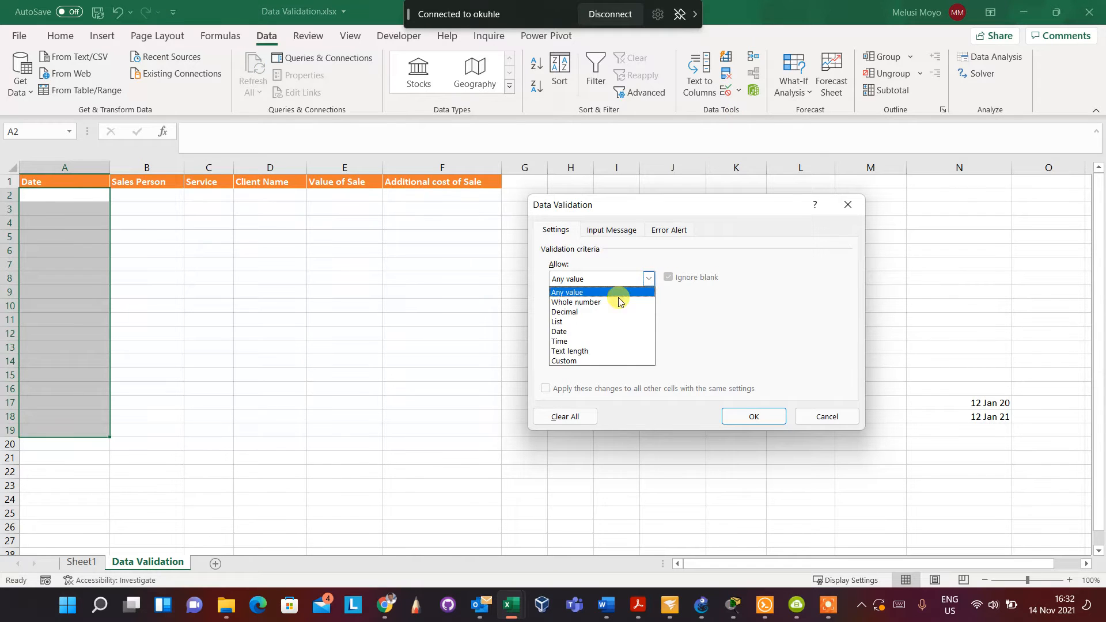
click(583, 331)
Set the validation rule's start date to =N17 and its end date to =N18.
click(657, 340)
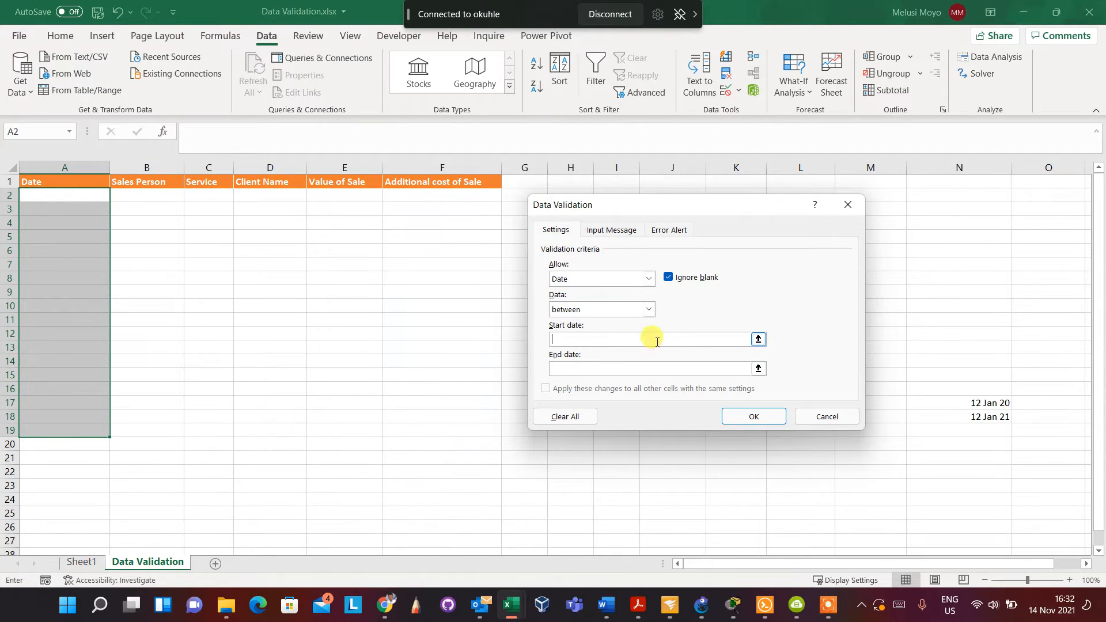
click(988, 402)
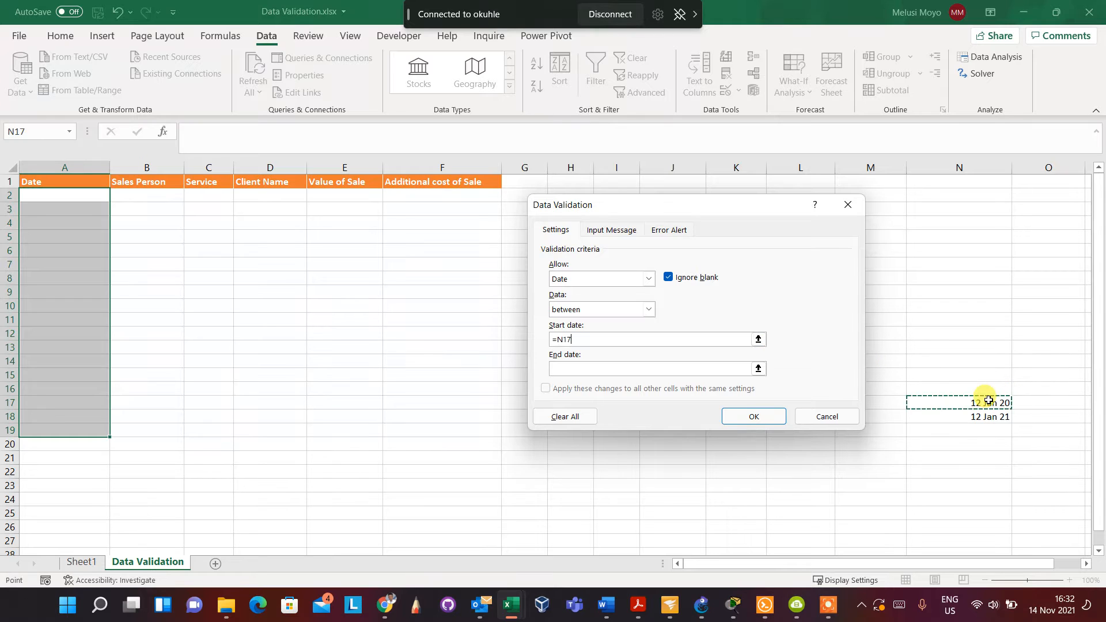
click(671, 366)
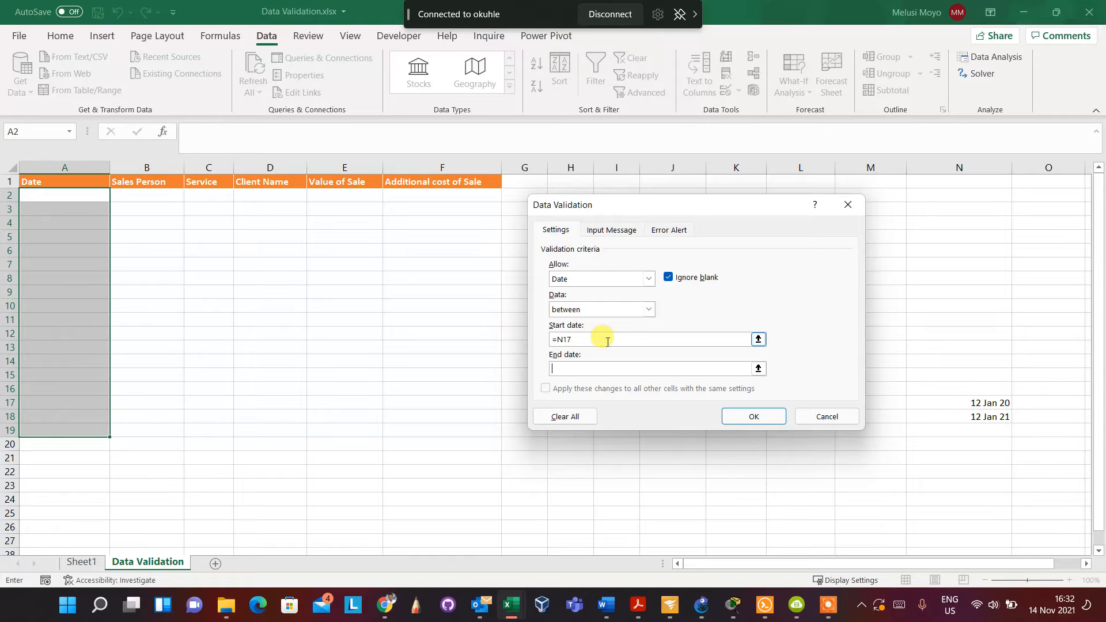
click(994, 417)
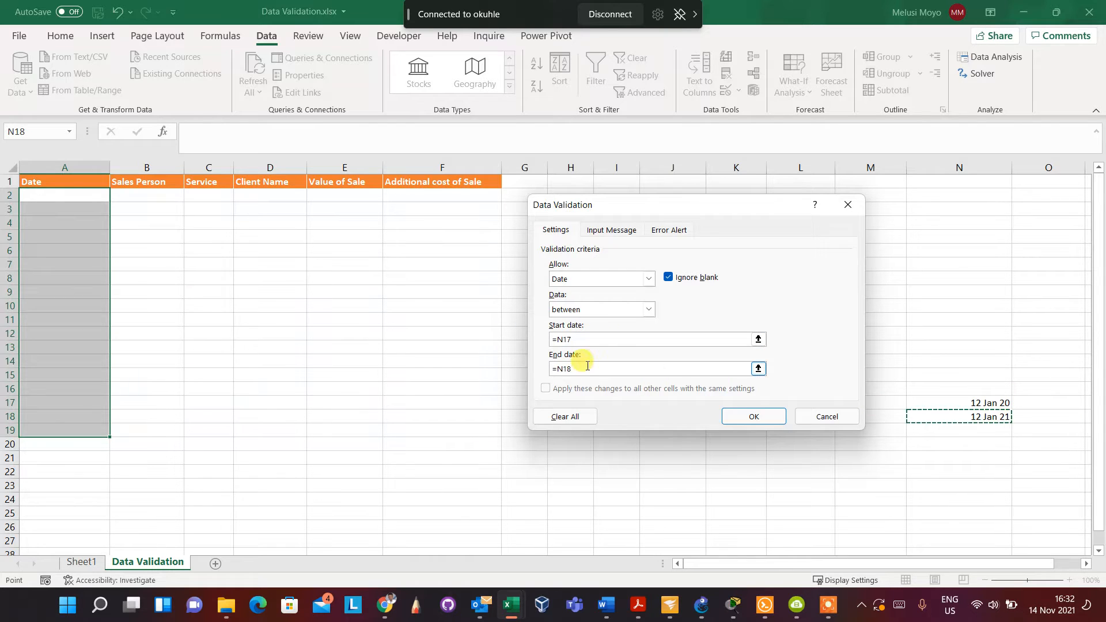
Pick cells N17 and N18 again as the start and end date, using the collapsed reference selector.
click(759, 341)
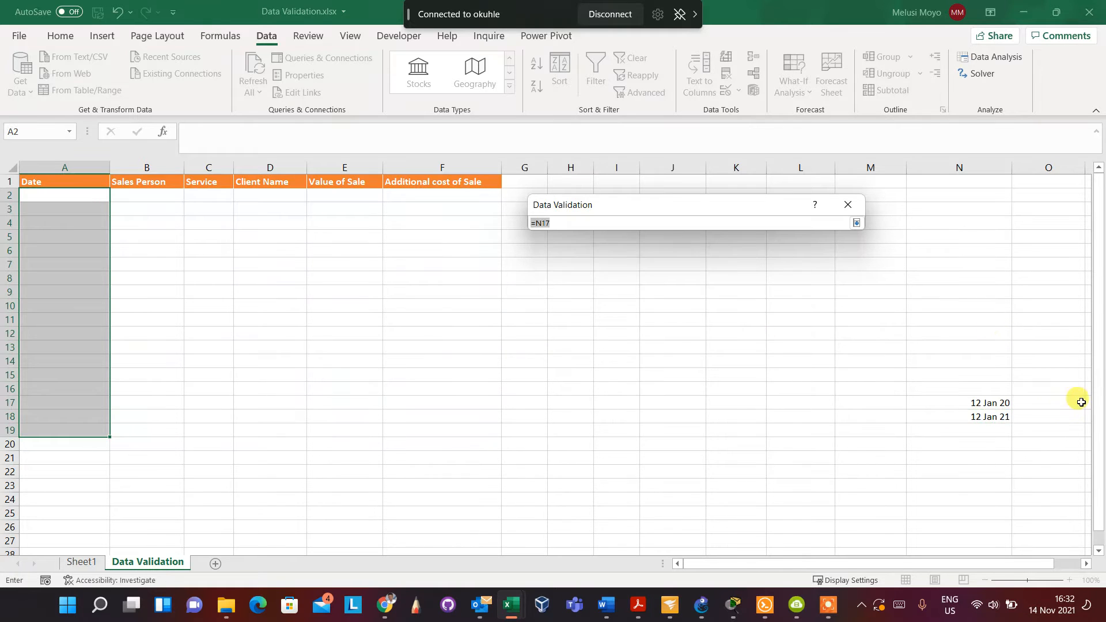
click(1007, 405)
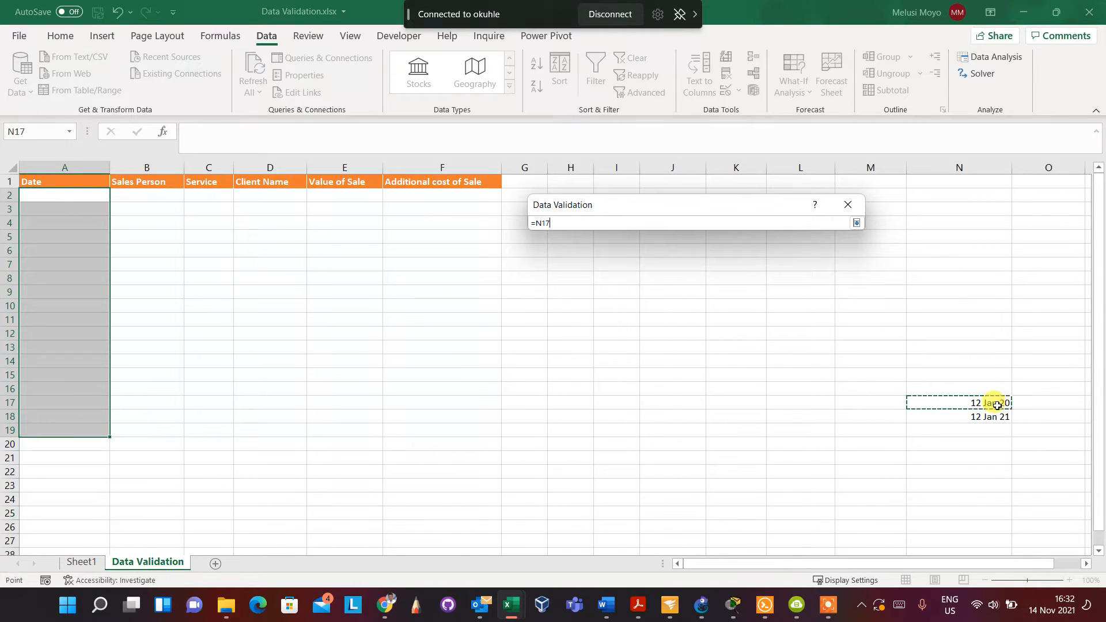
click(856, 223)
click(759, 369)
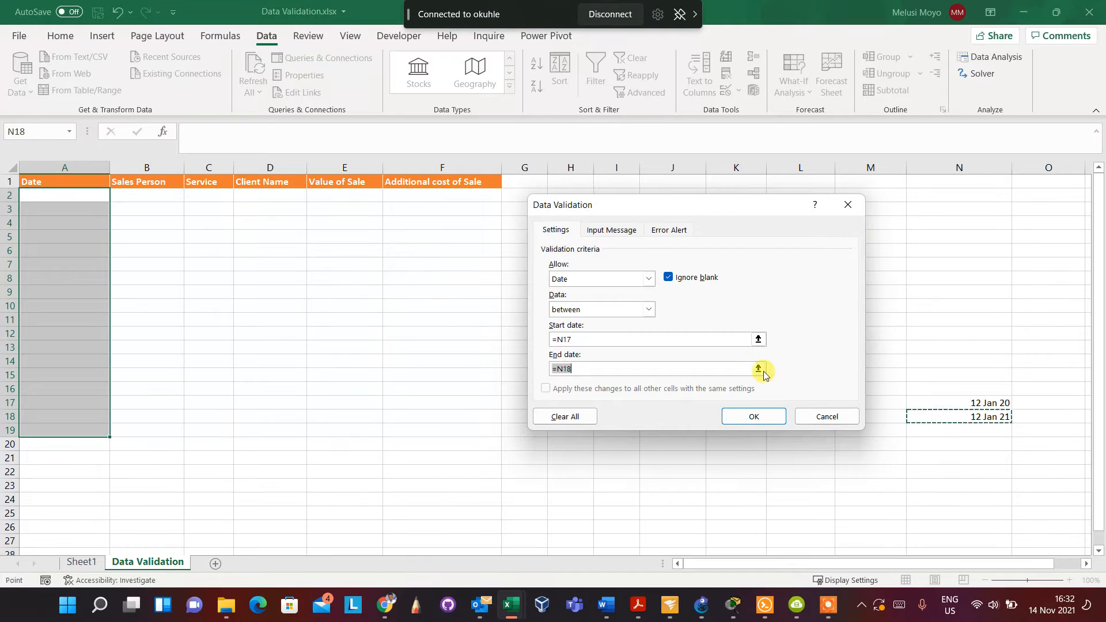
click(1002, 416)
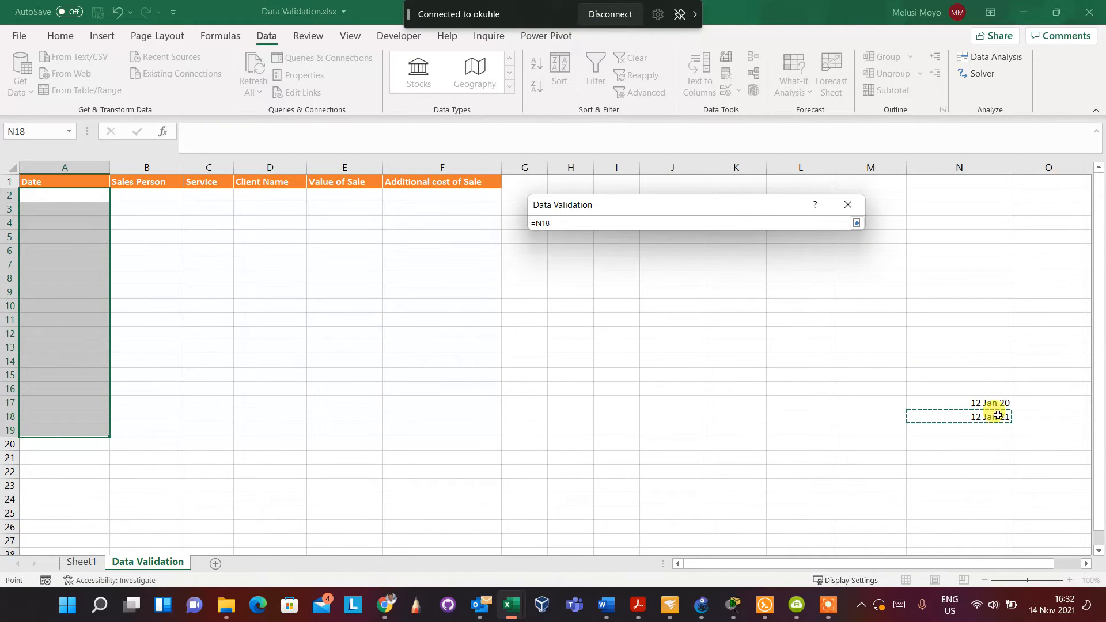
click(857, 223)
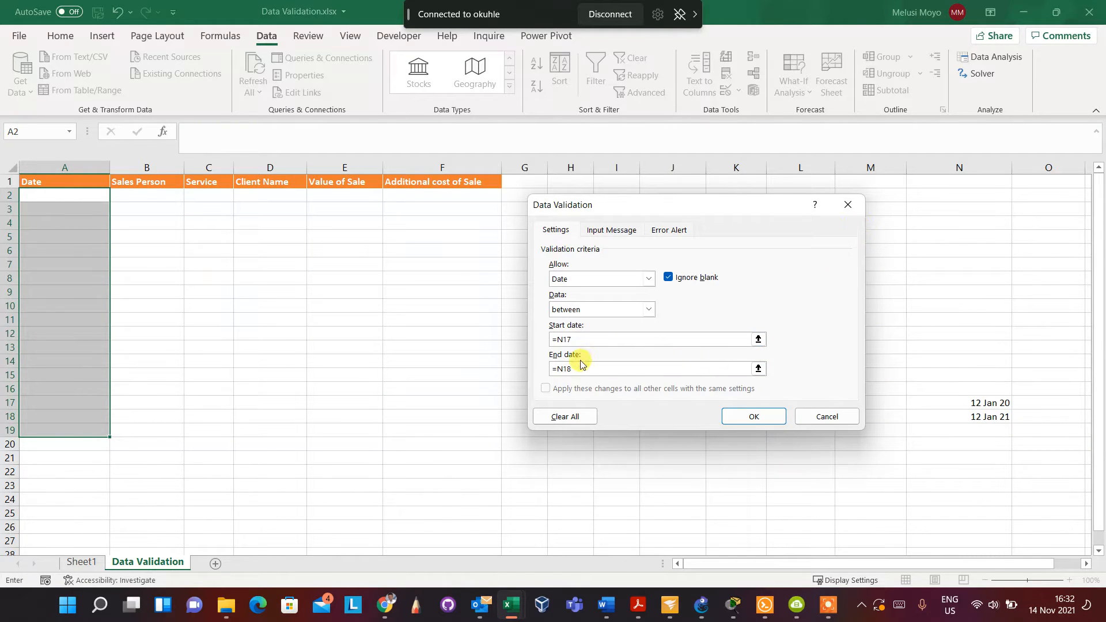
Clear both limit references in the date rule and reselect cell N17 as start date and N18 as end date.
drag(574, 366, 534, 340)
key(BackSpace)
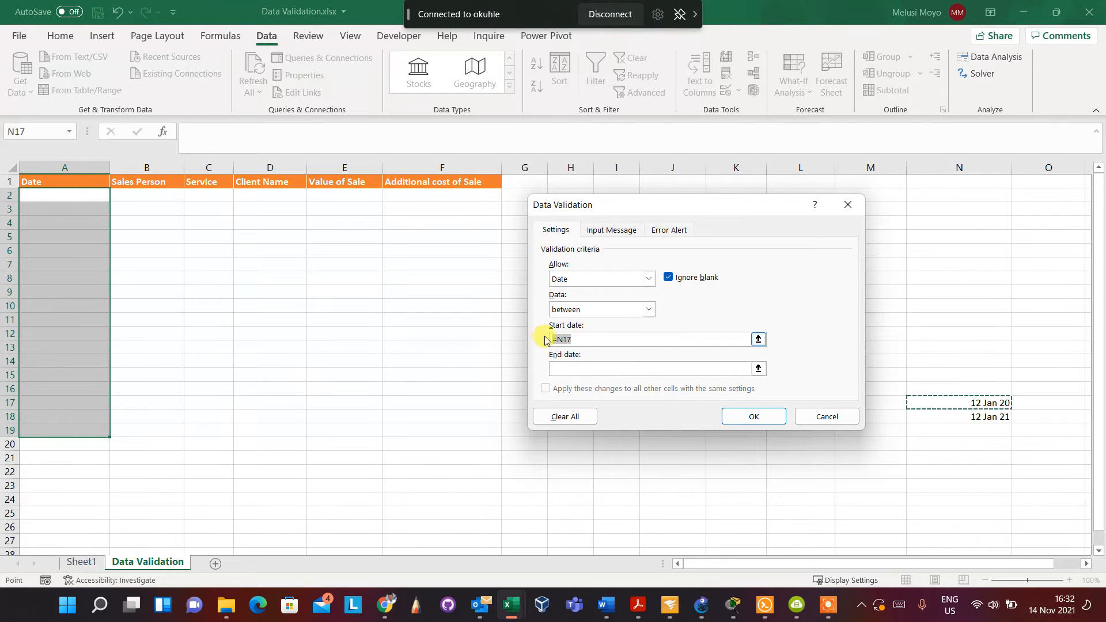
key(BackSpace)
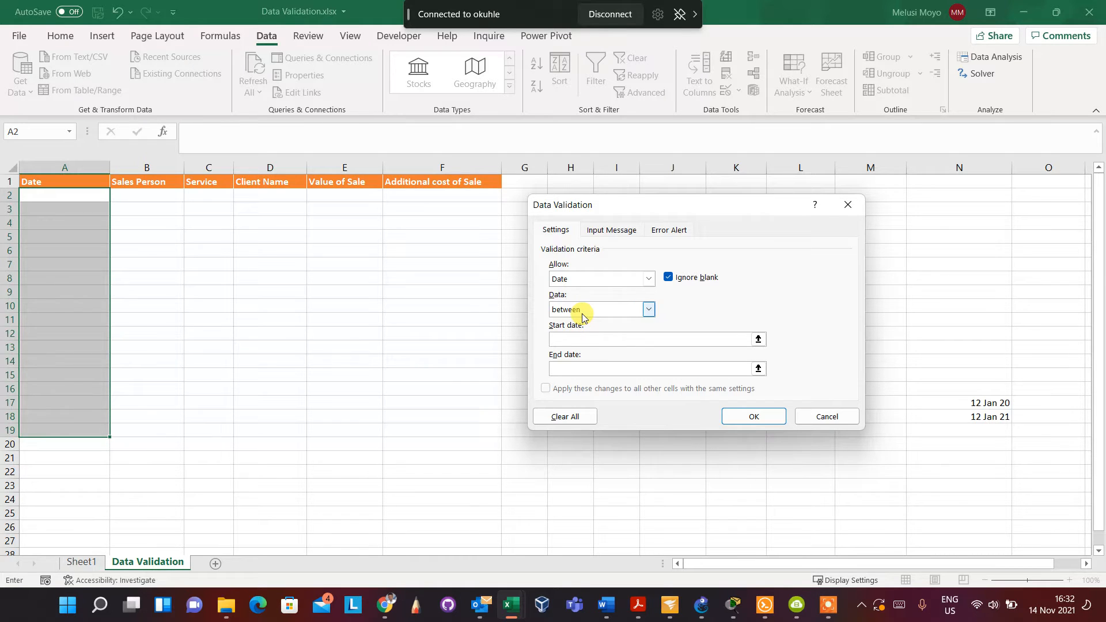
click(759, 340)
click(943, 402)
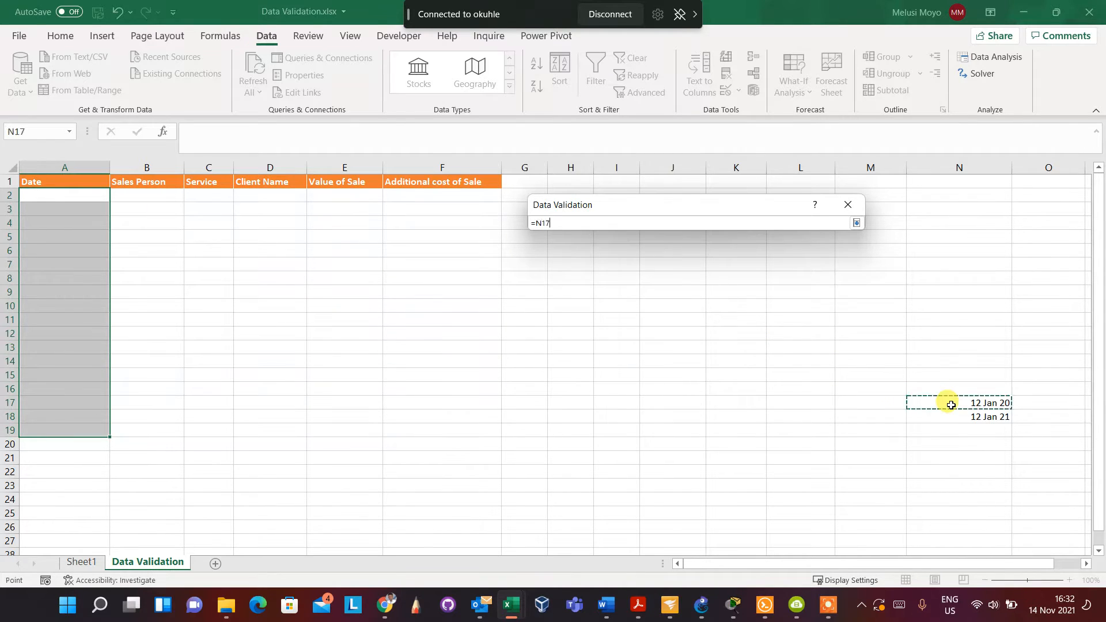
click(855, 223)
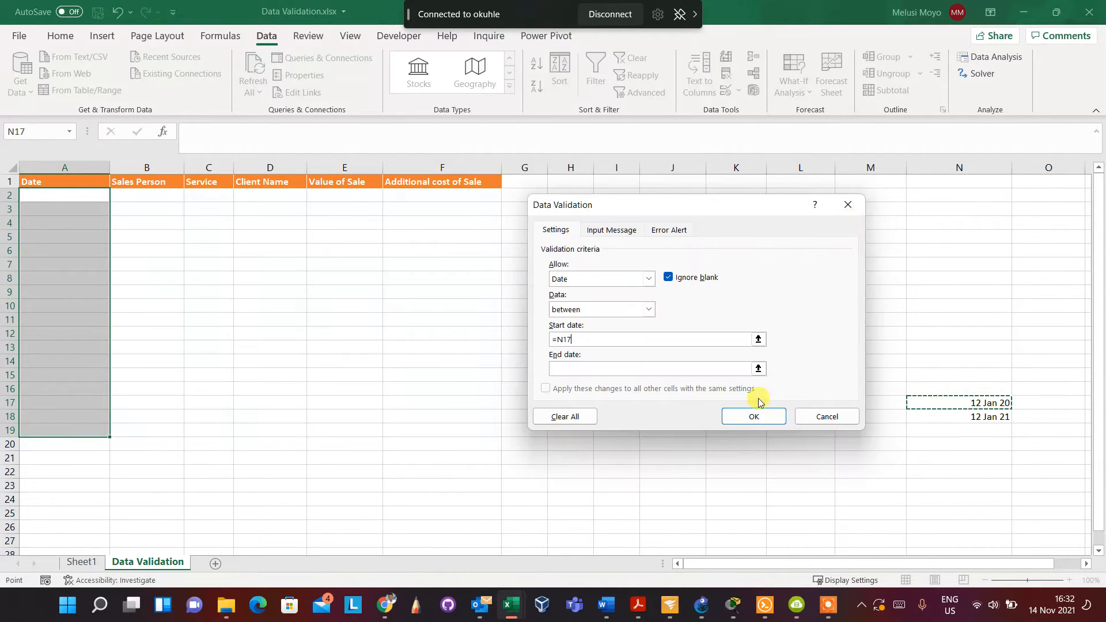
click(759, 370)
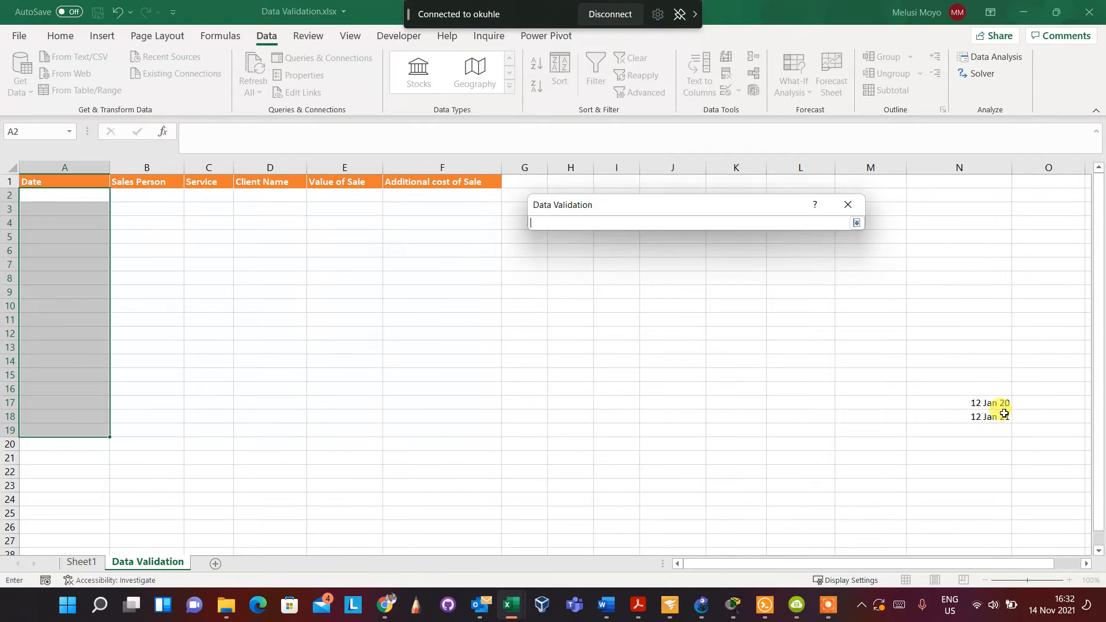
click(998, 416)
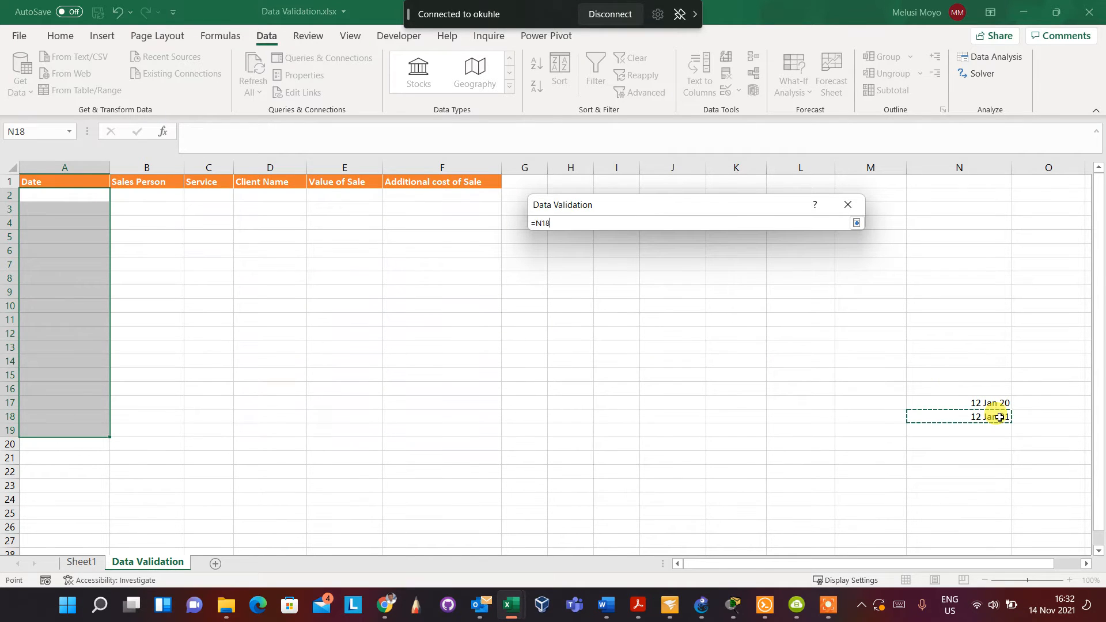
click(857, 223)
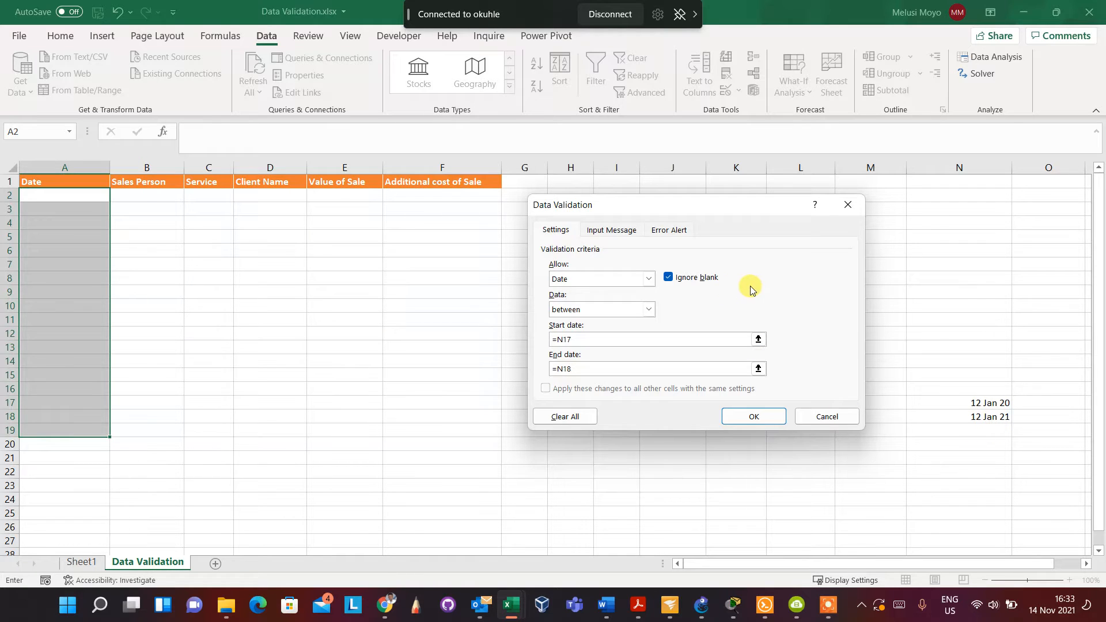
Add an input message titled FY with the text ONLY DATE FOR PREVIOUS FINANCIAL YEAR to the date rule.
click(618, 236)
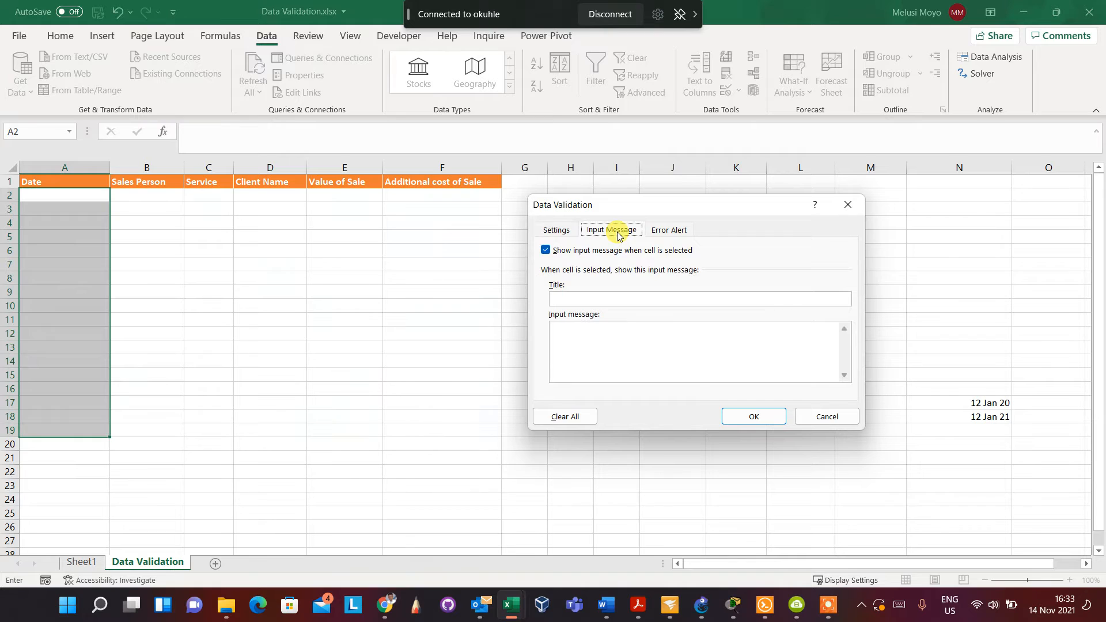
click(597, 300)
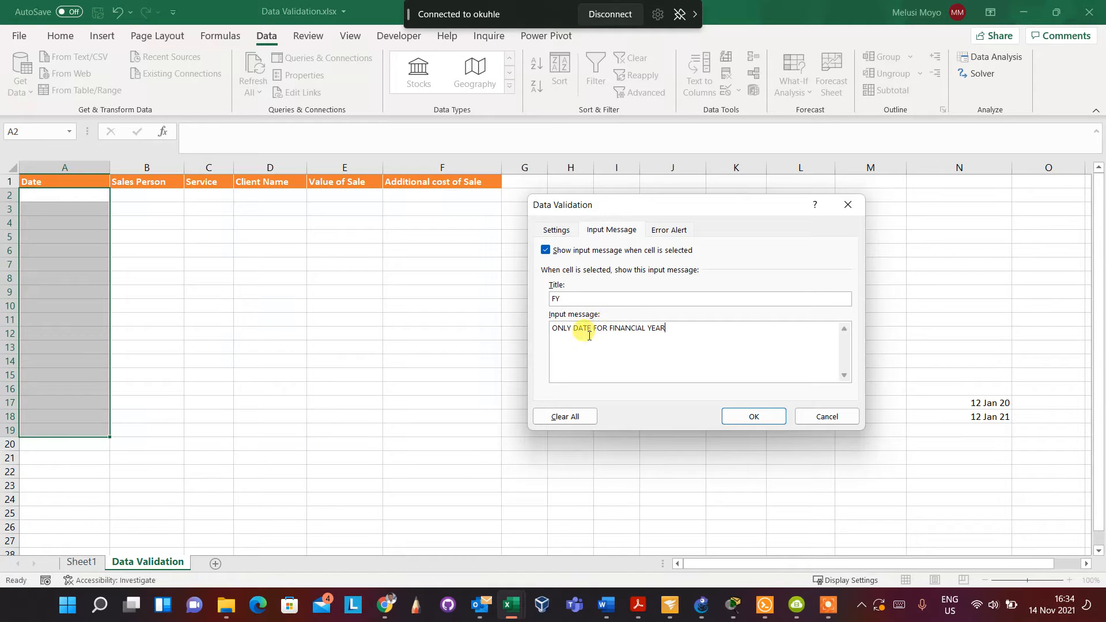
click(608, 328)
text(PREVI)
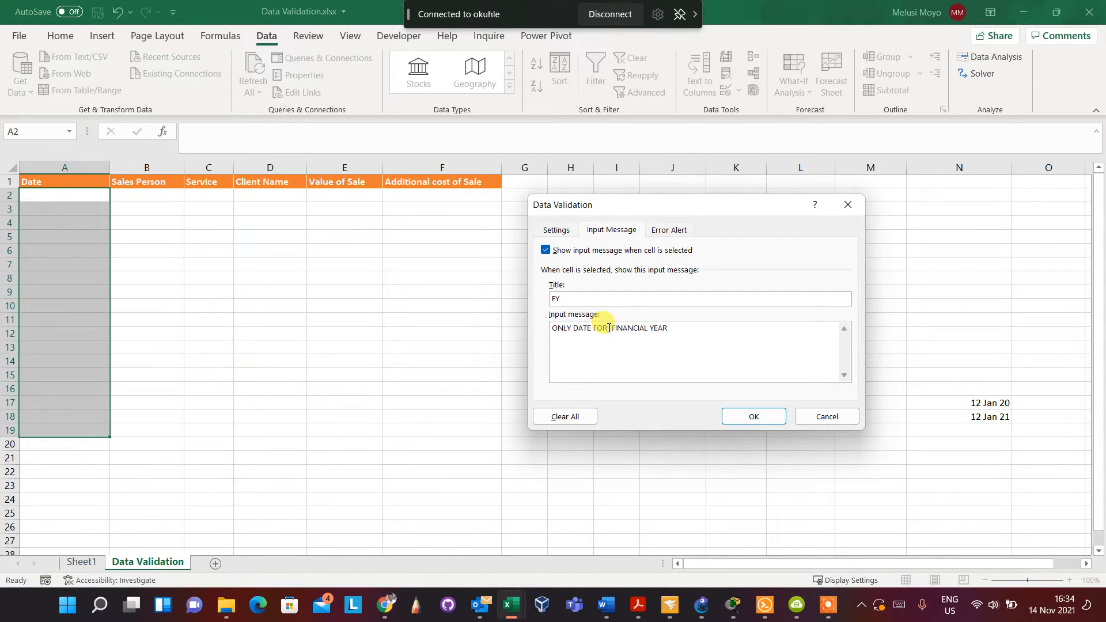
text(OUS)
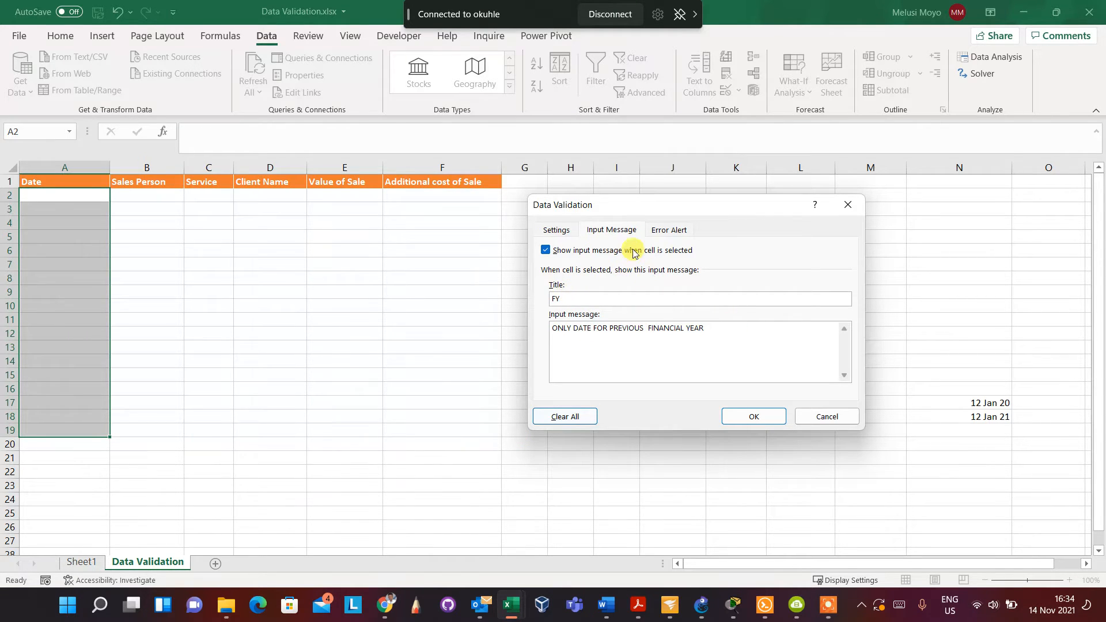
Add a Stop-style error alert titled FY with the message ONY DATES OF THE PREVIOUS FY and apply the validation rule.
click(659, 234)
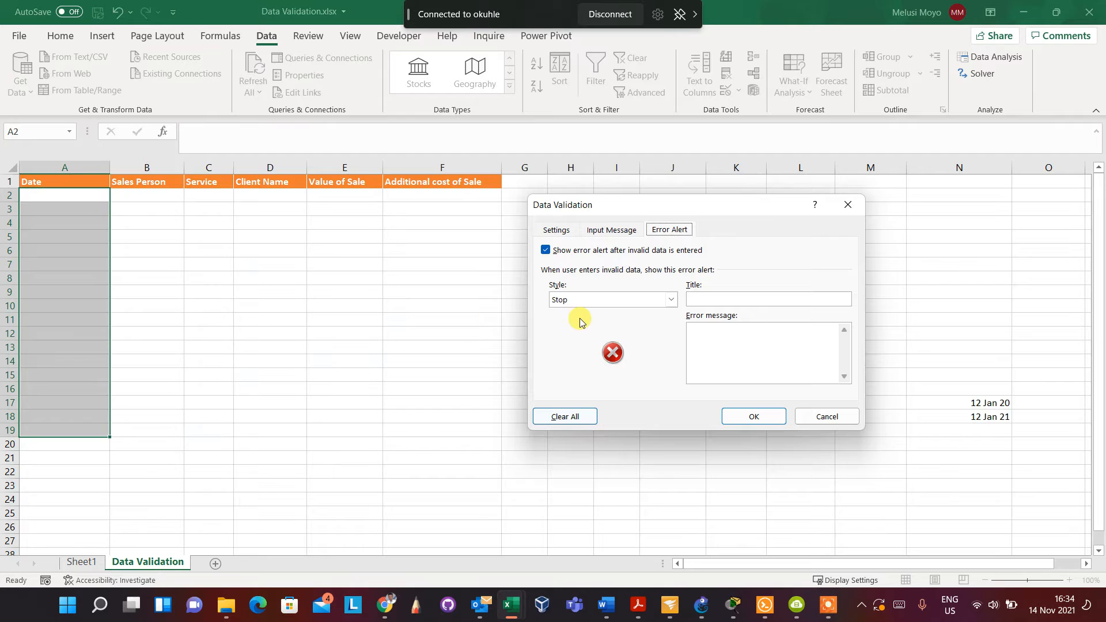
click(670, 300)
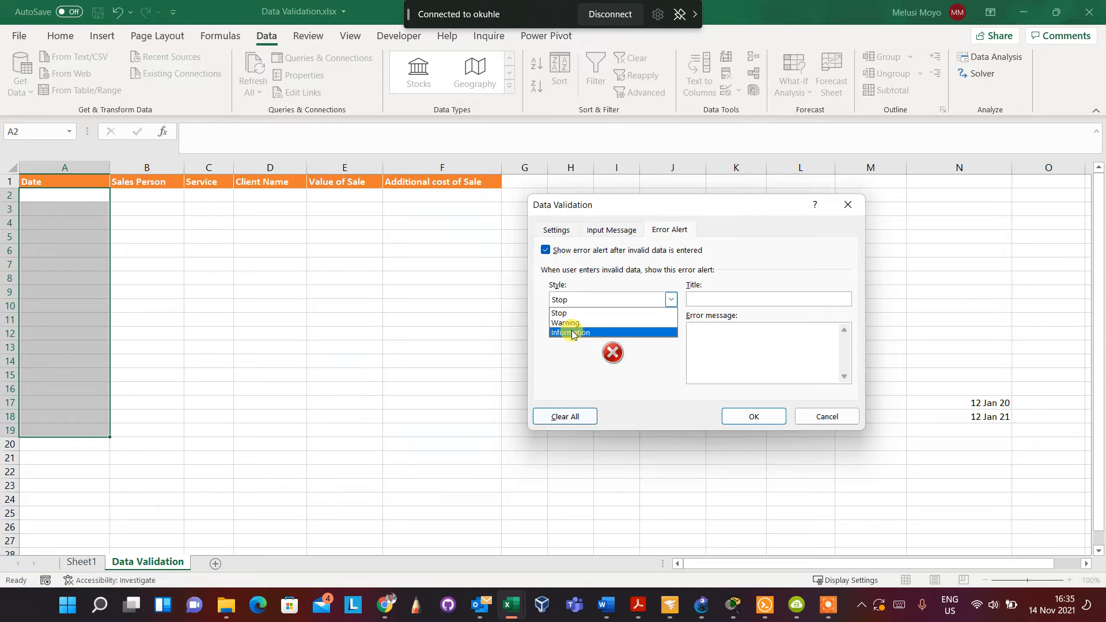
click(656, 380)
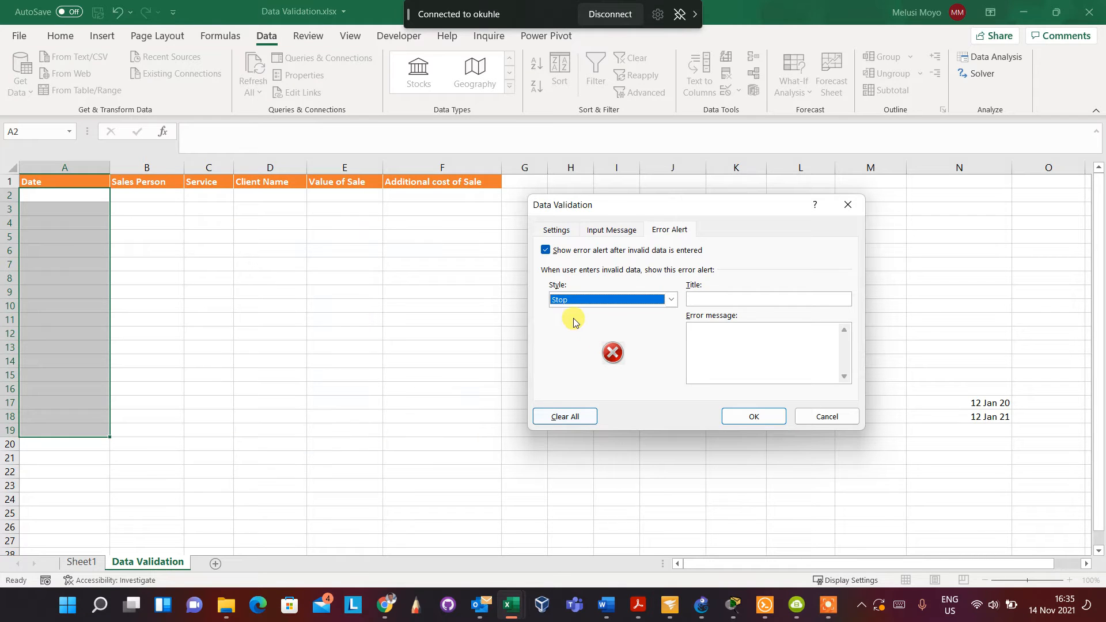
click(717, 298)
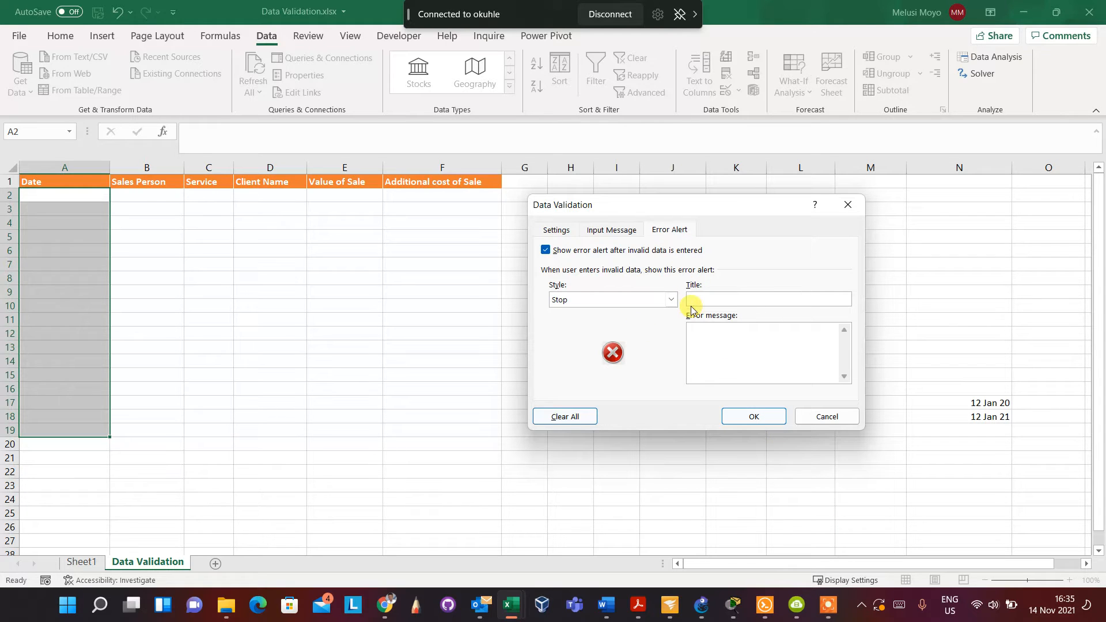
text(FY)
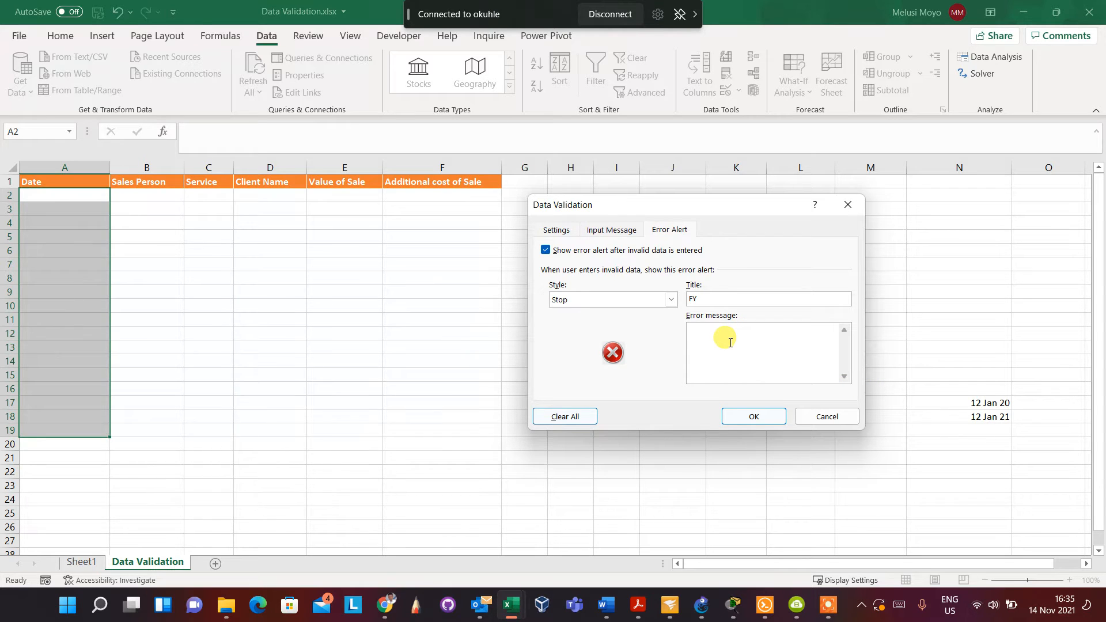
text(ONY DATES OF THE PREVIOUS FY)
click(755, 417)
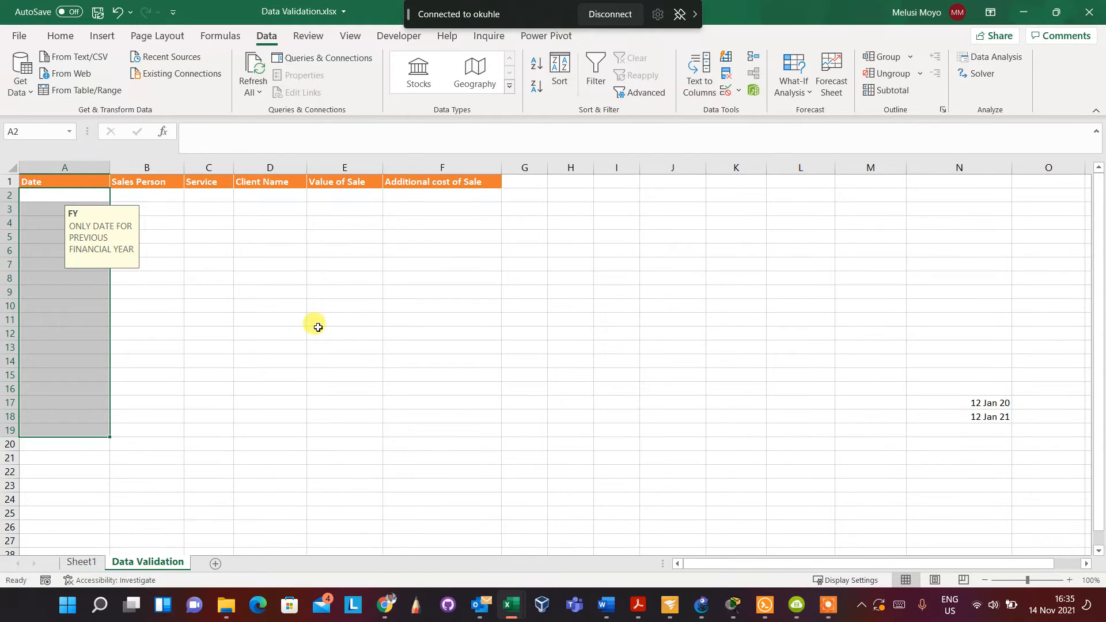
Enter 12 January 2020 in cell A2 and 12 January 2019 in cell A3.
click(137, 294)
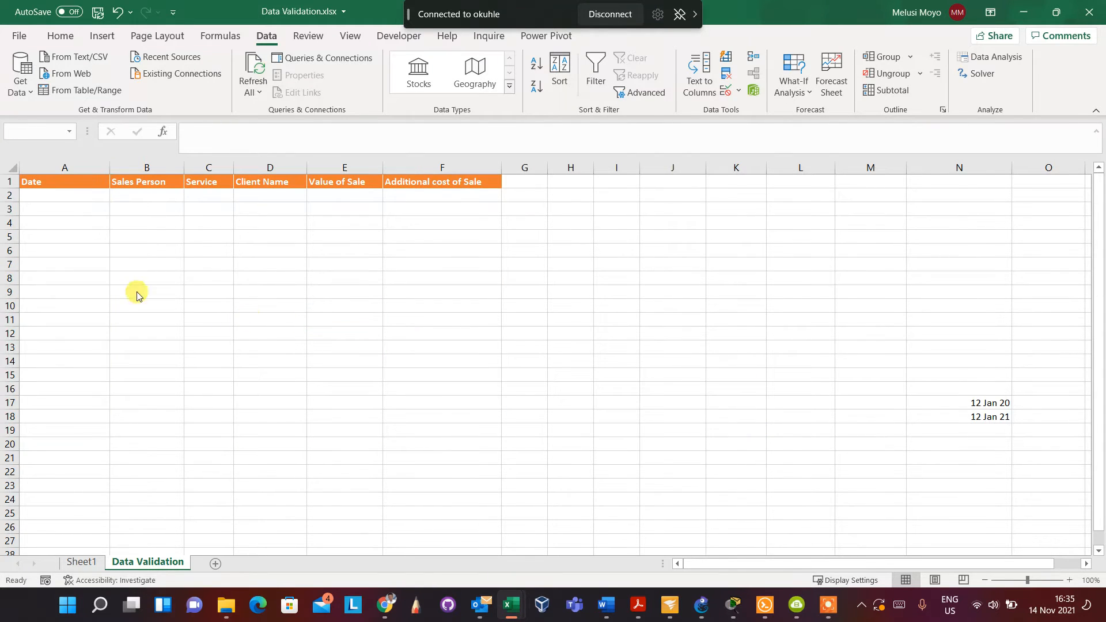
click(61, 194)
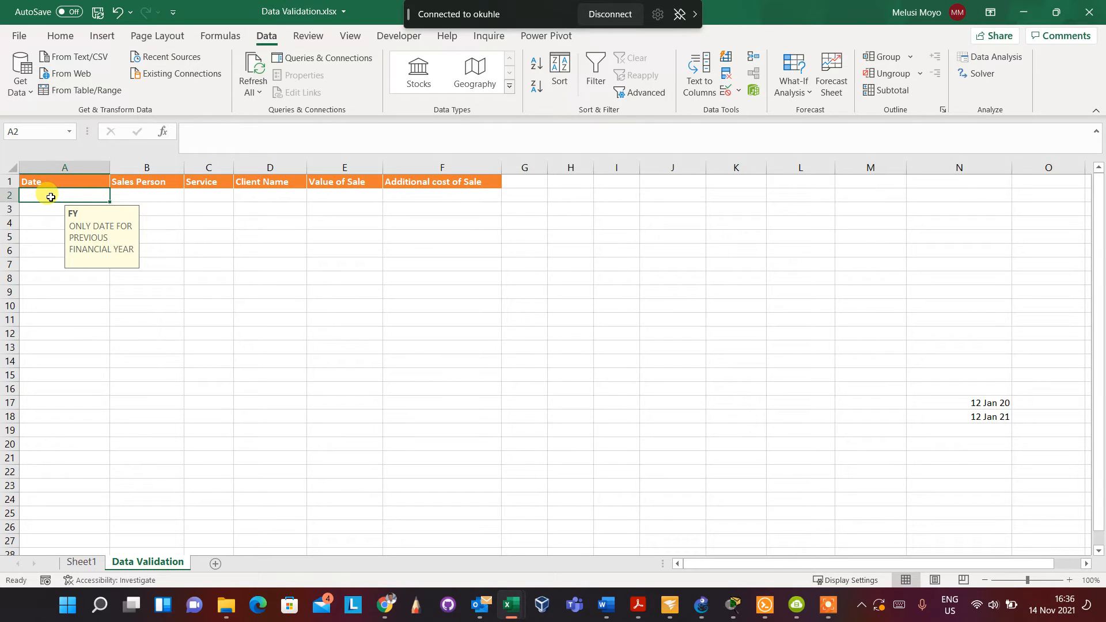
text(12 J)
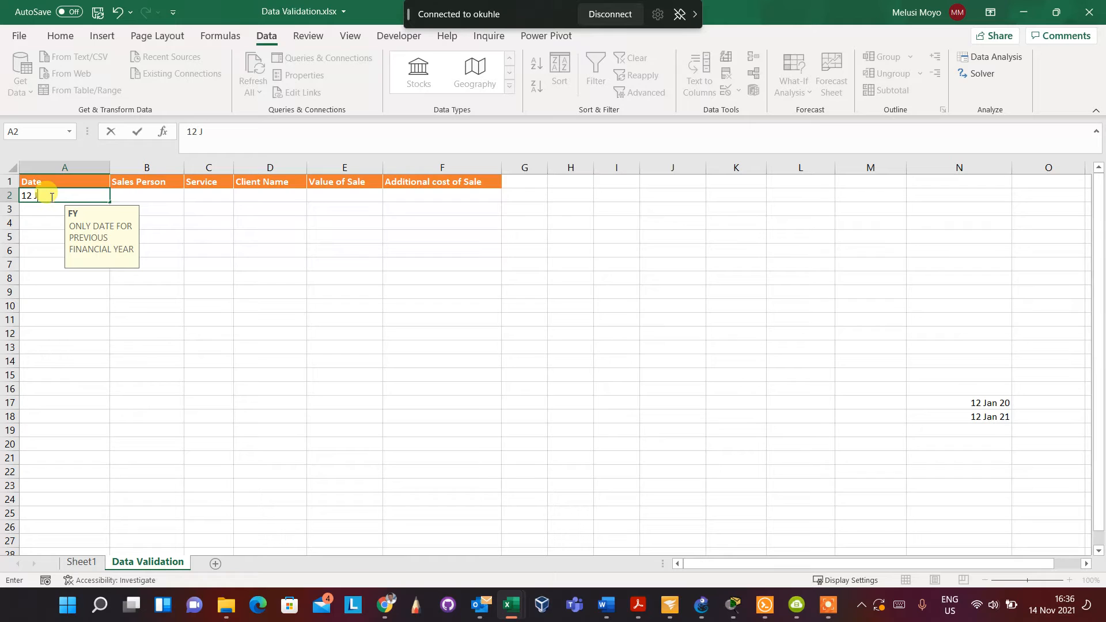
text(ANUARY 2020)
key(Return)
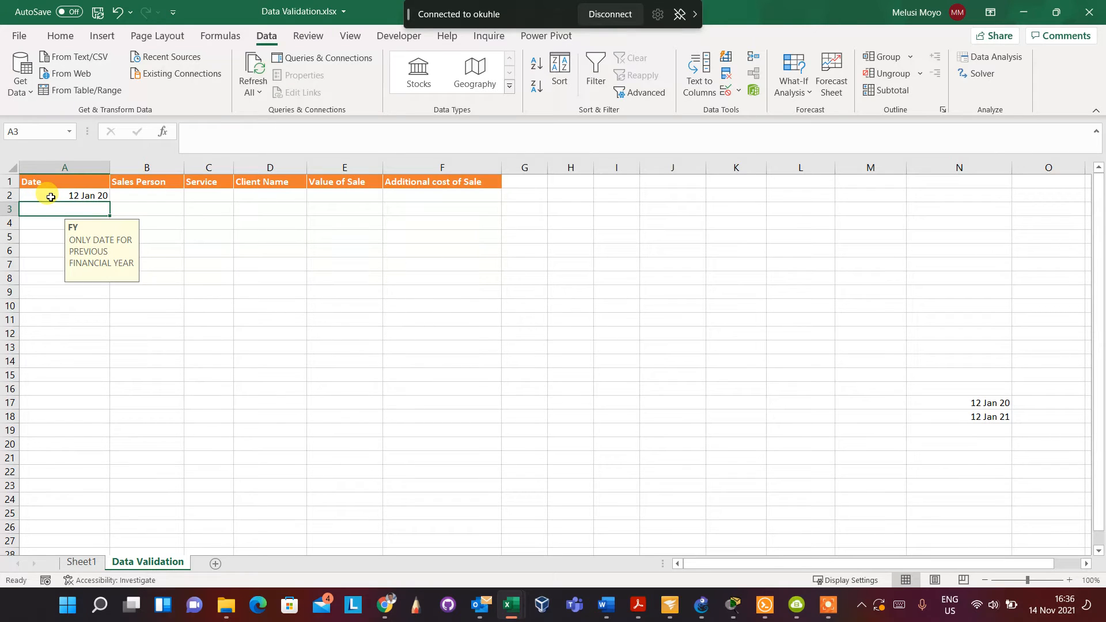
text(12)
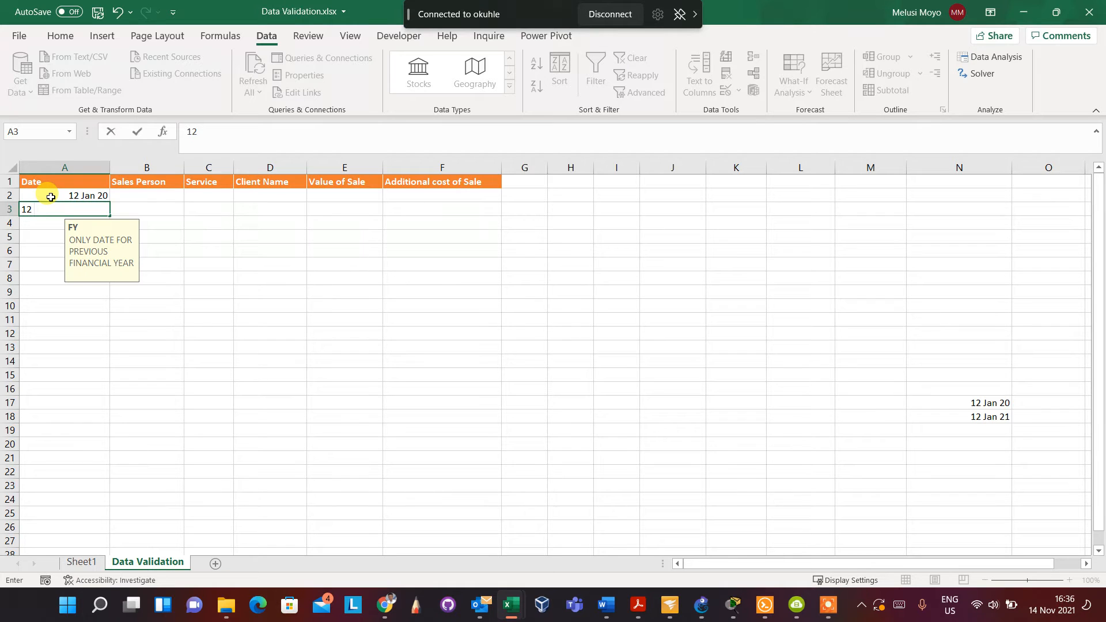
text( JANUARY 2019)
key(Return)
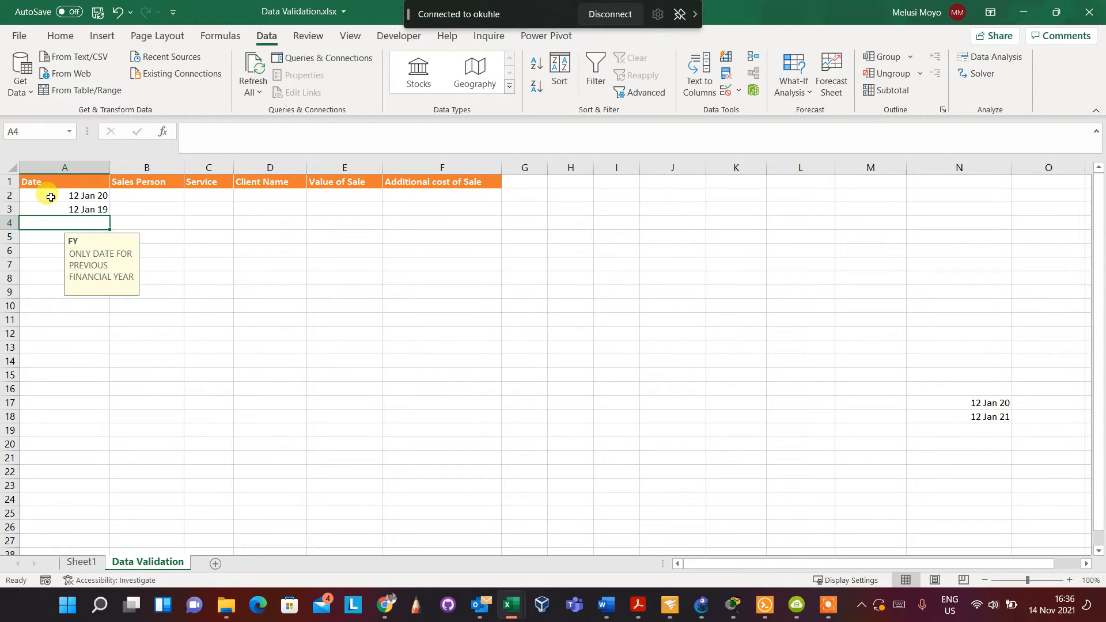
Clear cell A3 and test the date rule by trying to enter 12 January 2019 in cell A2.
click(80, 209)
key(Delete)
click(80, 195)
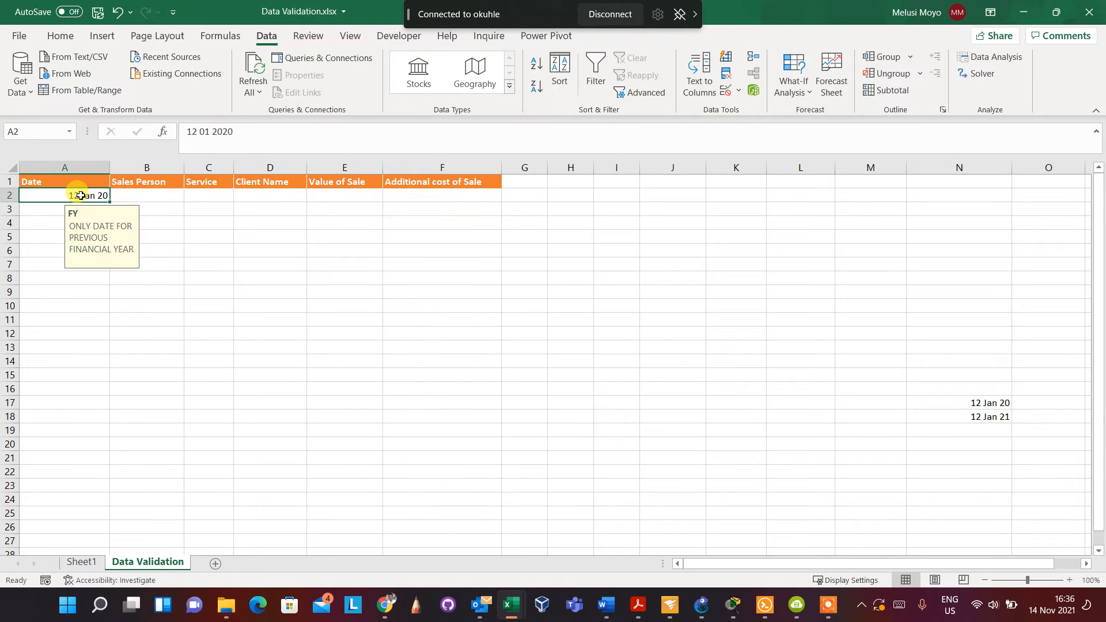
text(12 H)
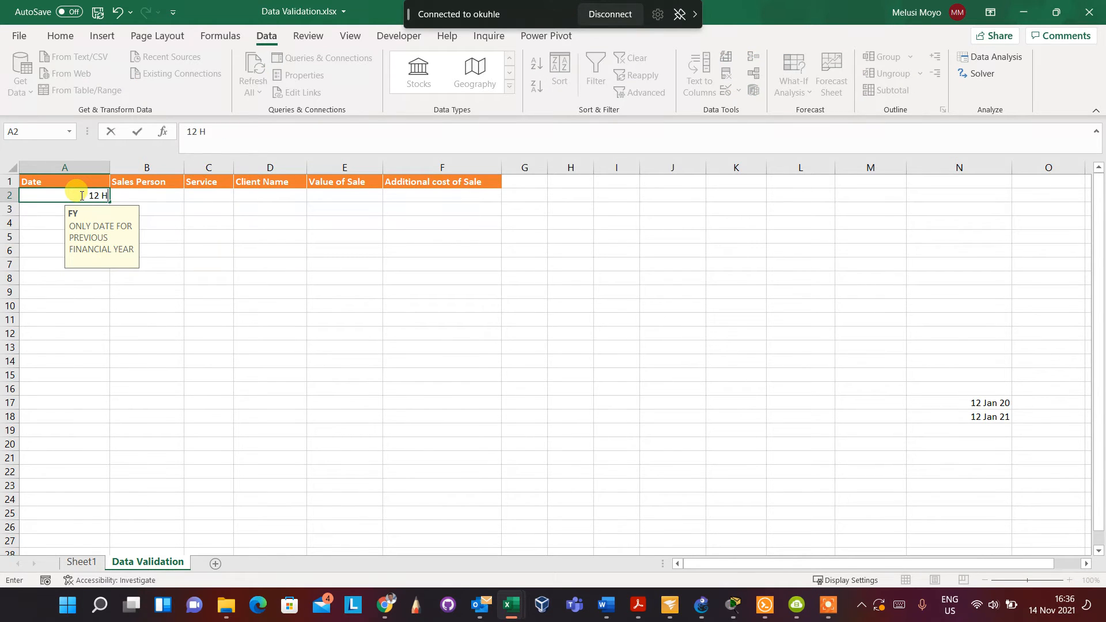
key(BackSpace)
text(JANUARY 2019)
key(Return)
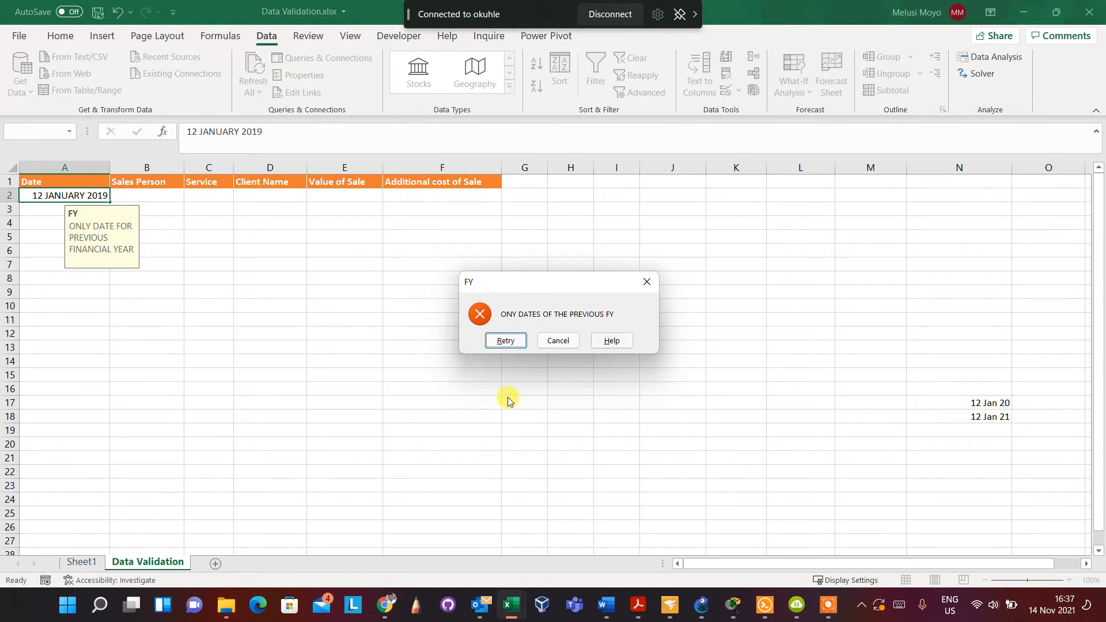
click(645, 285)
Repeat the date rule test by entering 12 January 2019 in cell A2 once more, and discard the entry.
click(95, 211)
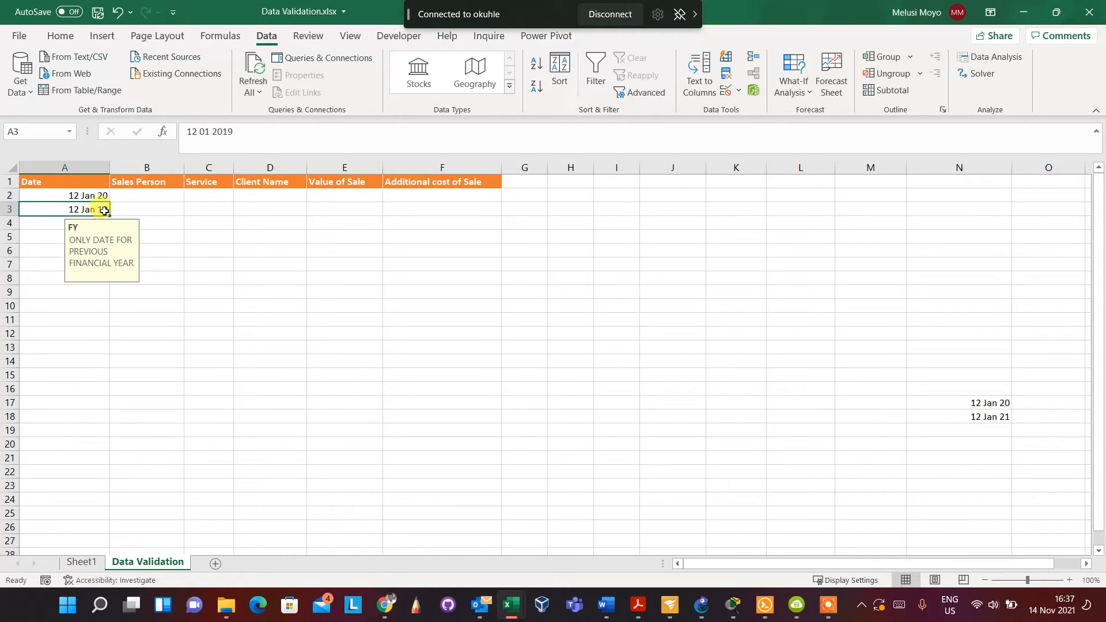
click(82, 197)
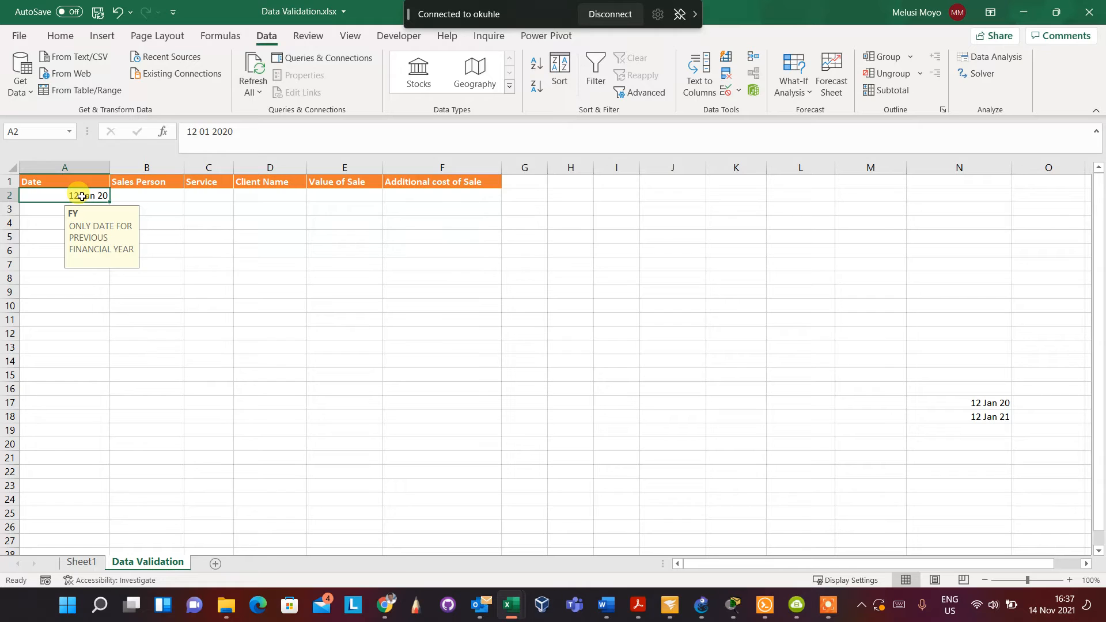
text(12 JANUA)
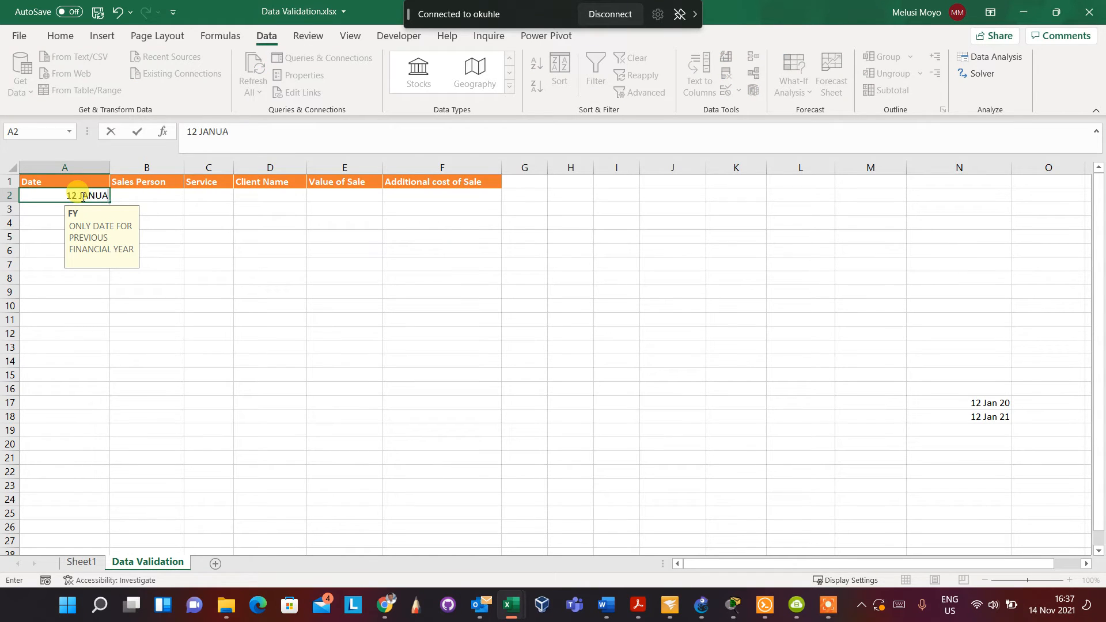
text(RY 2019)
key(Return)
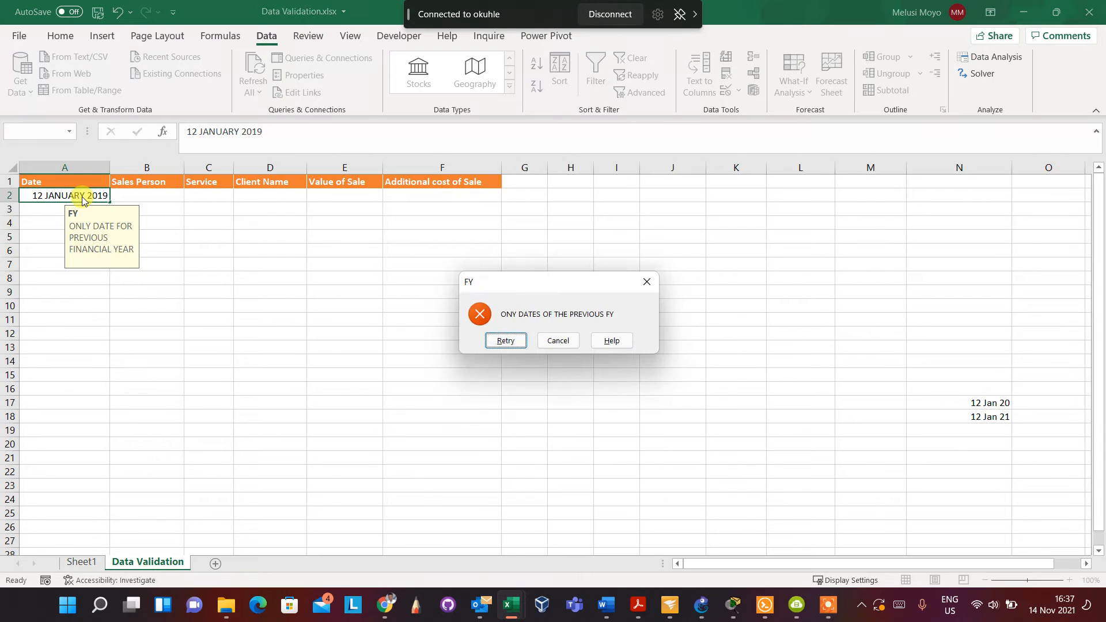
click(646, 282)
click(294, 303)
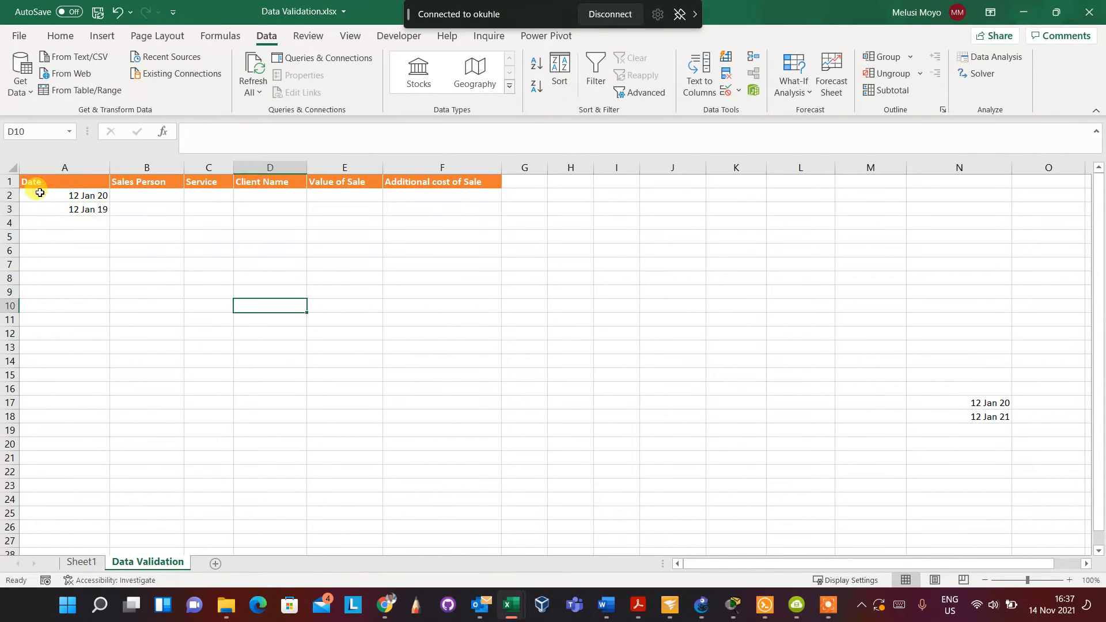
Try filling the date in cell A2 down to A22 as a series, and undo the fill.
click(71, 197)
drag(109, 202, 110, 477)
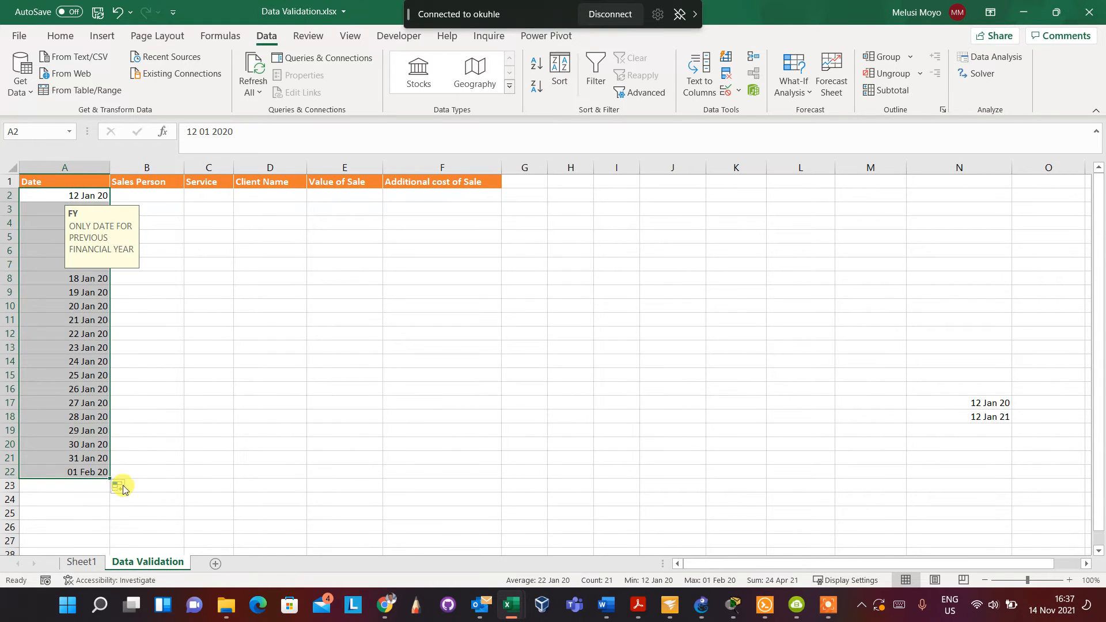
click(123, 489)
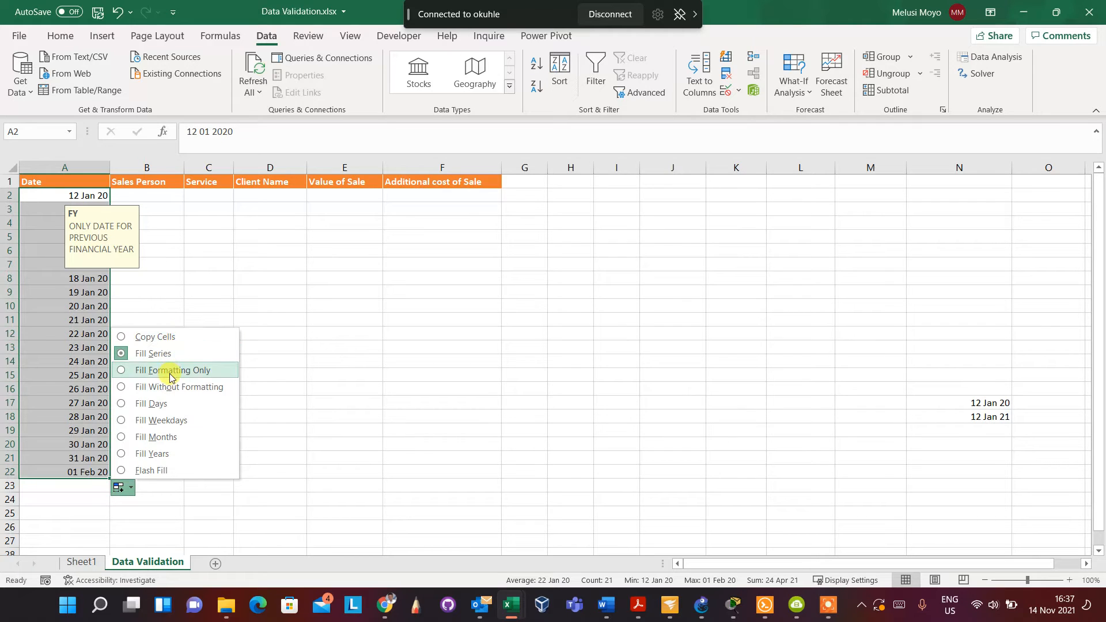
click(625, 429)
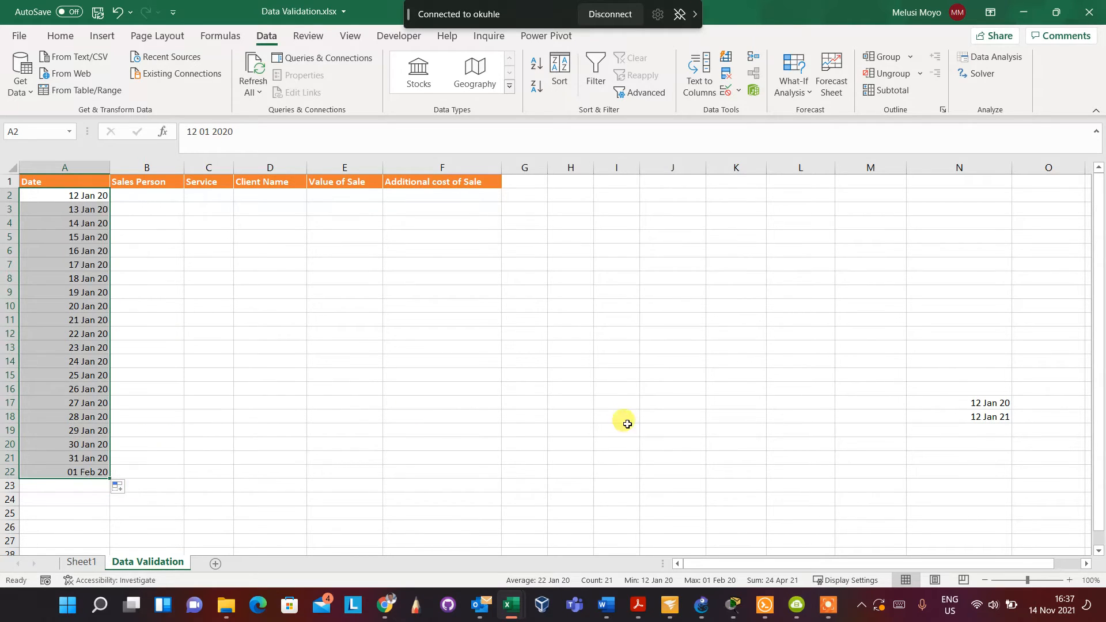
click(117, 11)
click(165, 198)
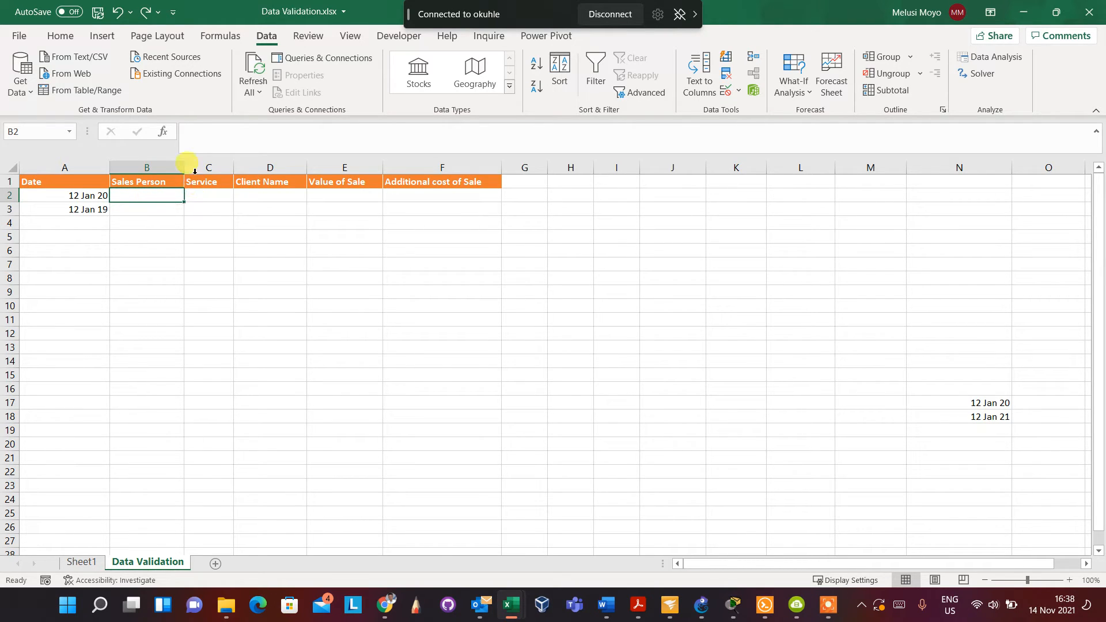
Enter the heading SALES P in cell N8 to start a helper list.
click(158, 220)
click(151, 197)
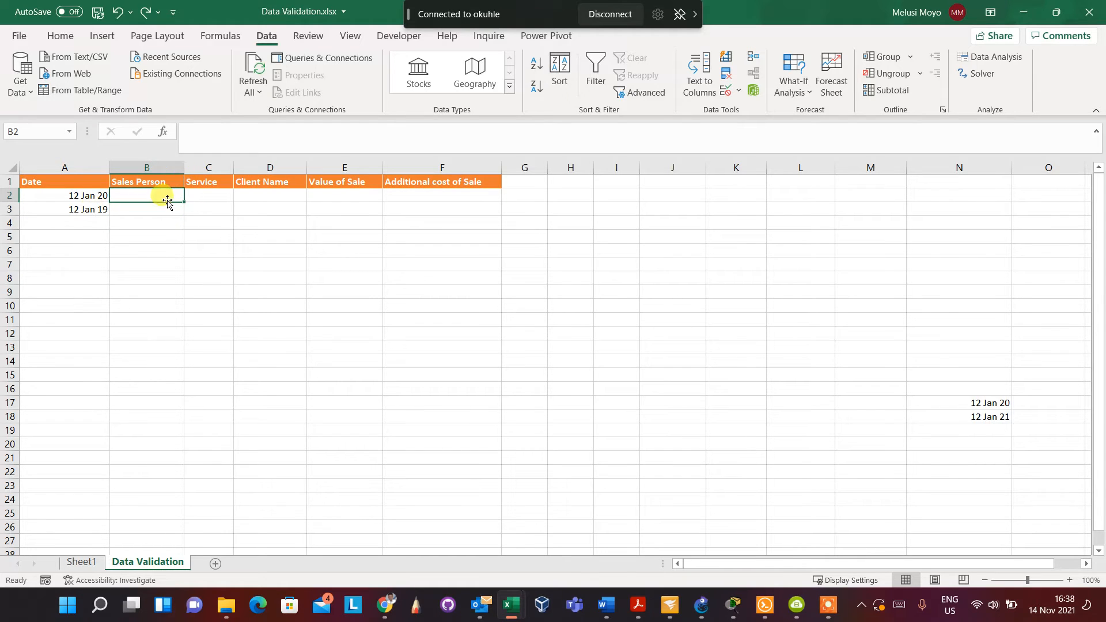
click(959, 306)
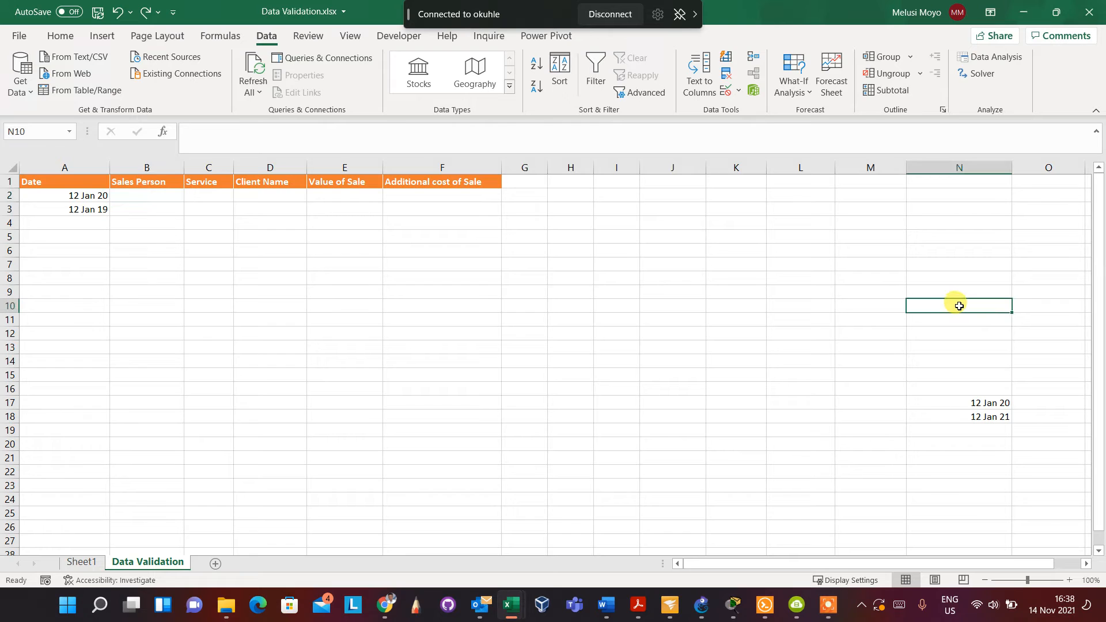
click(953, 277)
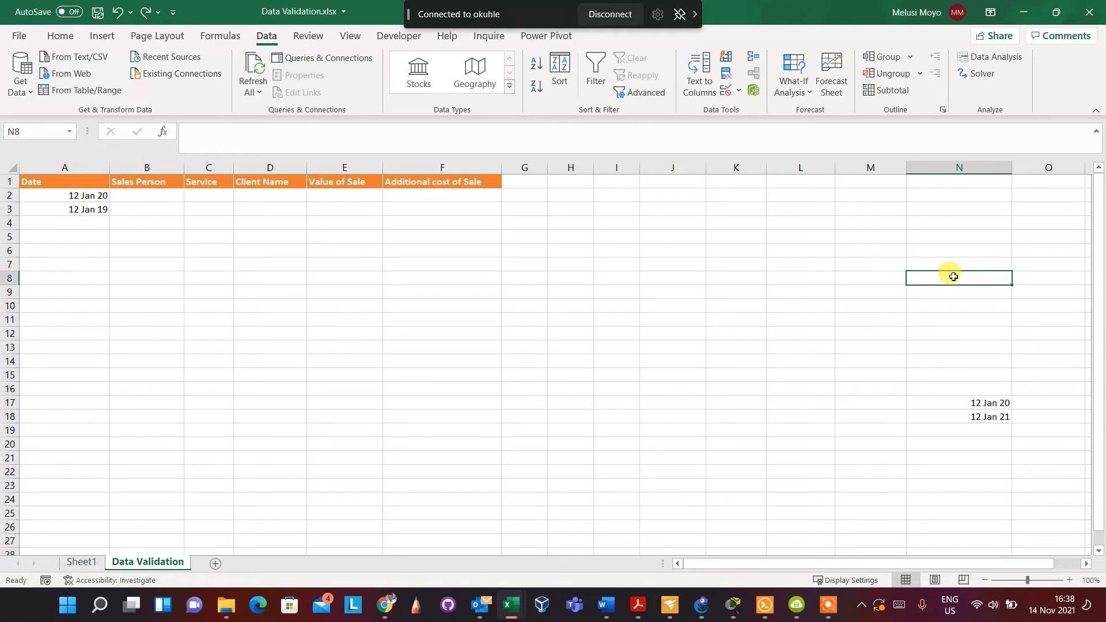
text(sA)
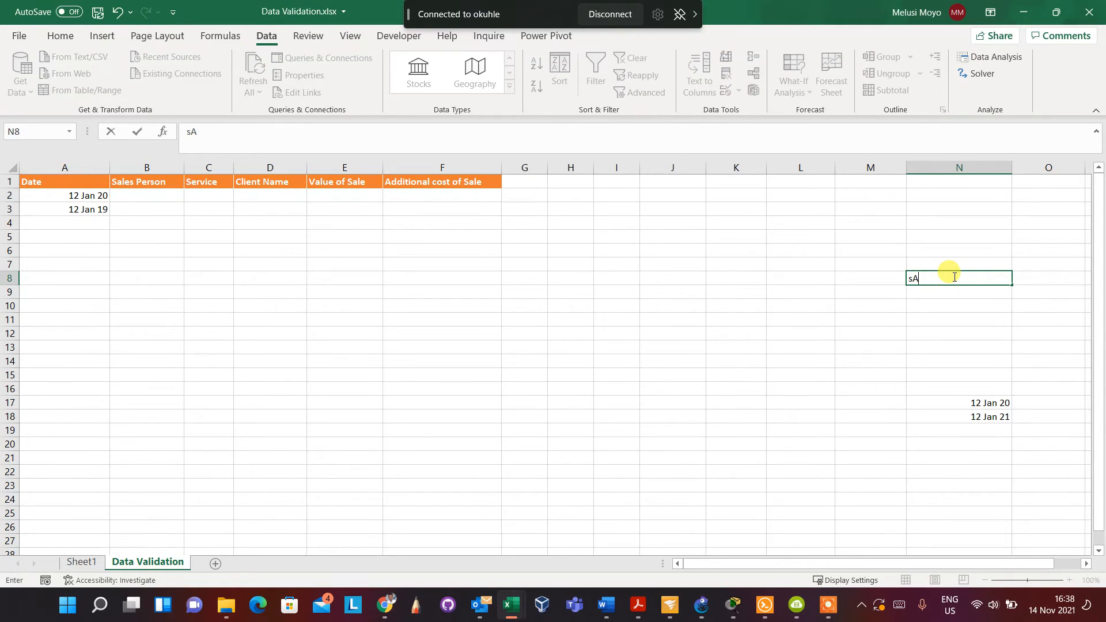
key(BackSpace)
key(BackSpace)
key(BackSpace)
key(BackSpace)
key(Return)
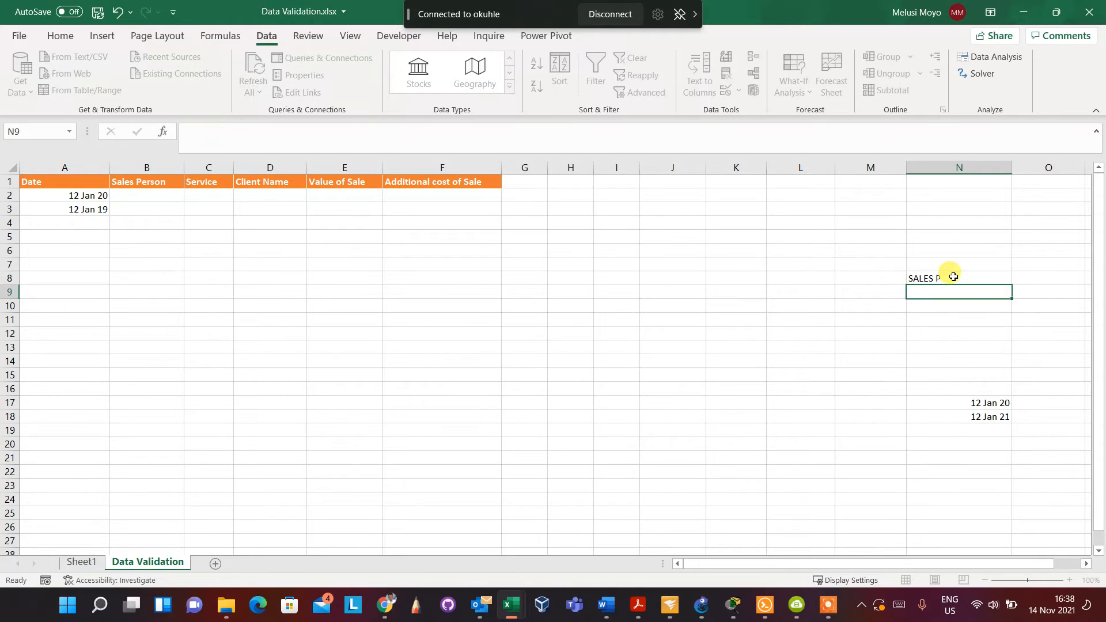
Enter four salespeople's first names below the SALES P heading, in cells N9 to N12.
text(JOHN)
key(Return)
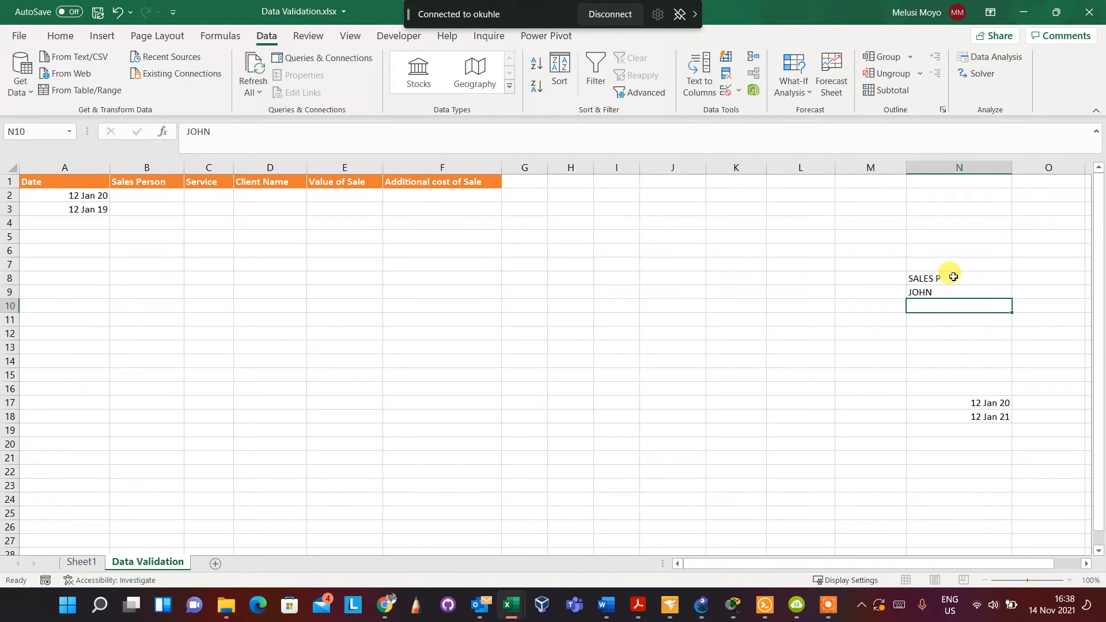
text(MATT)
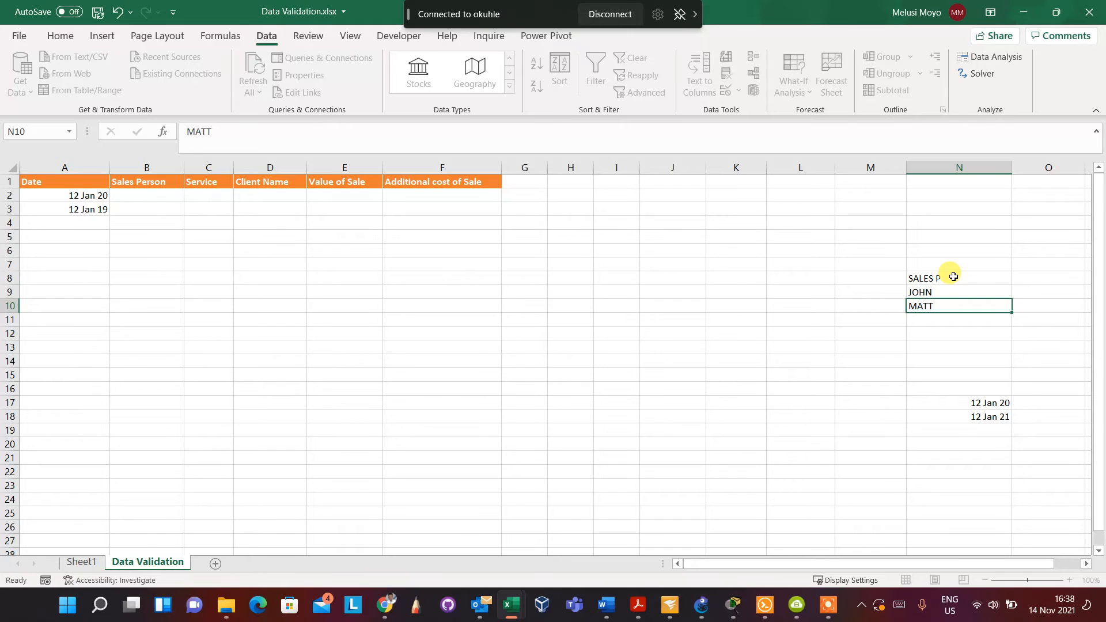
key(Return)
text(MA)
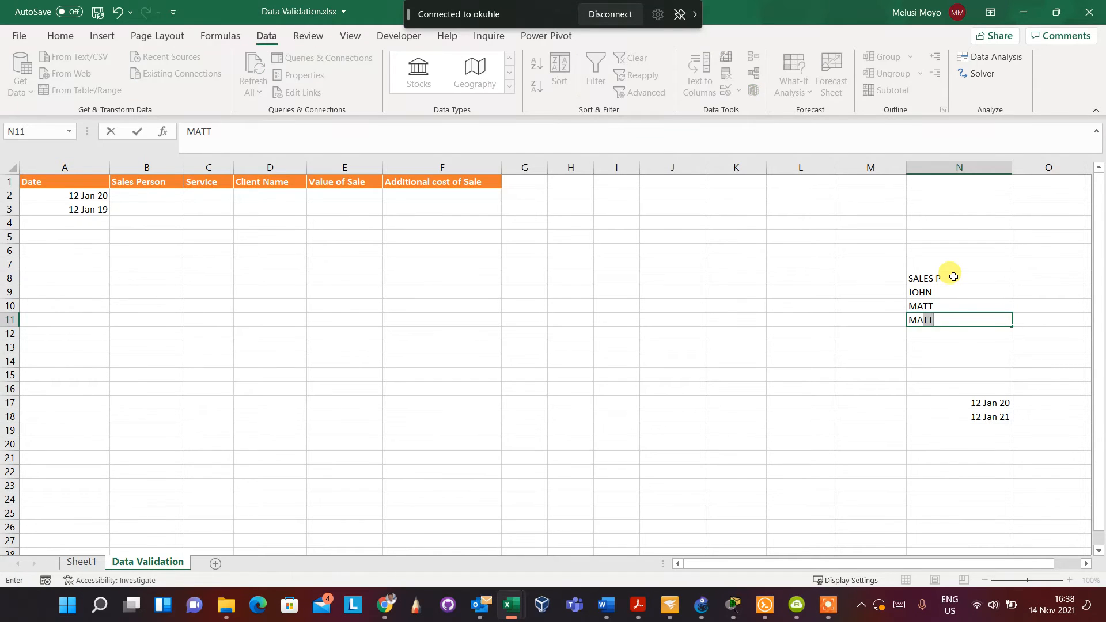
key(BackSpace)
key(BackSpace)
key(BackSpace)
text(ELUSI)
key(BackSpace)
key(BackSpace)
key(BackSpace)
key(BackSpace)
text(MELUSI)
key(Return)
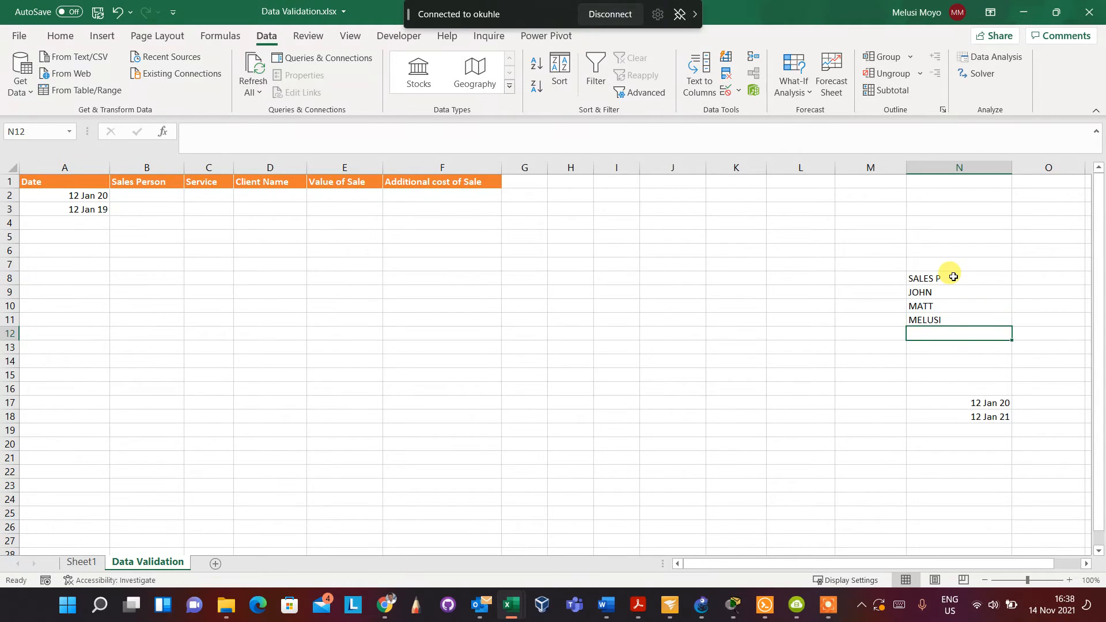
text(JAN)
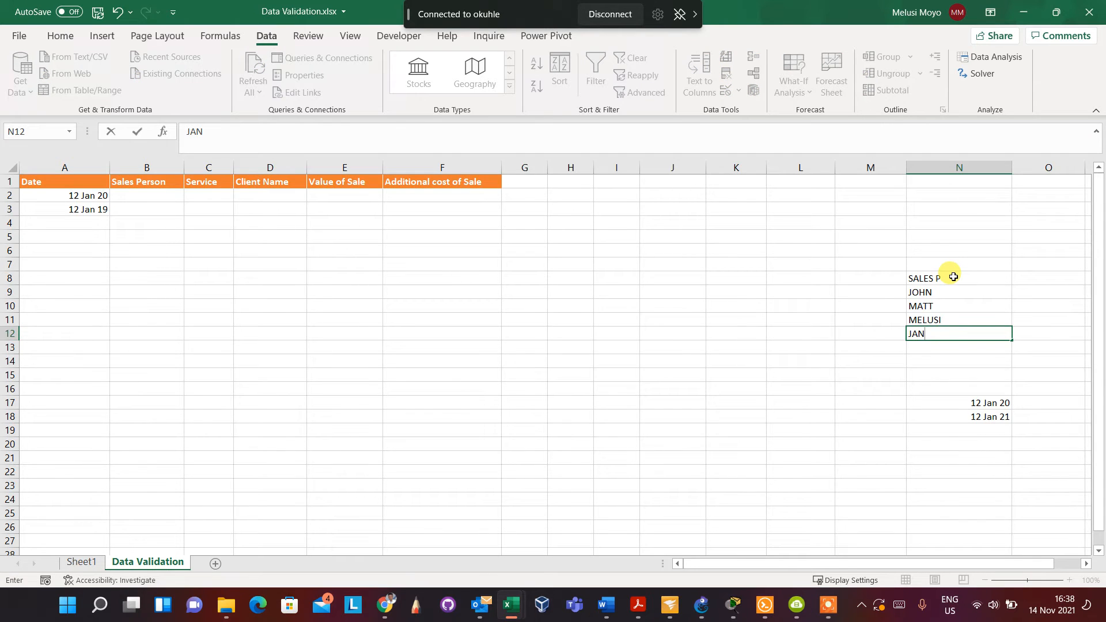
key(BackSpace)
text(MES)
key(Return)
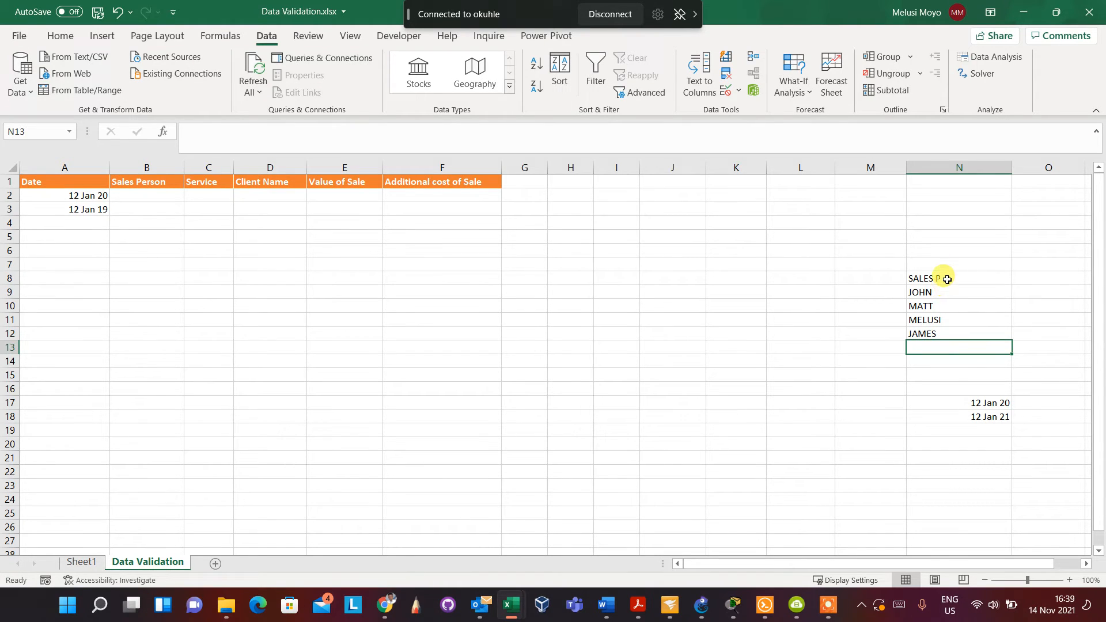
Try converting range N8:N12 to a table without marking the first row as headers, and undo the conversion.
drag(945, 279, 954, 337)
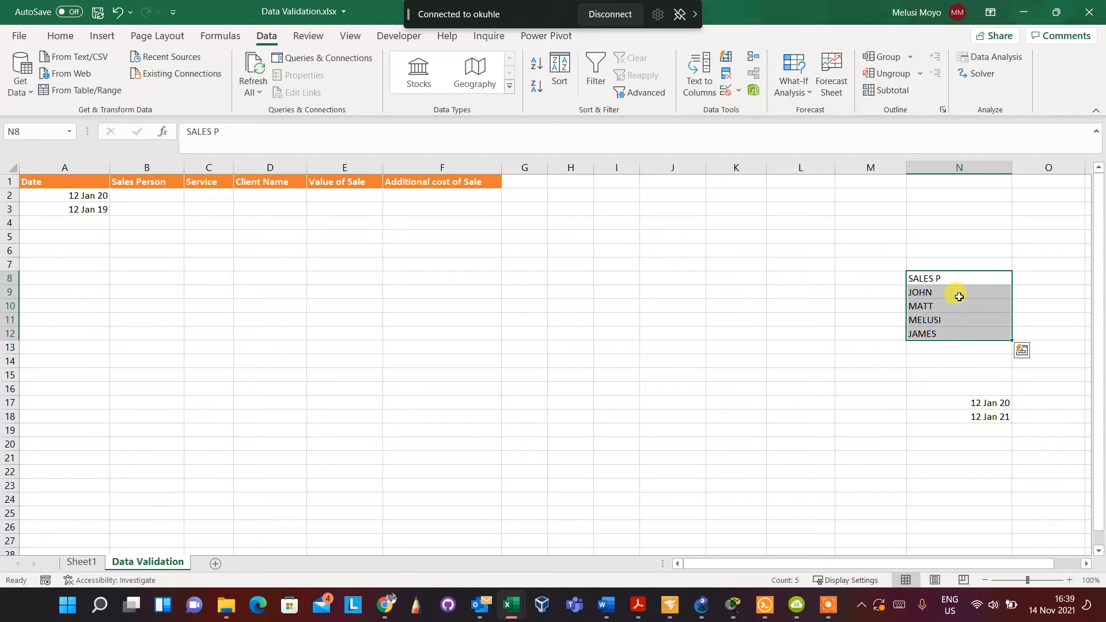
drag(955, 294, 957, 334)
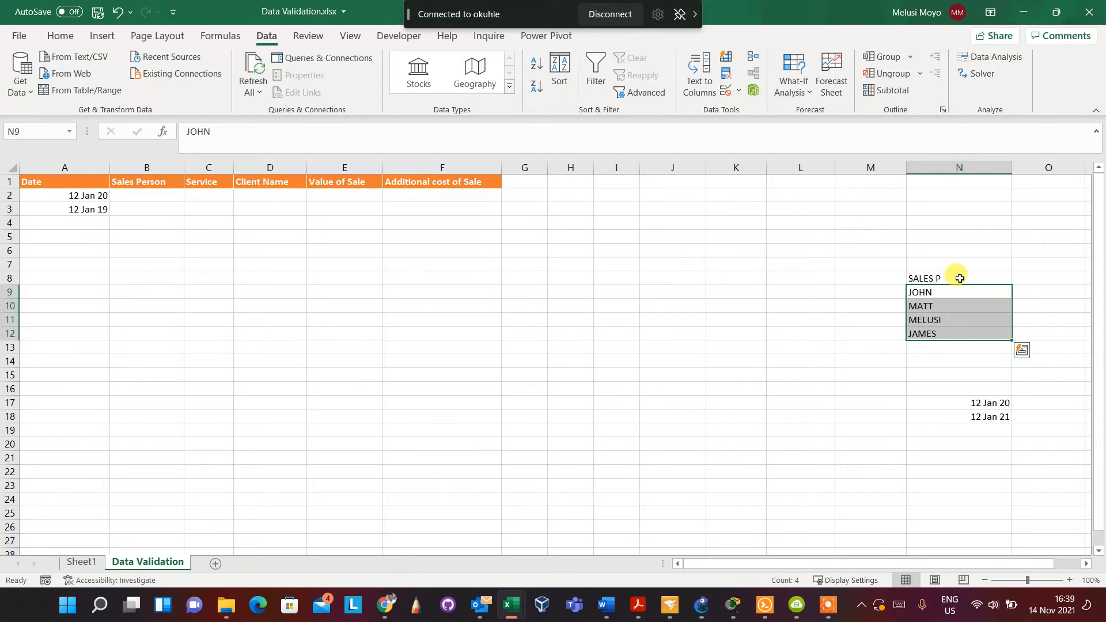
drag(955, 278, 946, 334)
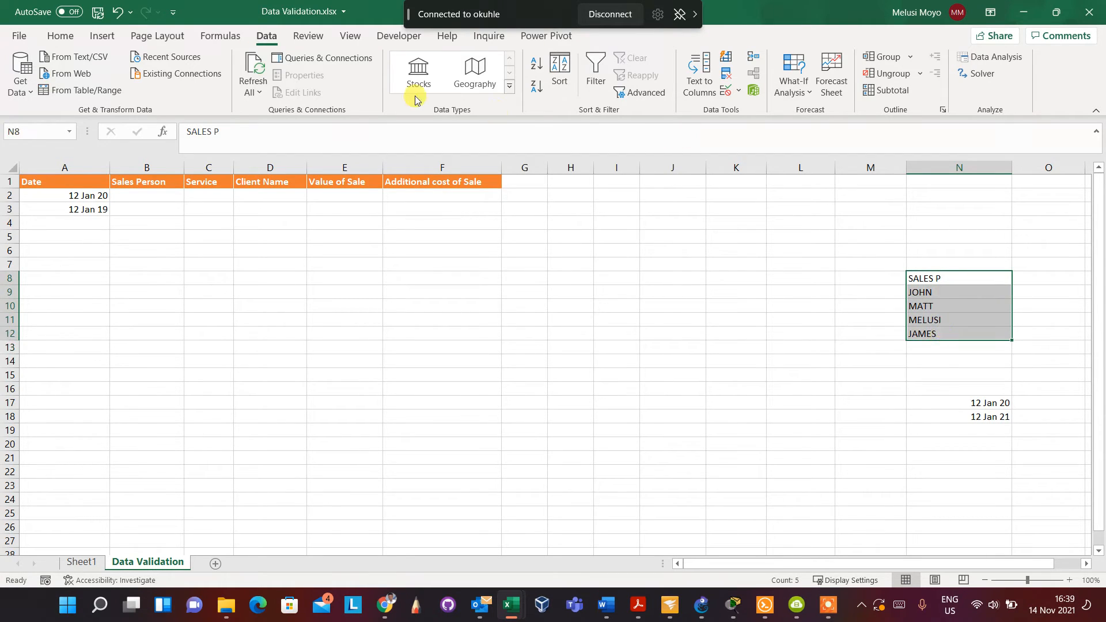
click(102, 34)
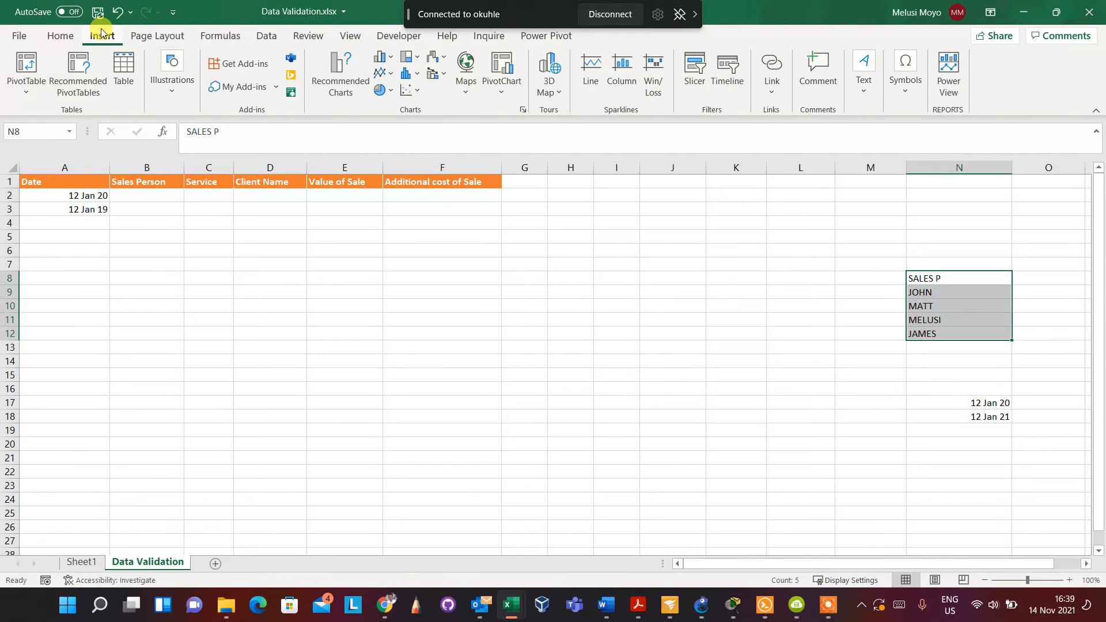
click(123, 68)
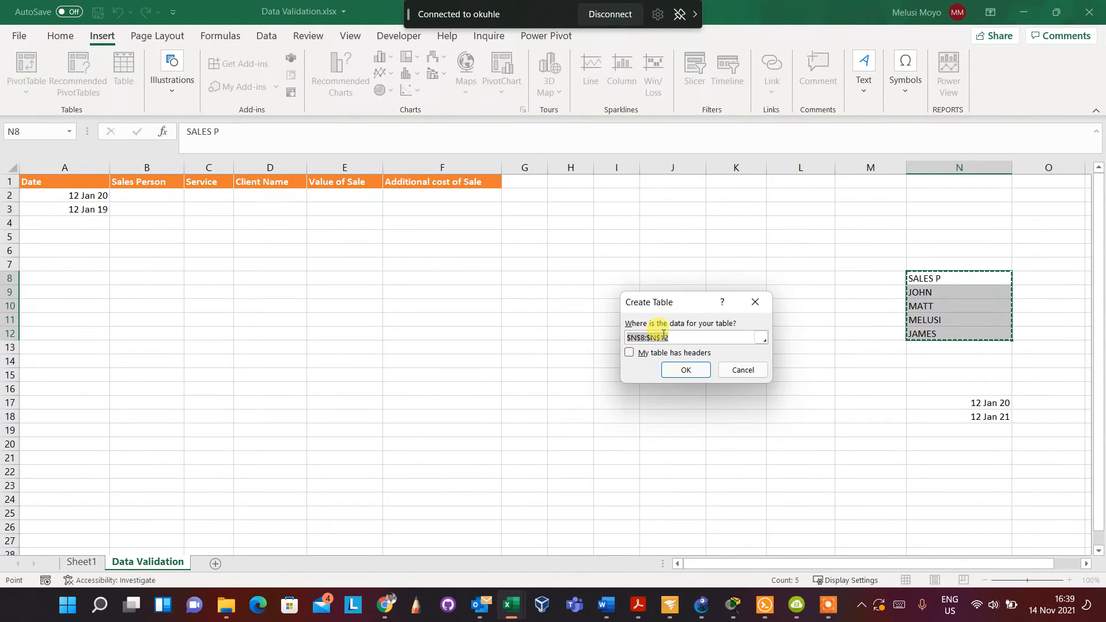
click(686, 370)
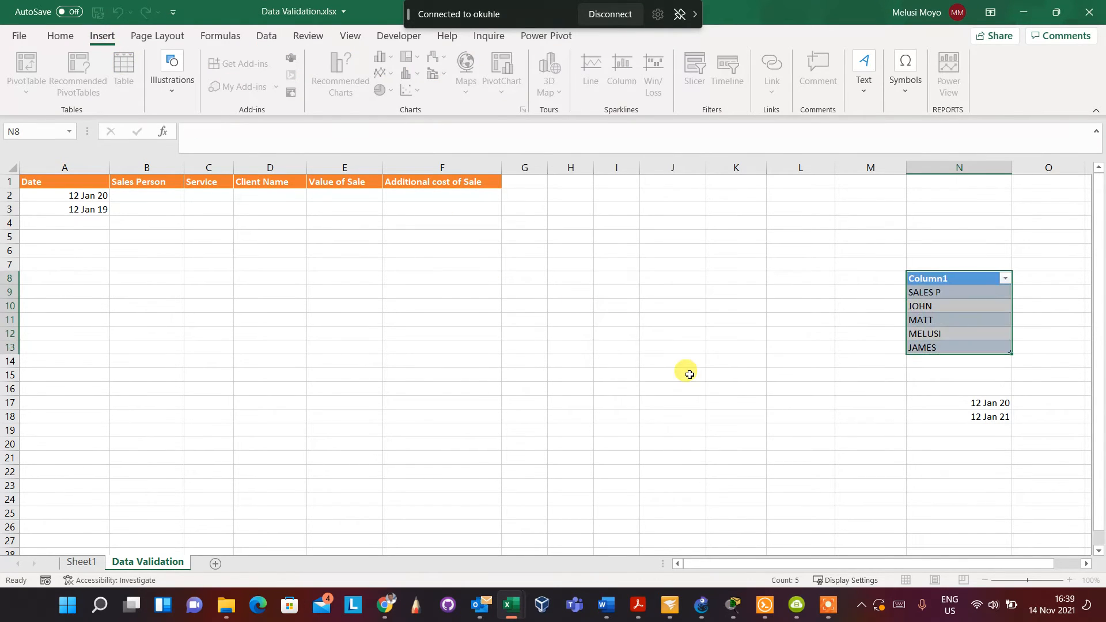
click(940, 332)
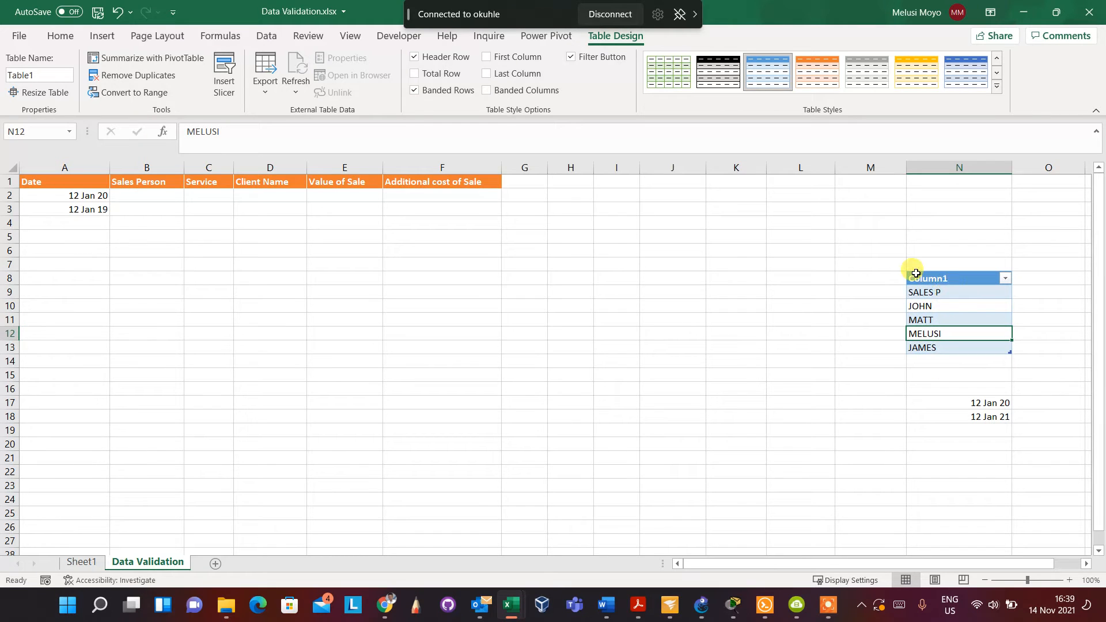
click(121, 11)
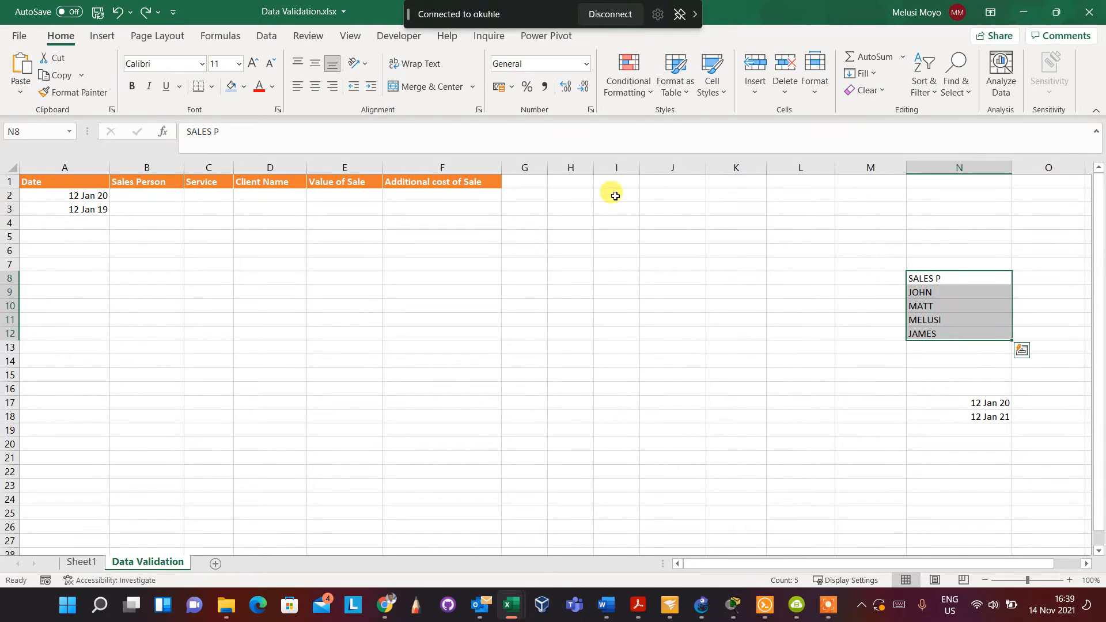
Convert range N8:N12 to a table whose first row is used as headers.
click(103, 37)
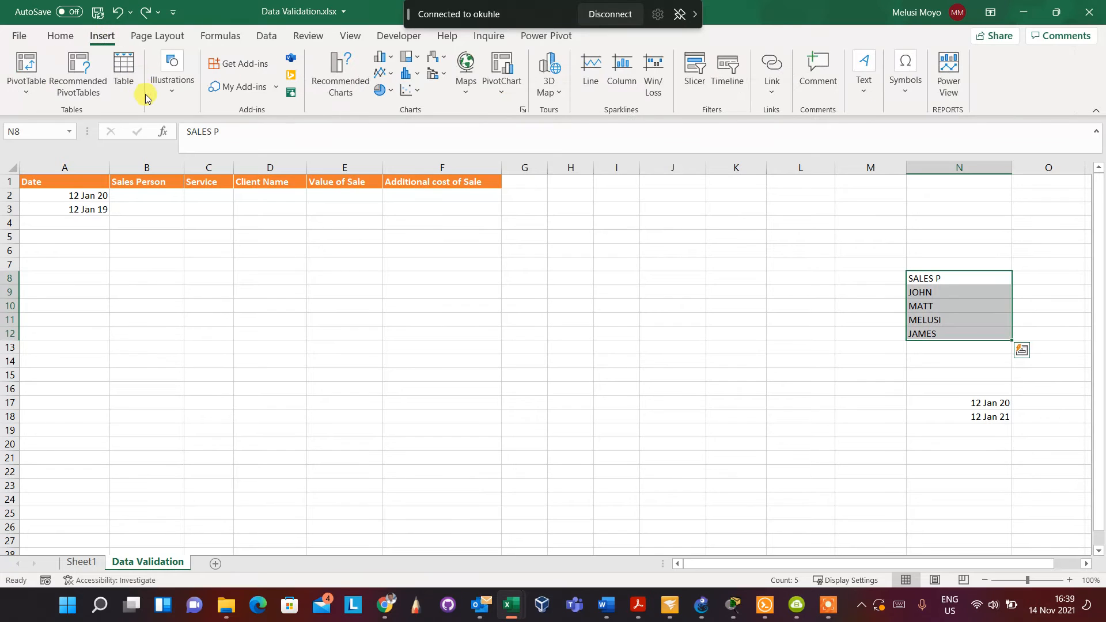
click(124, 74)
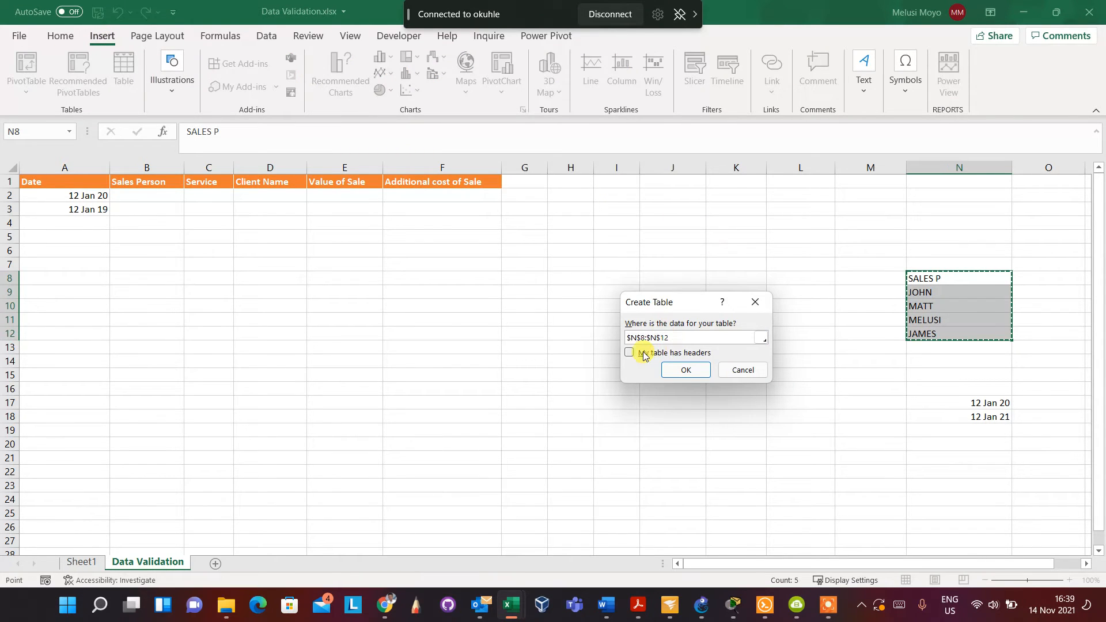
click(637, 352)
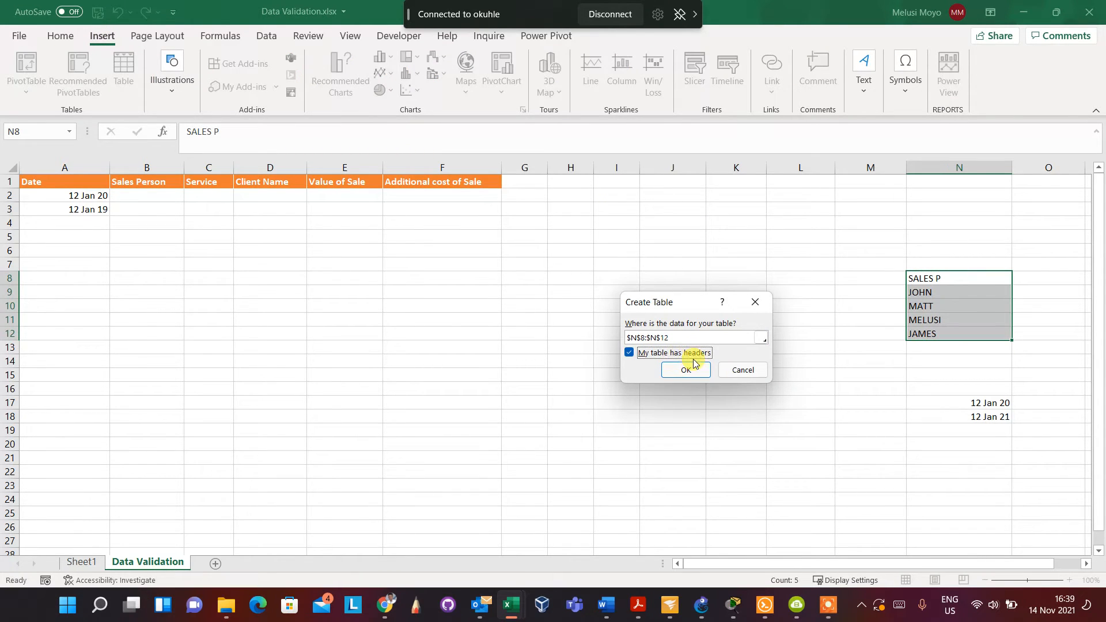
click(691, 369)
click(921, 372)
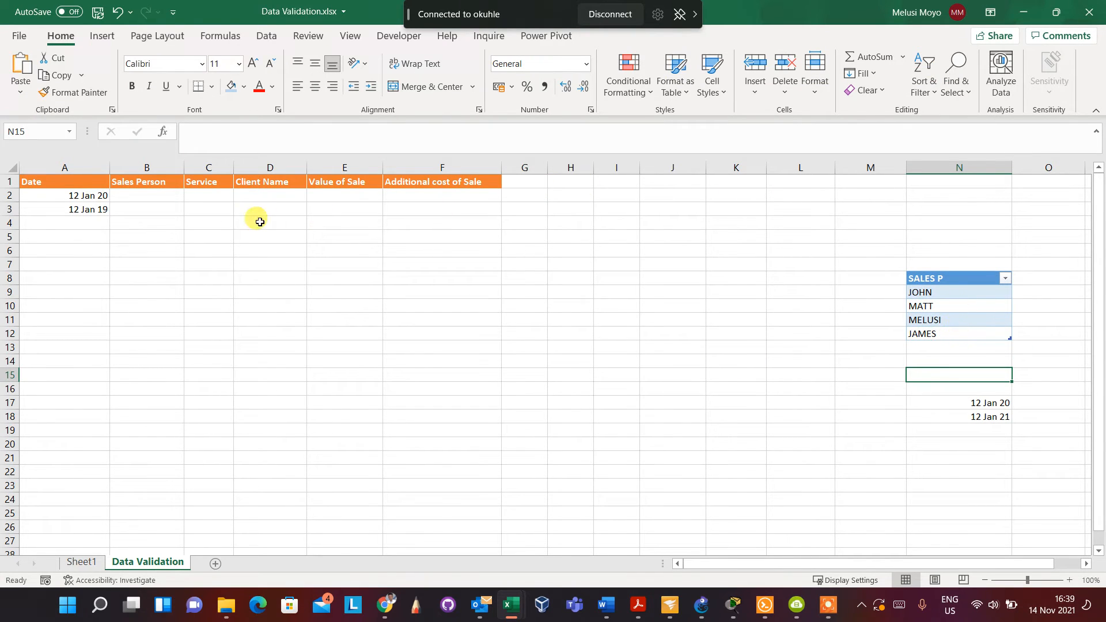
Set the data validation of cell B2 to allow a List with the source =$N$9:$N$12.
click(163, 194)
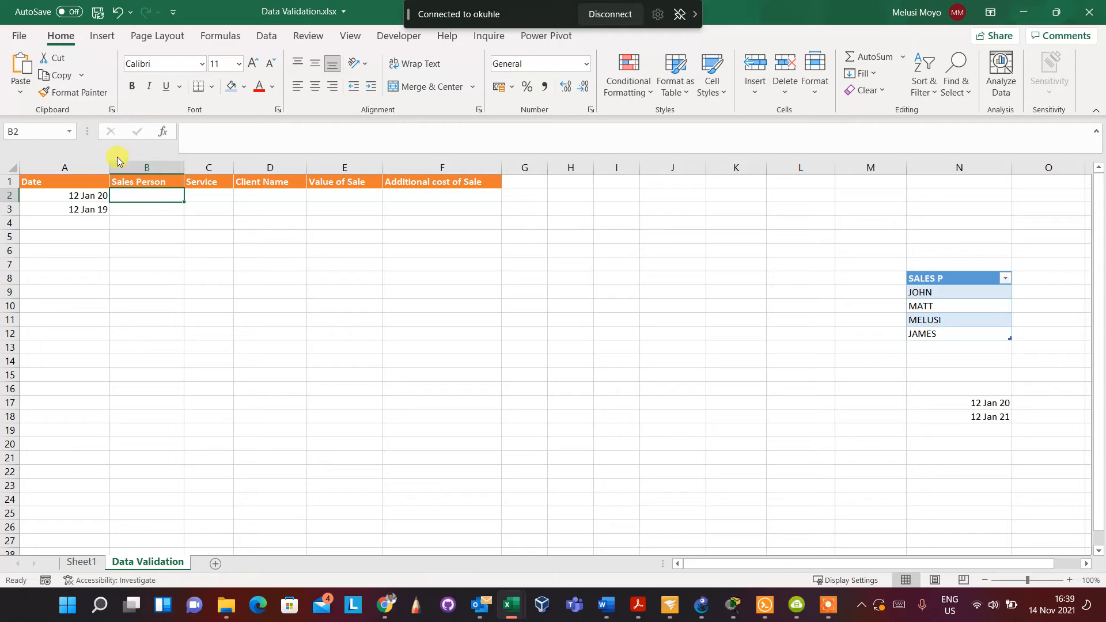
click(265, 37)
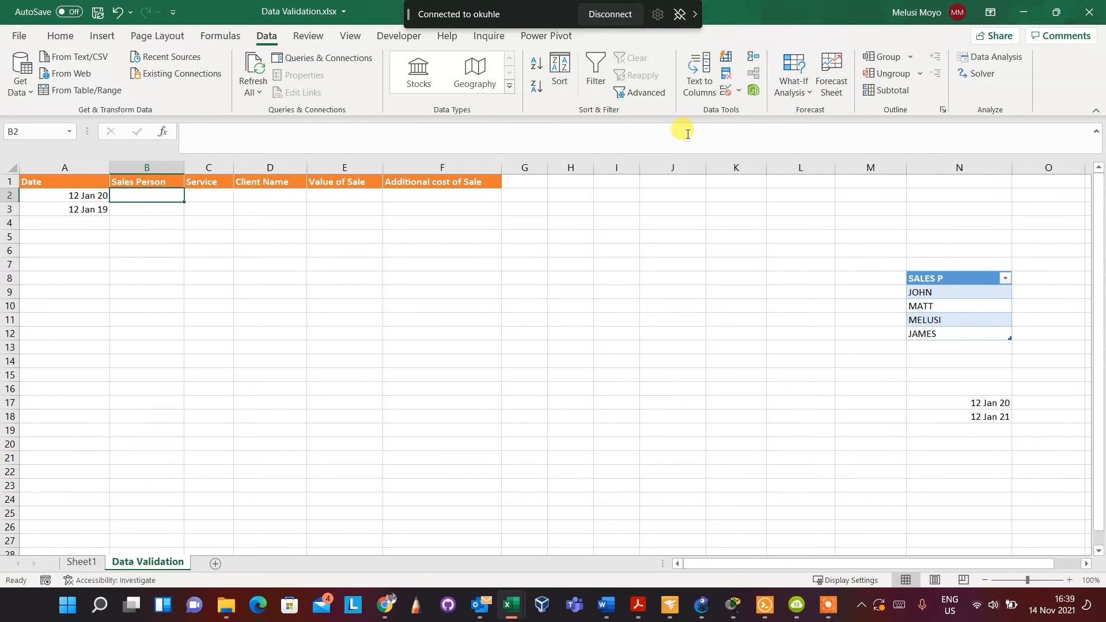
click(737, 91)
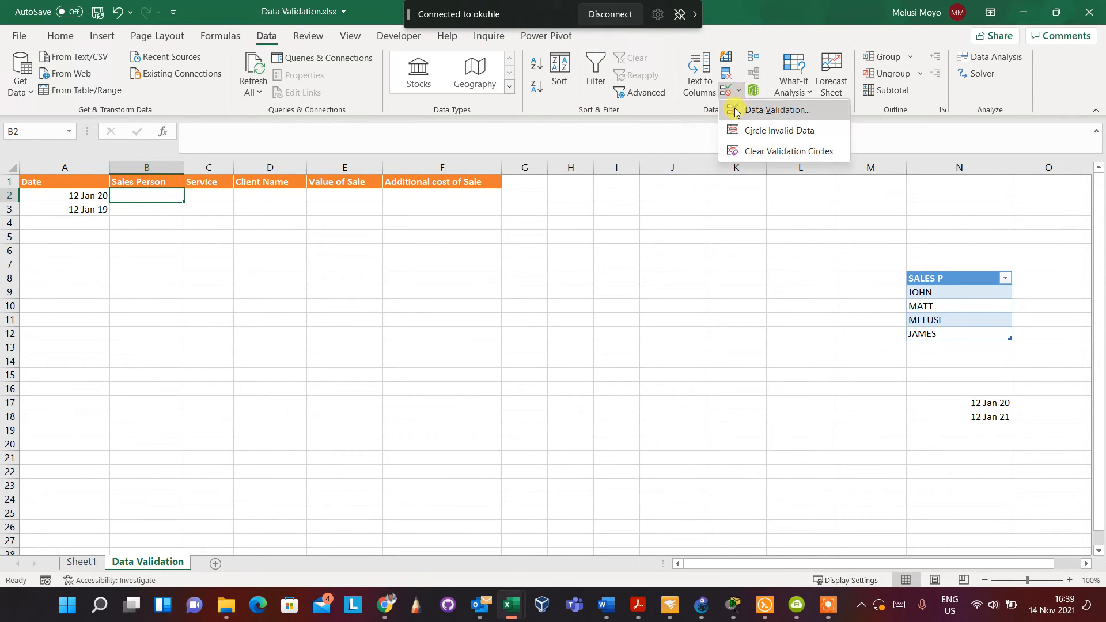
click(744, 109)
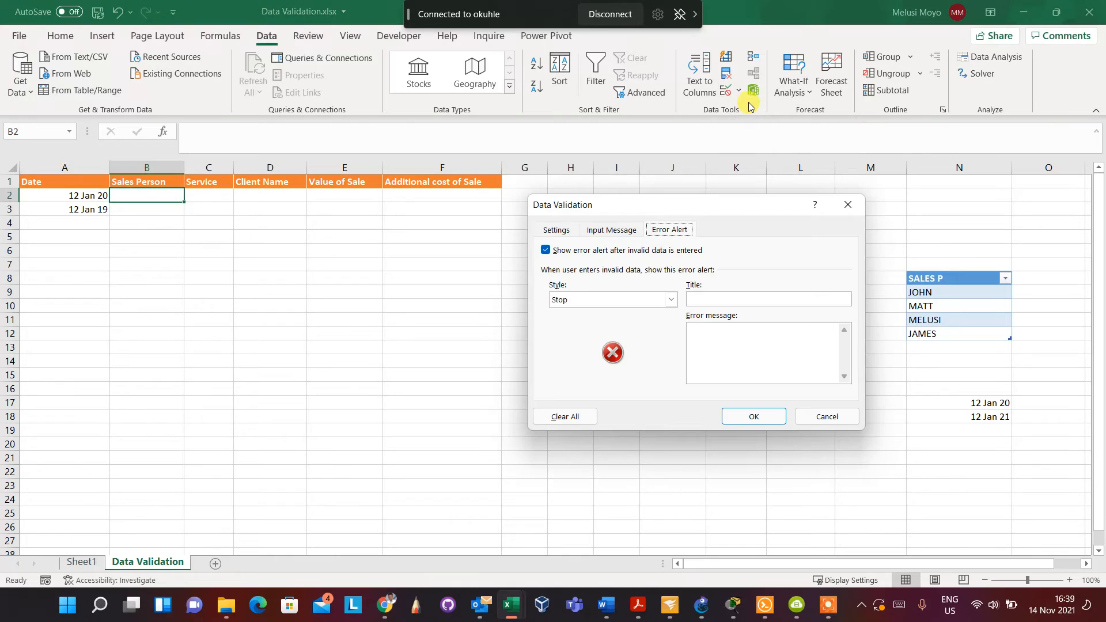
click(555, 230)
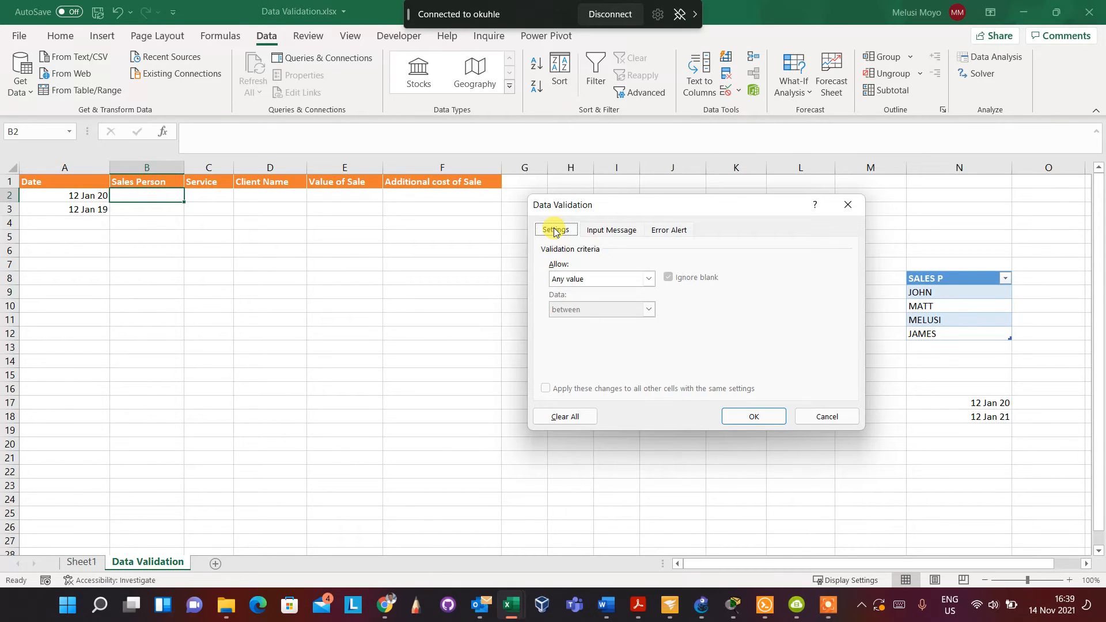
click(649, 280)
click(598, 321)
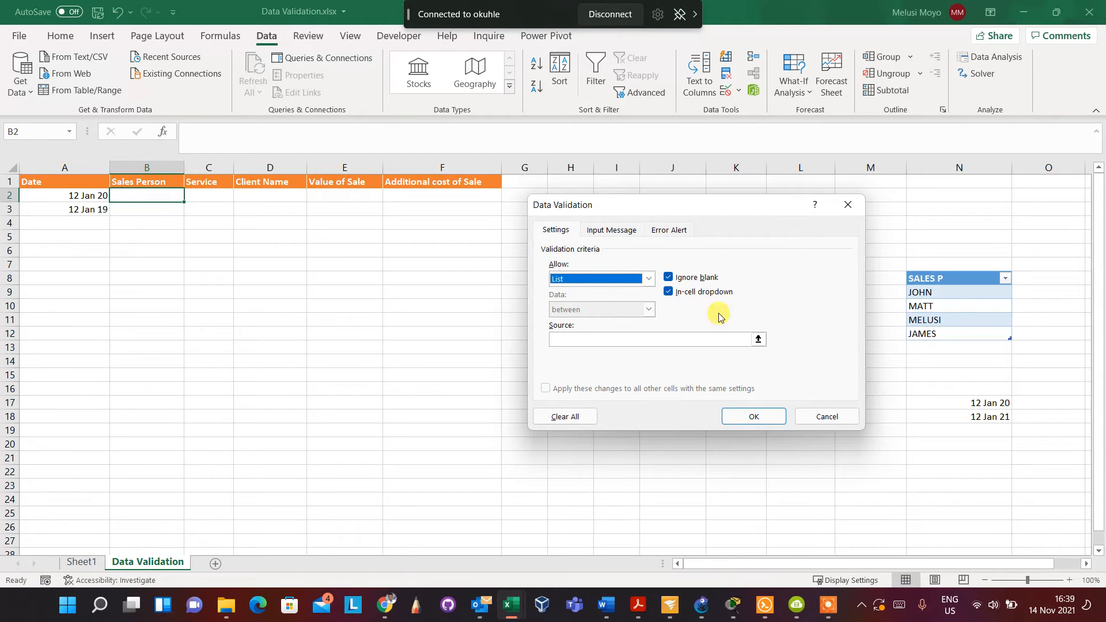
click(648, 340)
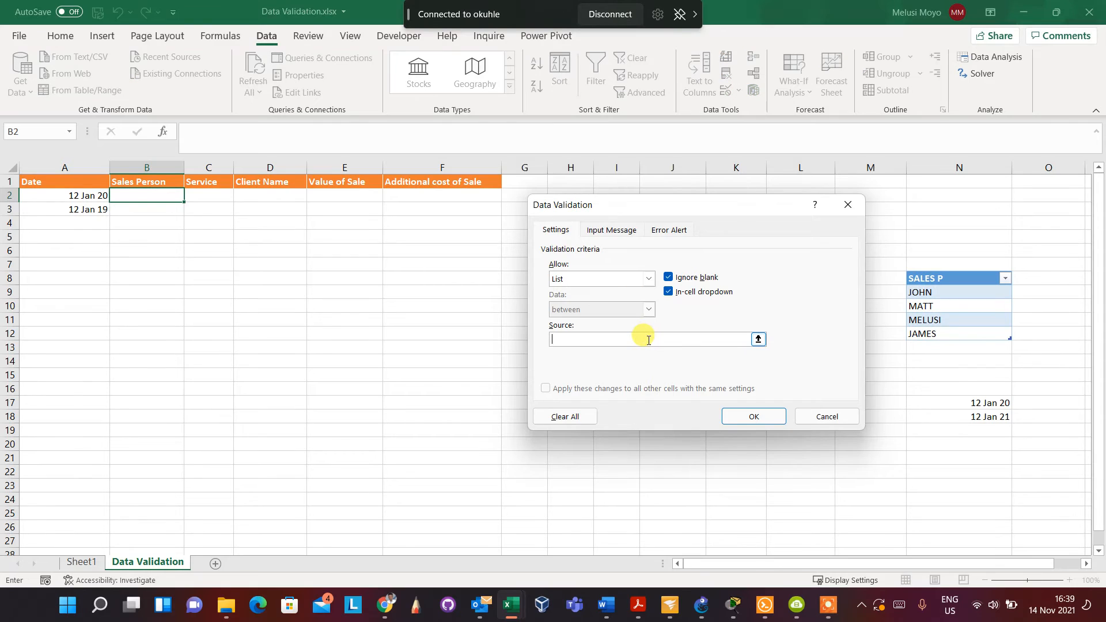
click(759, 340)
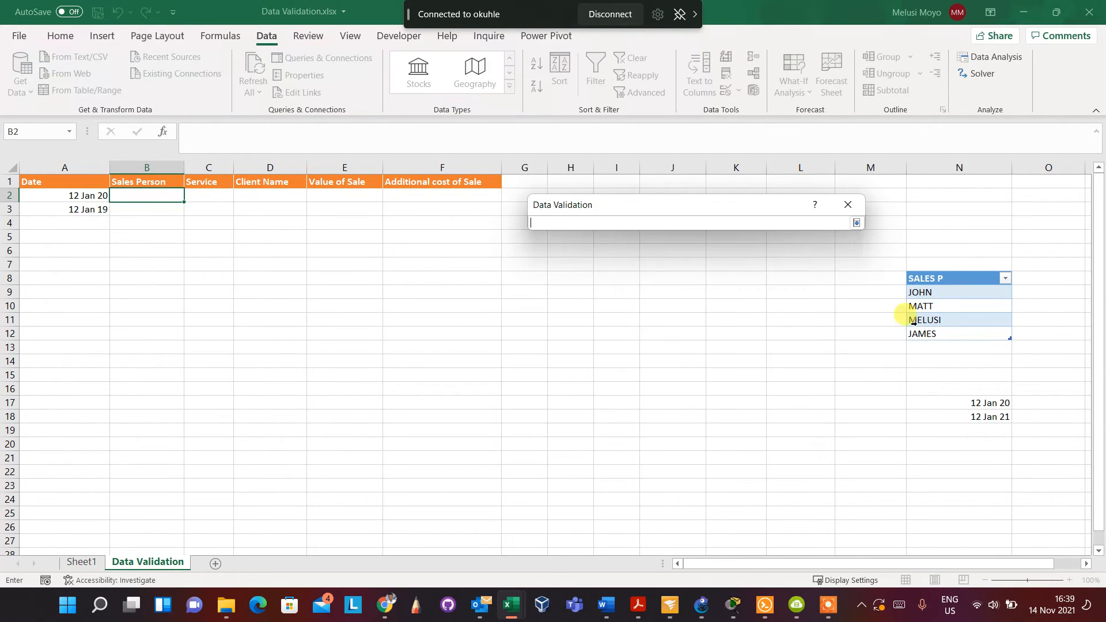
drag(935, 292, 948, 333)
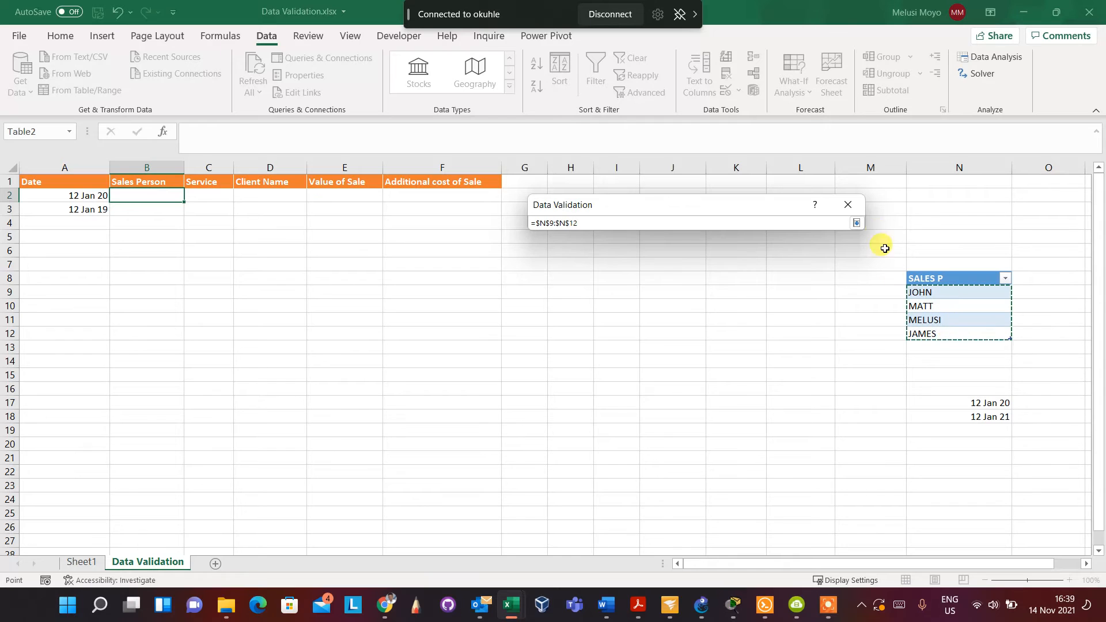
click(857, 224)
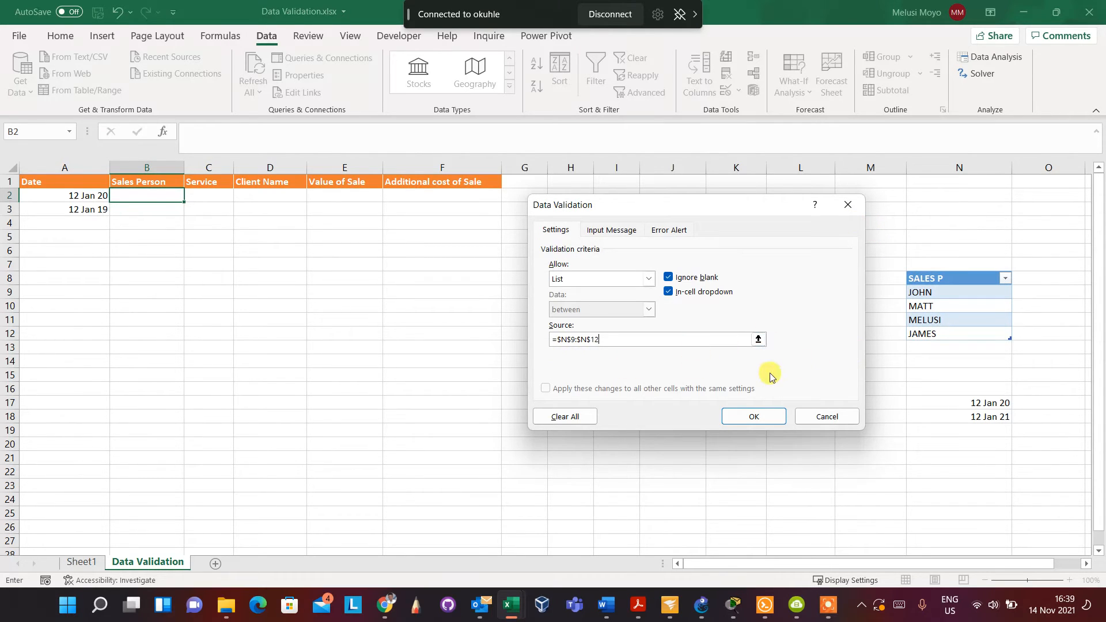
Add an input message to B2's validation with the title SALES P and the text CHOOSE FROM DROP DOWN ARROW.
click(610, 231)
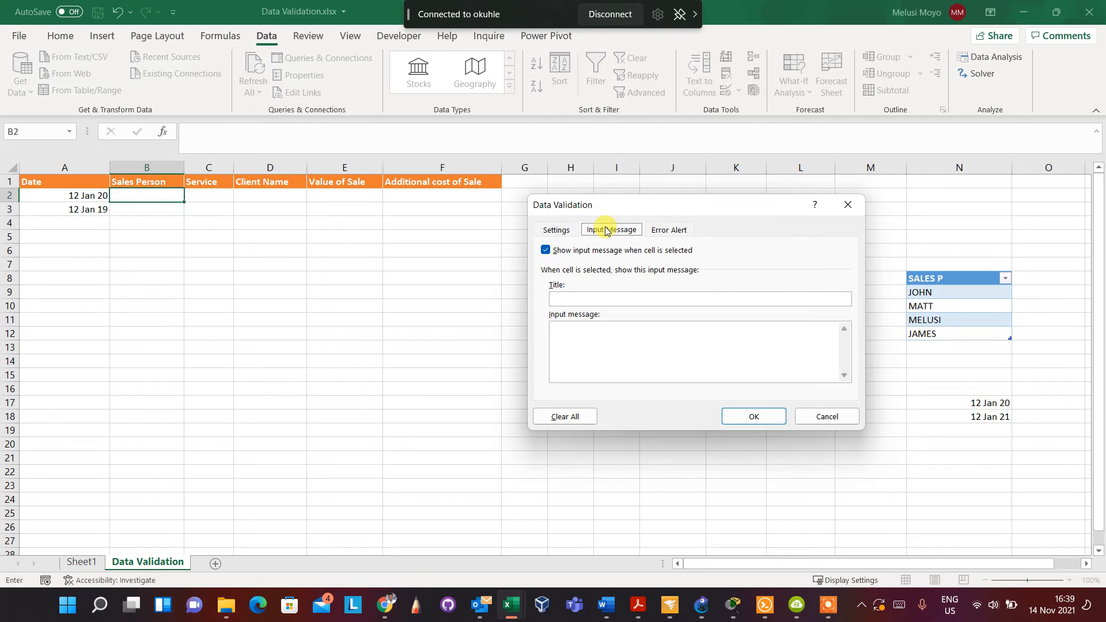
click(612, 299)
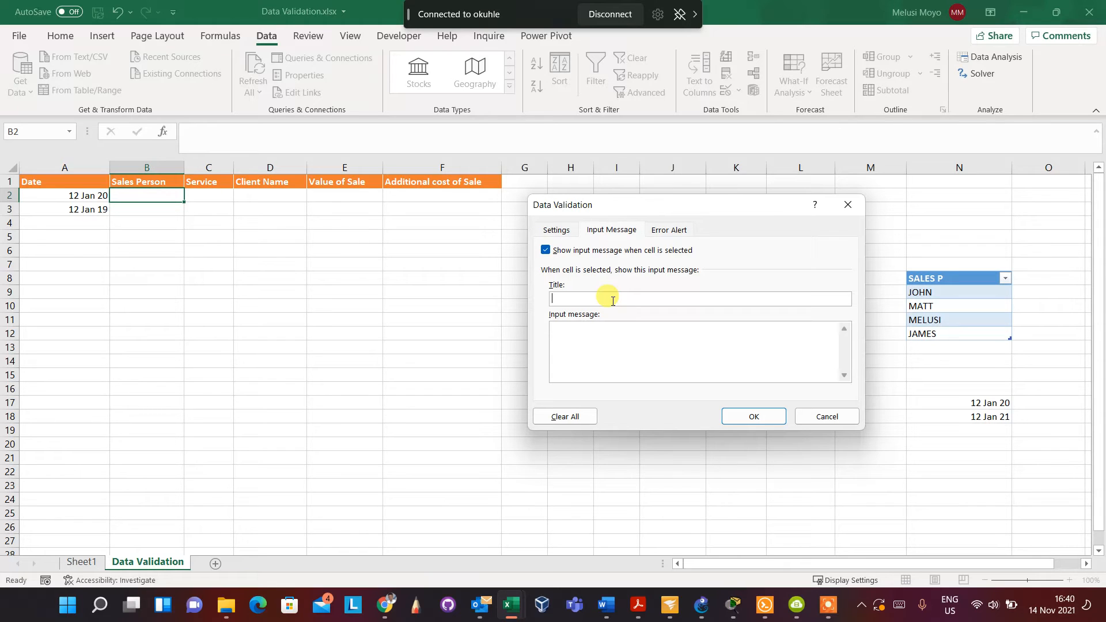
text(SALES P)
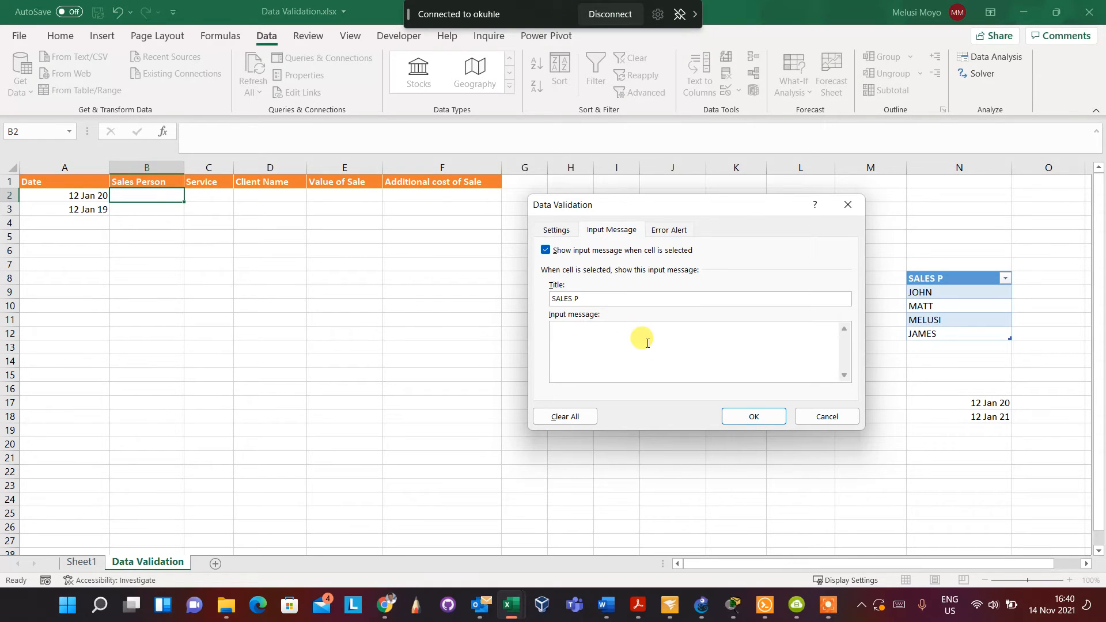
text(CHOOSE FROM DROP DOWN ARROW)
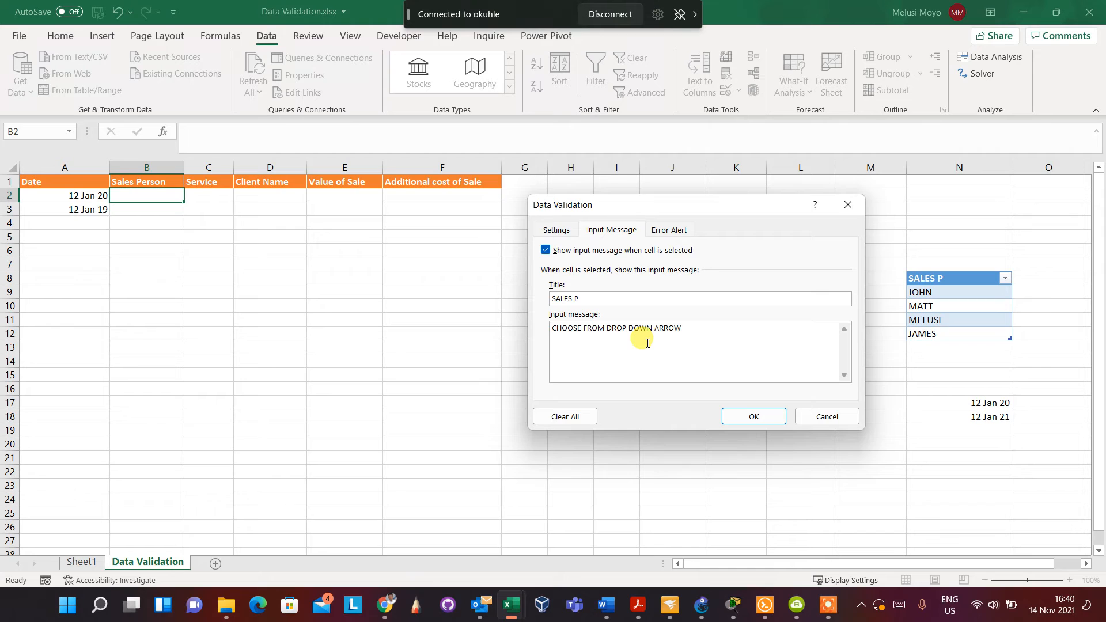
Add a Stop error alert titled SALES P with the message CHOOSE FROM PROVIDED LIST, and apply the validation to B2.
click(667, 230)
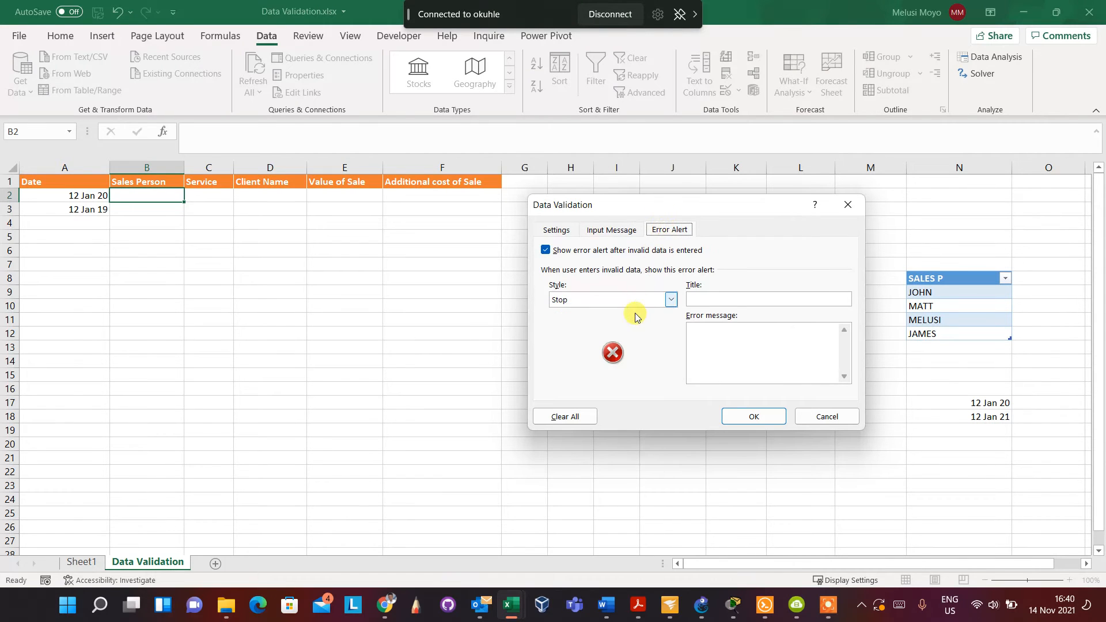
click(741, 300)
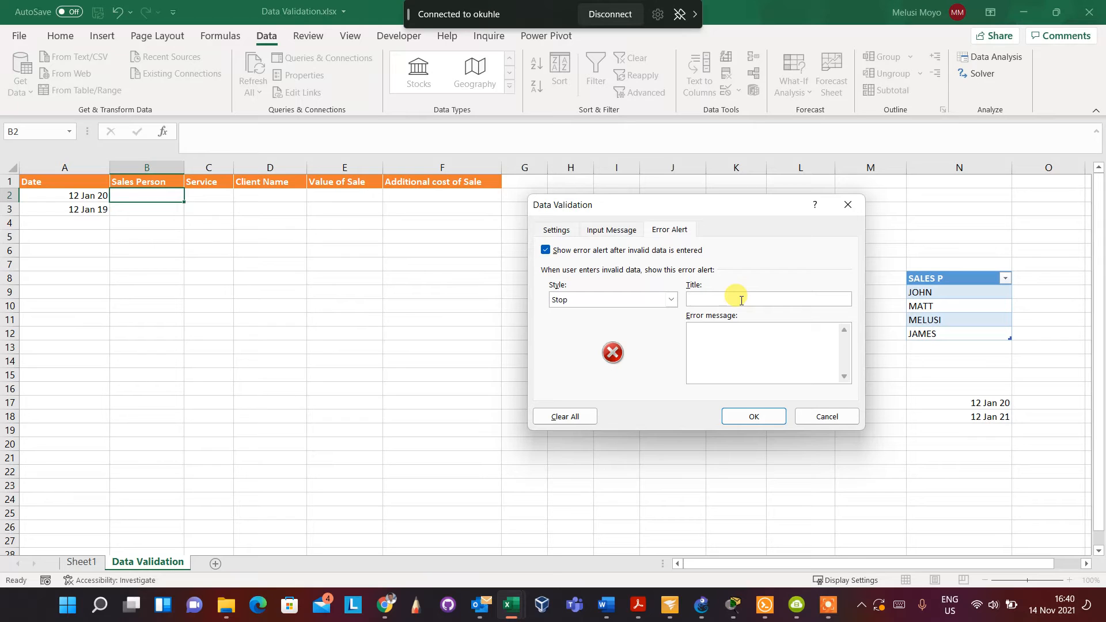
text(SALE)
text(OOSE FROM PROVIDED LIST)
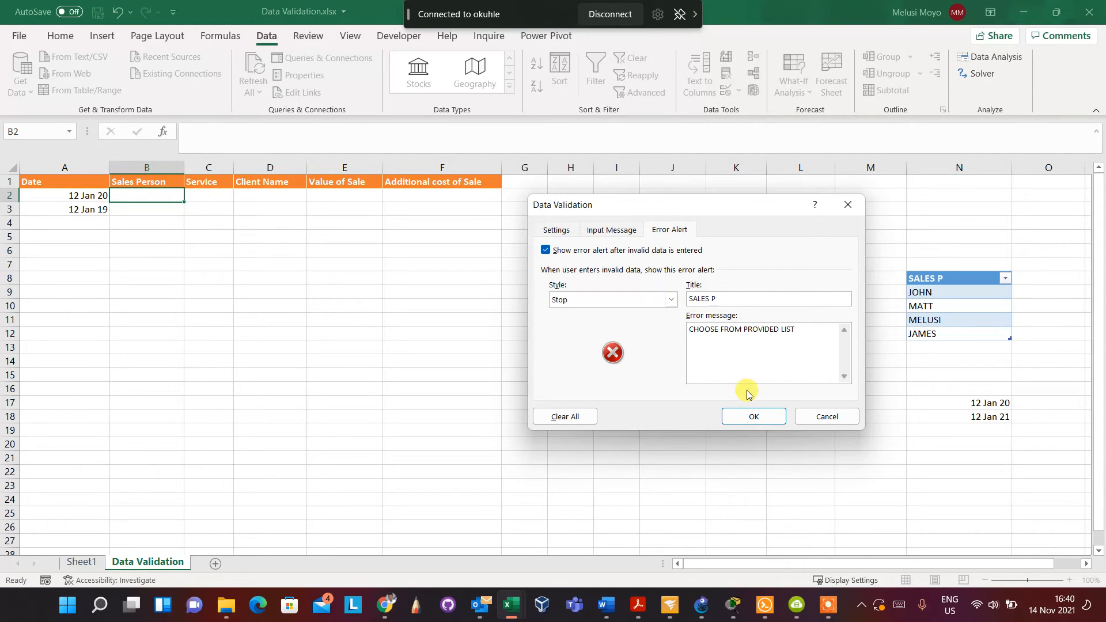
click(752, 425)
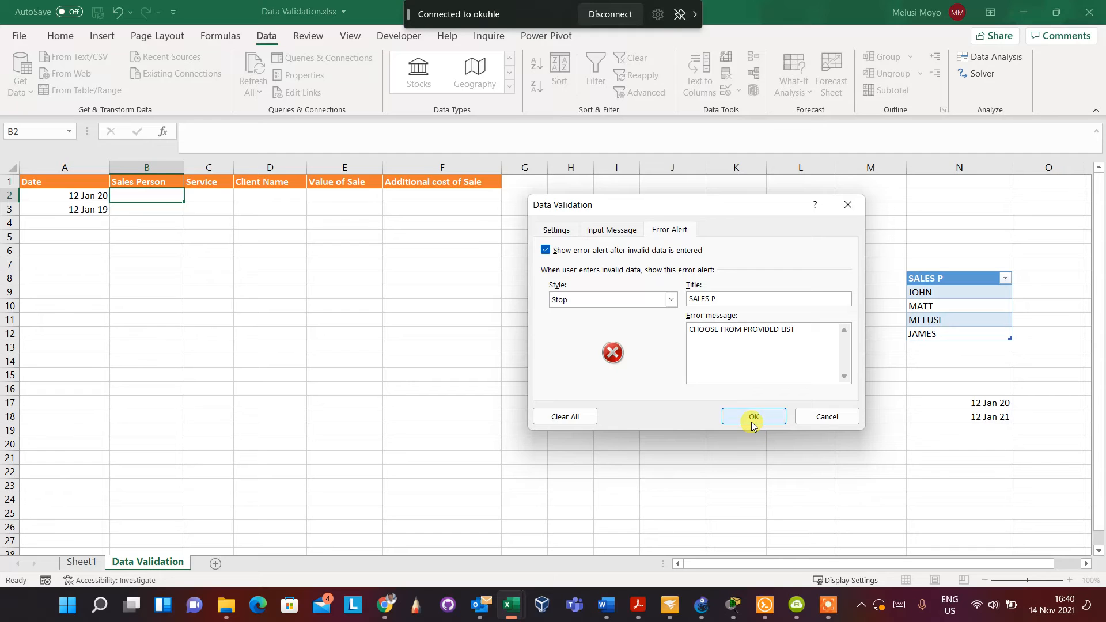
click(752, 425)
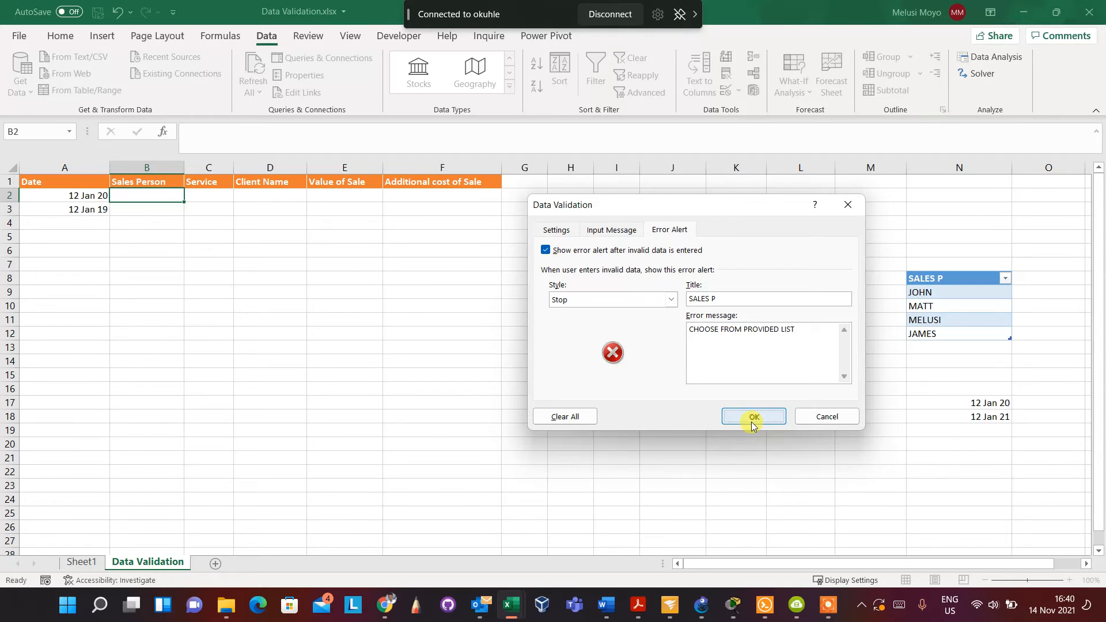
Fill cell B2 with the third salesperson from its dropdown list.
click(273, 254)
click(174, 196)
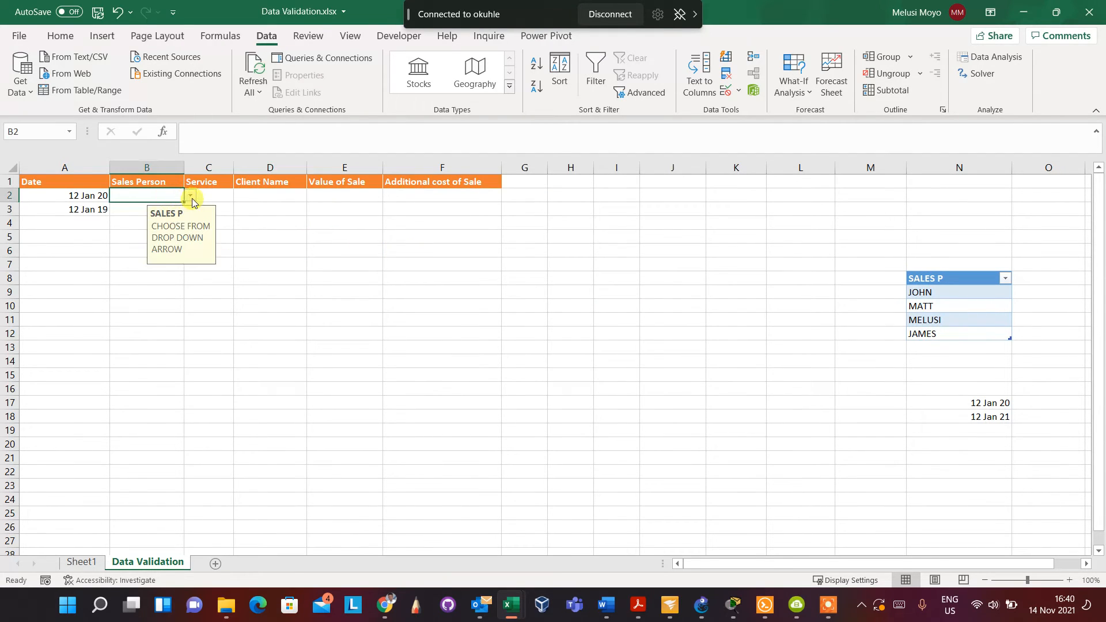
click(190, 198)
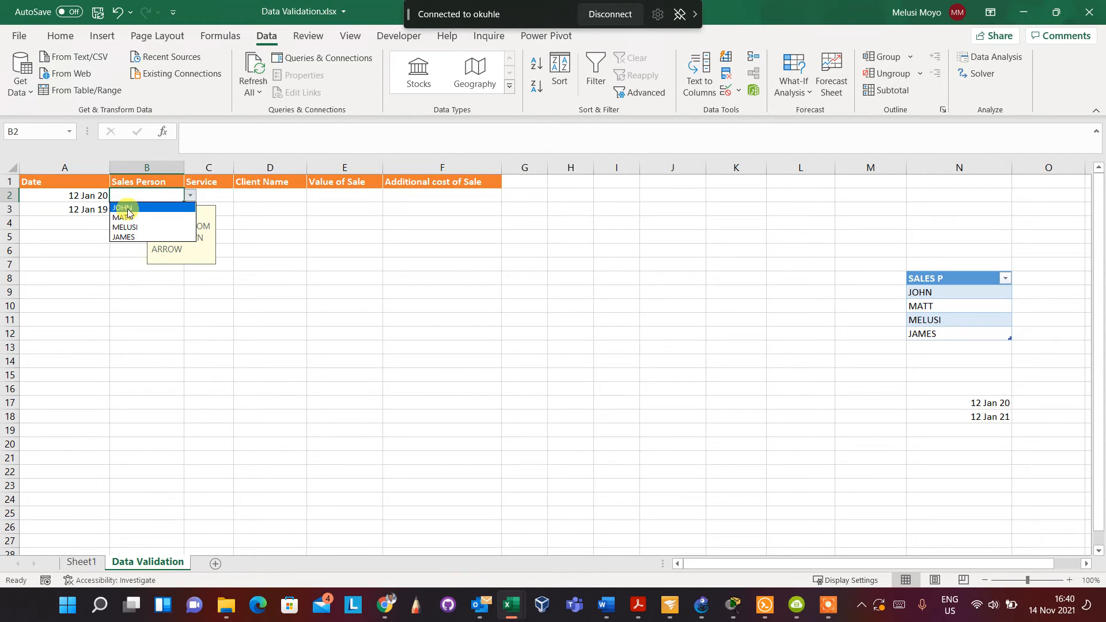
click(124, 227)
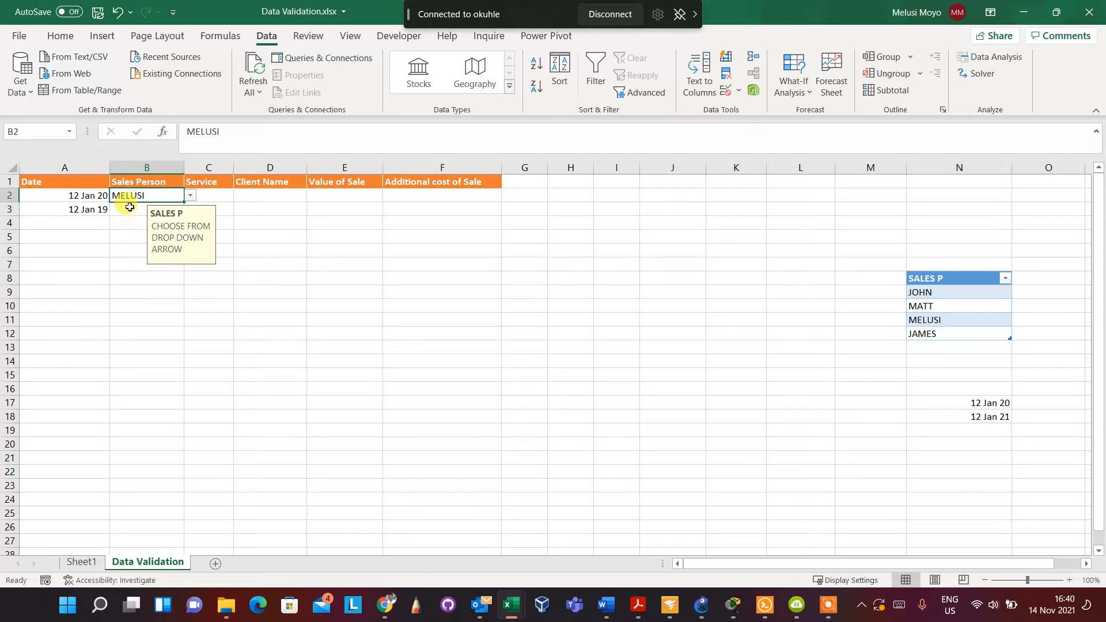
key(Return)
click(131, 197)
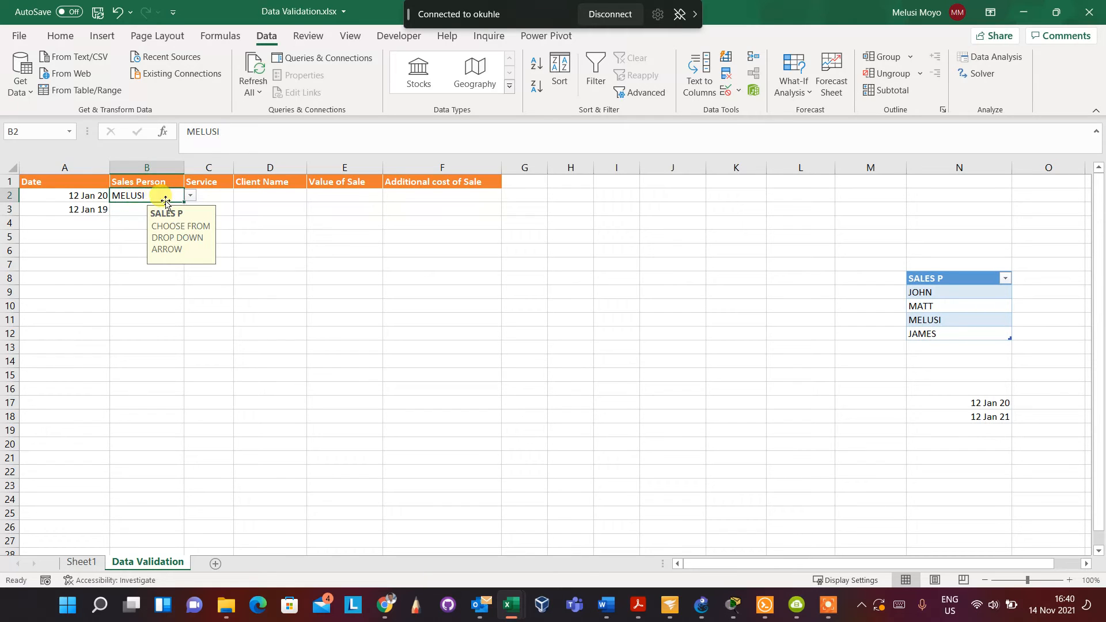
click(217, 197)
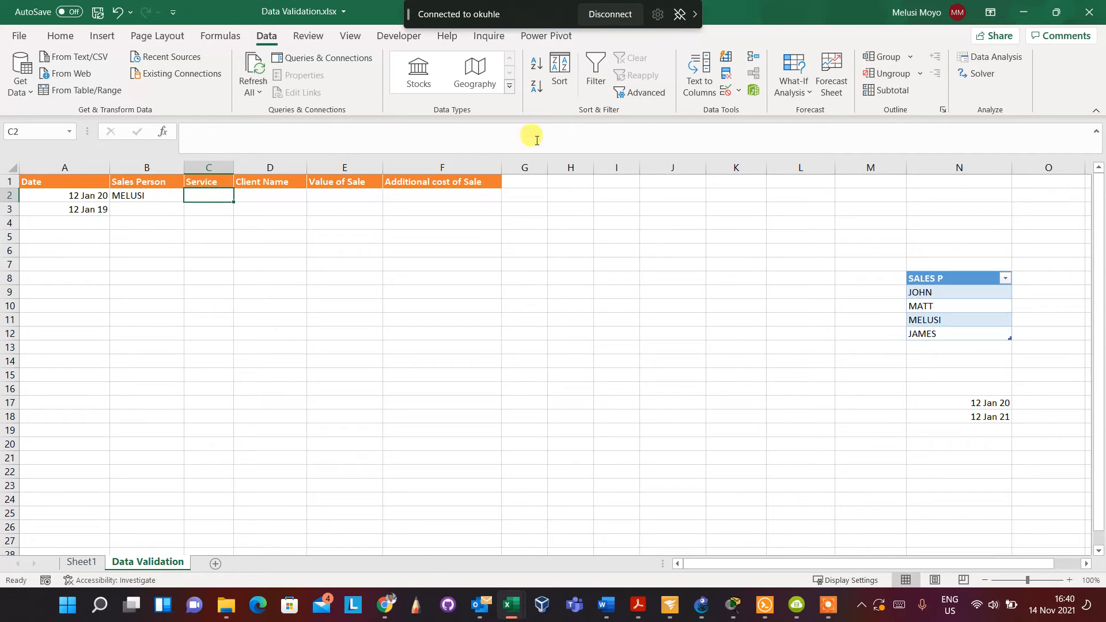
click(729, 95)
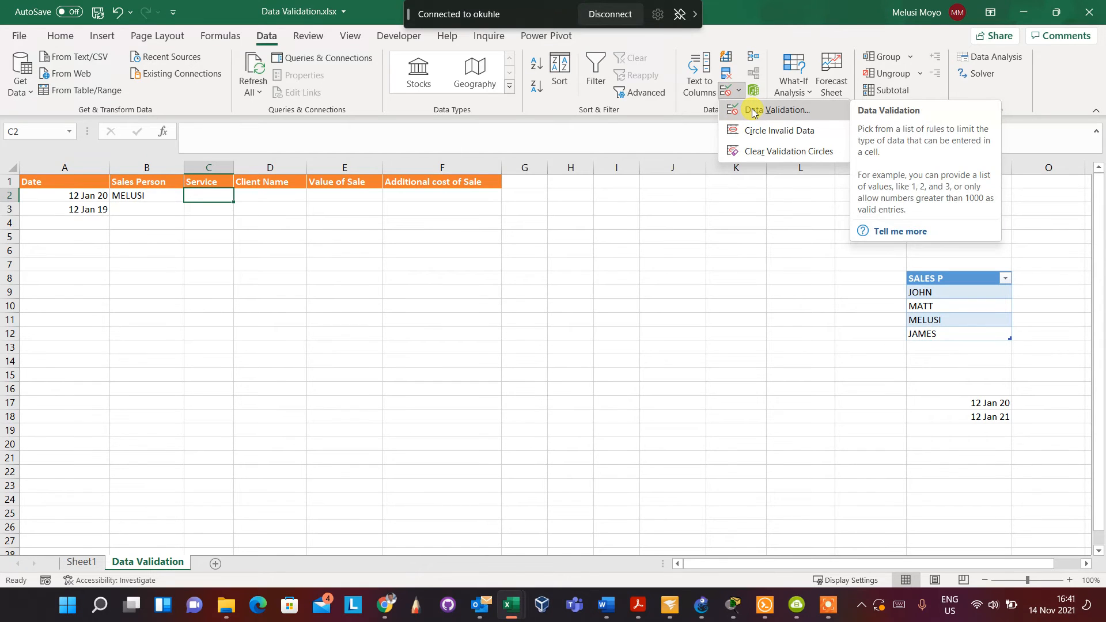
click(148, 186)
click(151, 195)
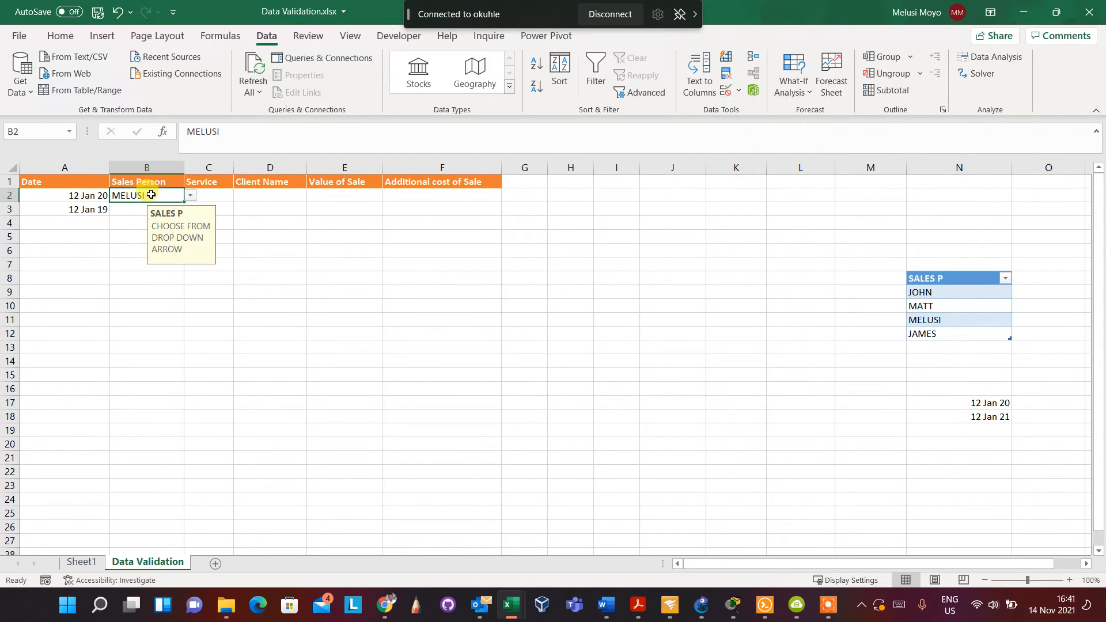
Add a fifth salesperson's first name in cell N13 and choose that name from B2's dropdown list.
click(932, 345)
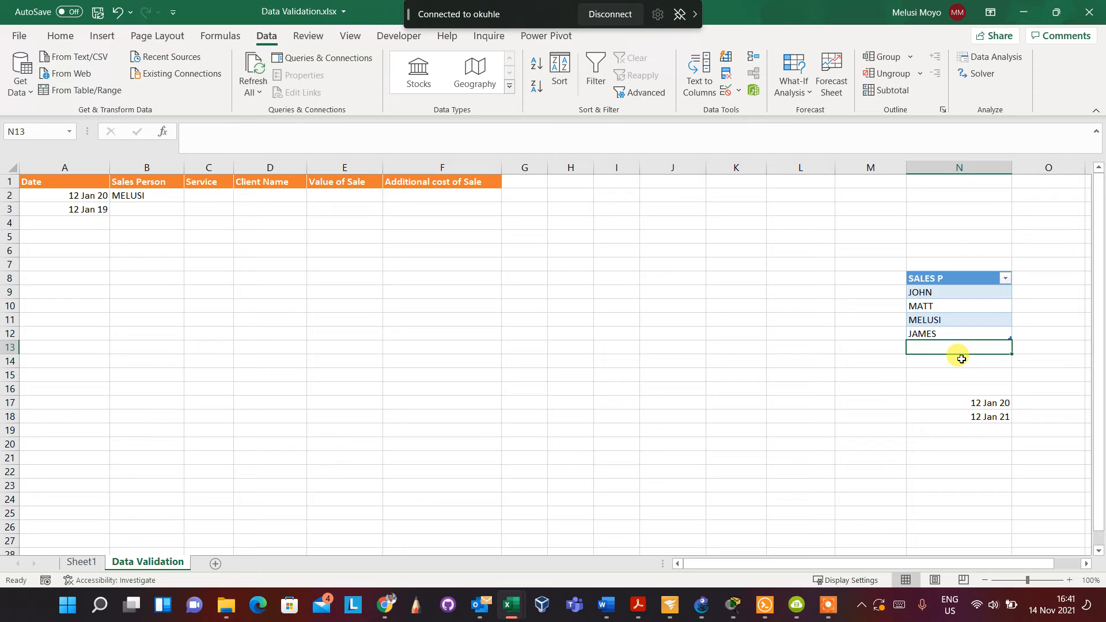
text(GRACE)
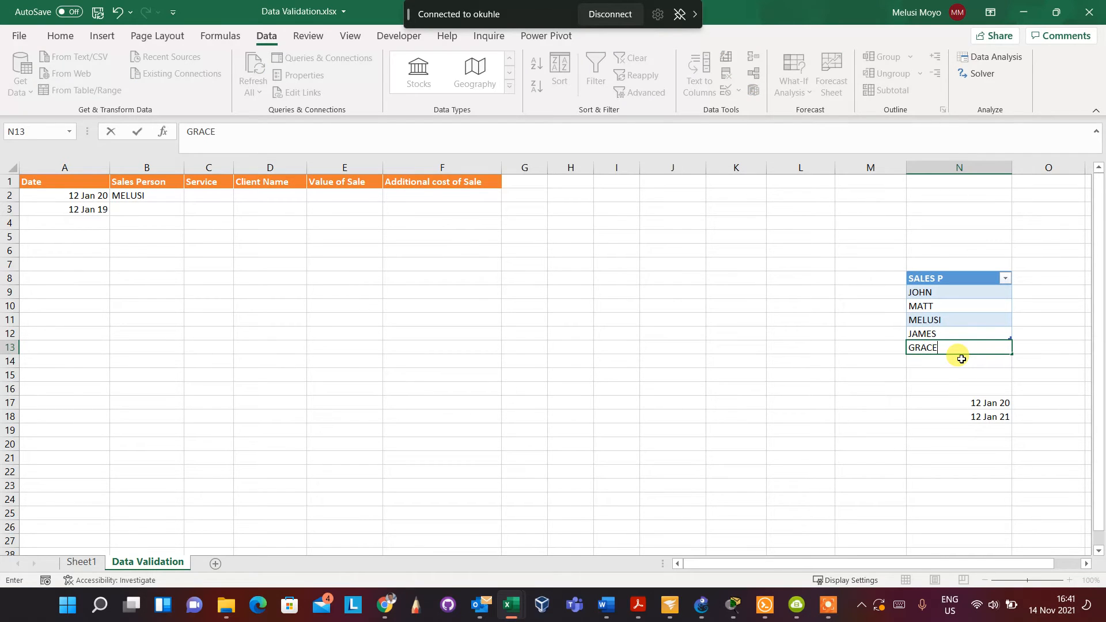
key(Return)
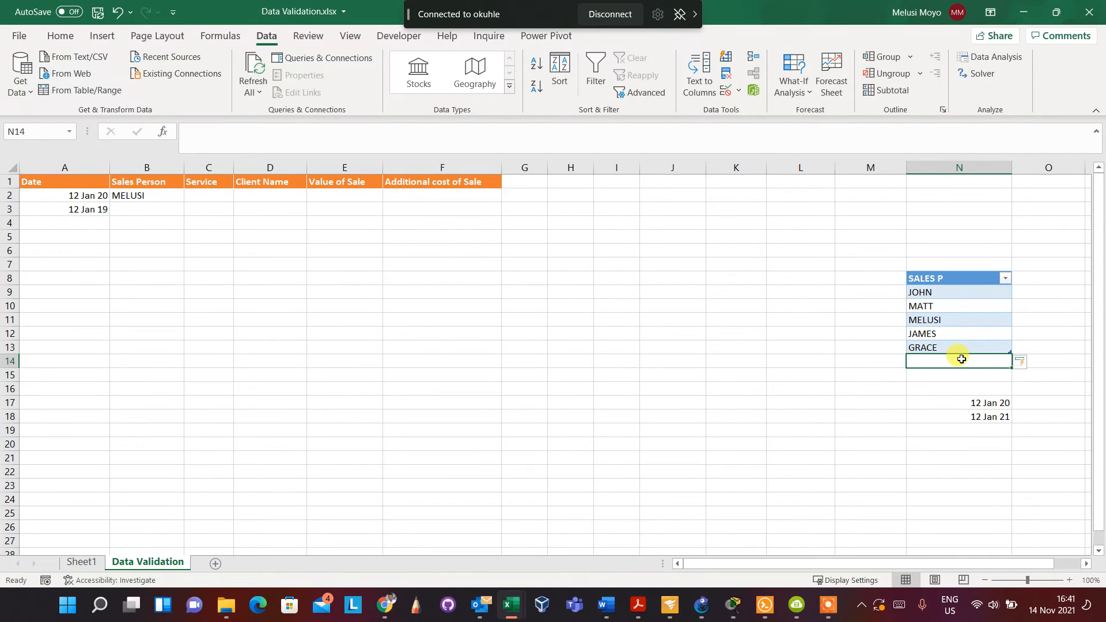
click(885, 336)
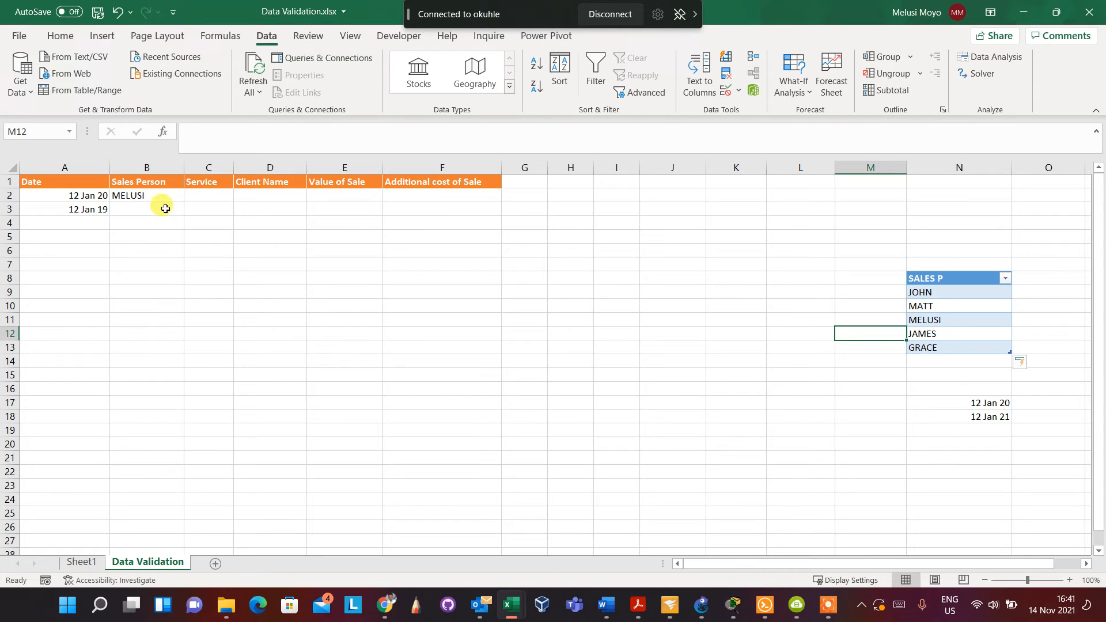
click(159, 193)
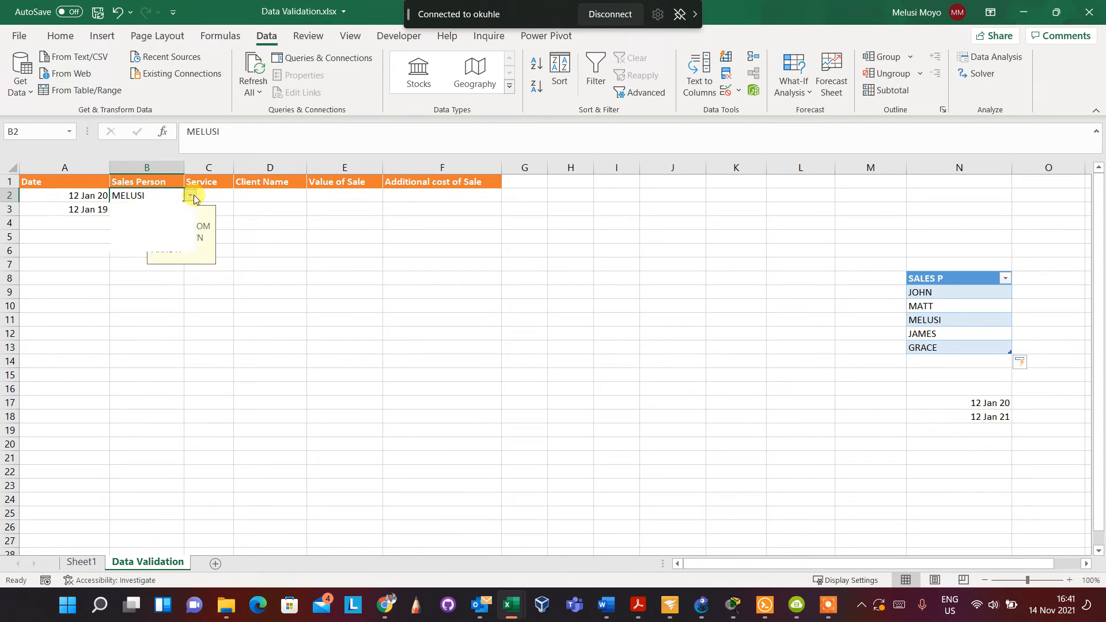
click(120, 247)
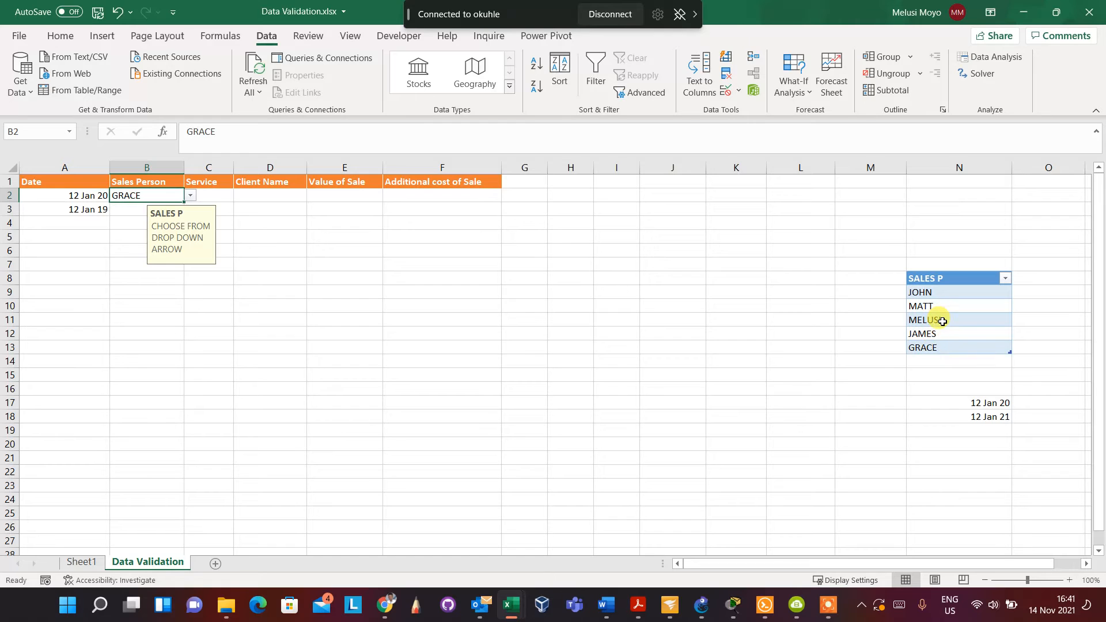
Clear the first salesperson's name from cell N9 and check the entries in B2's dropdown list.
click(939, 293)
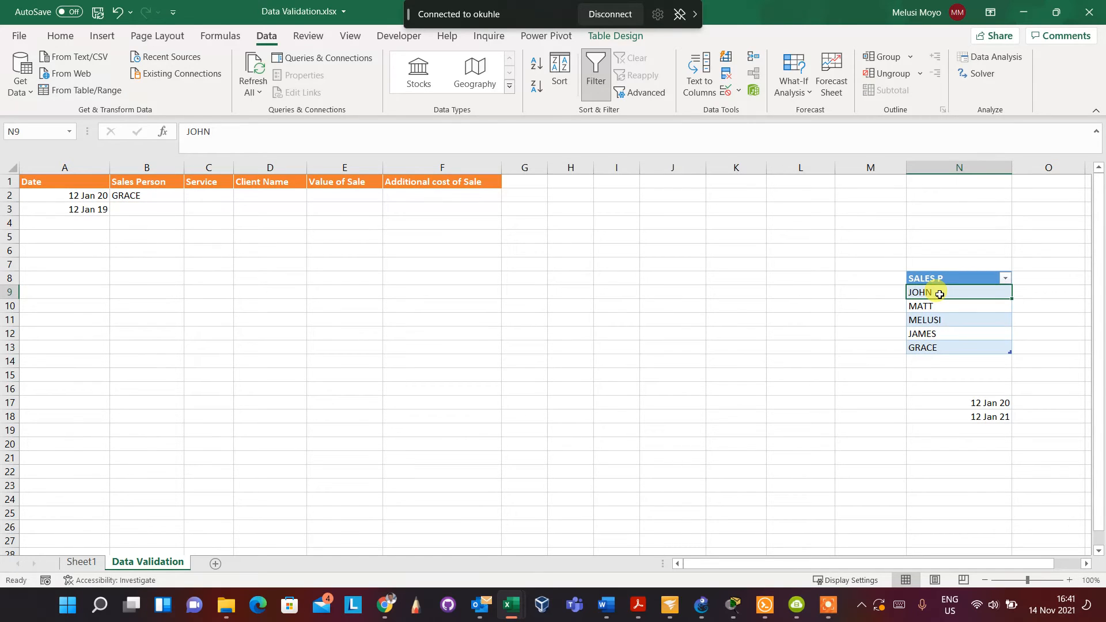
key(Delete)
click(972, 401)
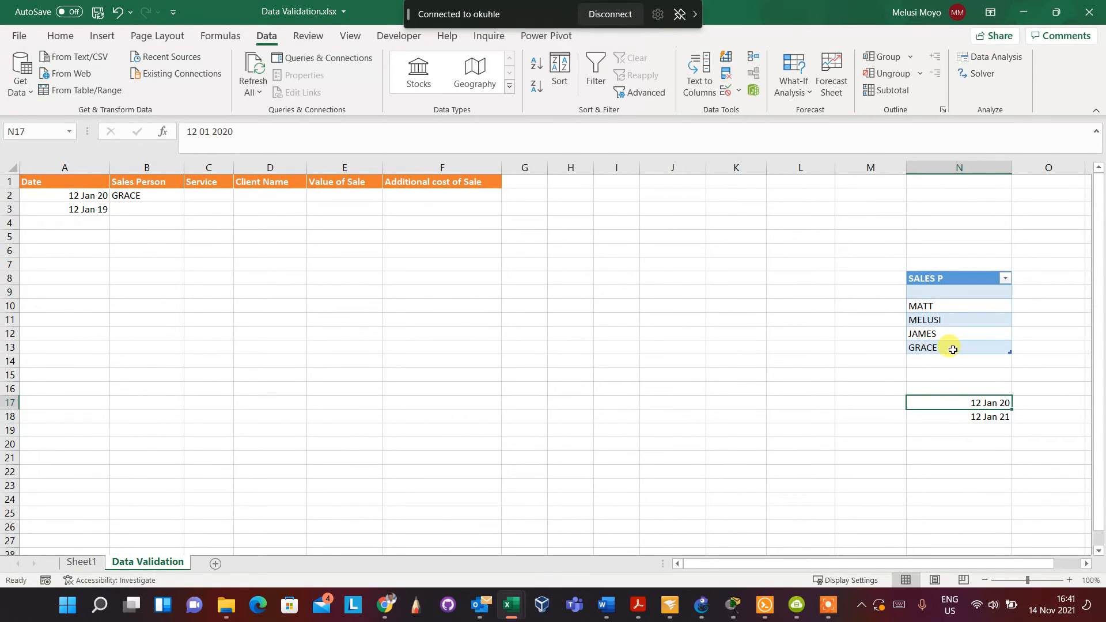
click(956, 363)
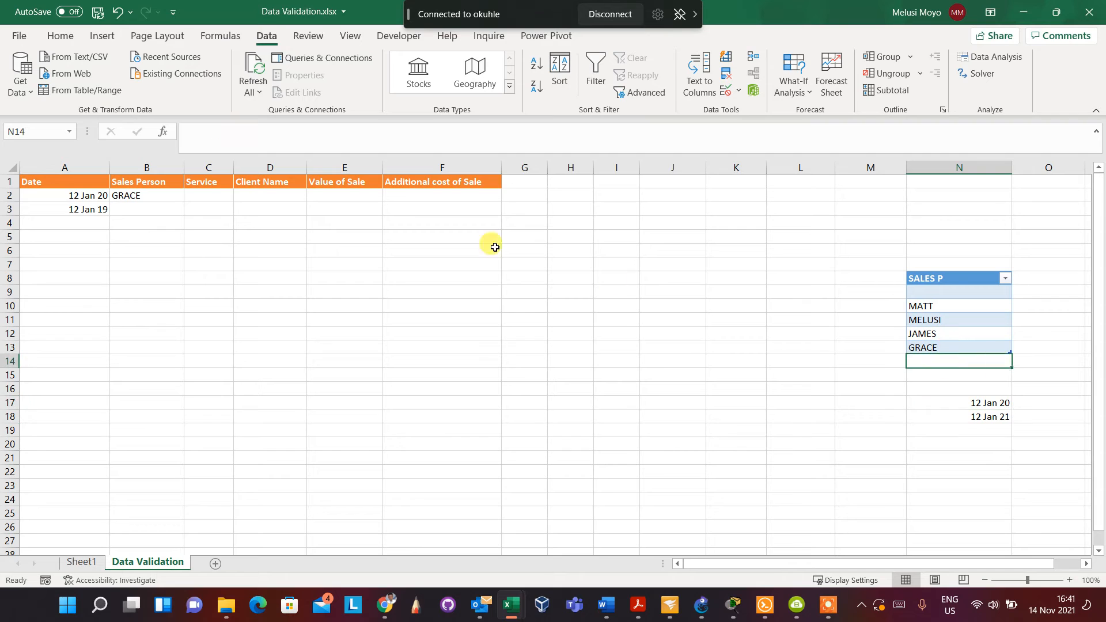
click(175, 201)
click(190, 195)
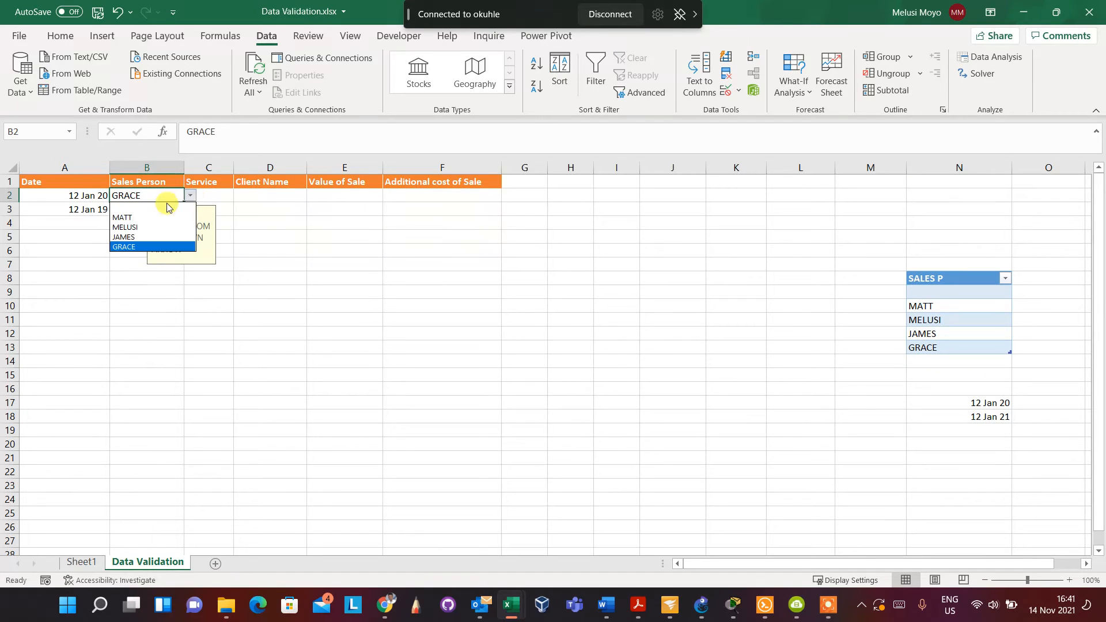
key(Escape)
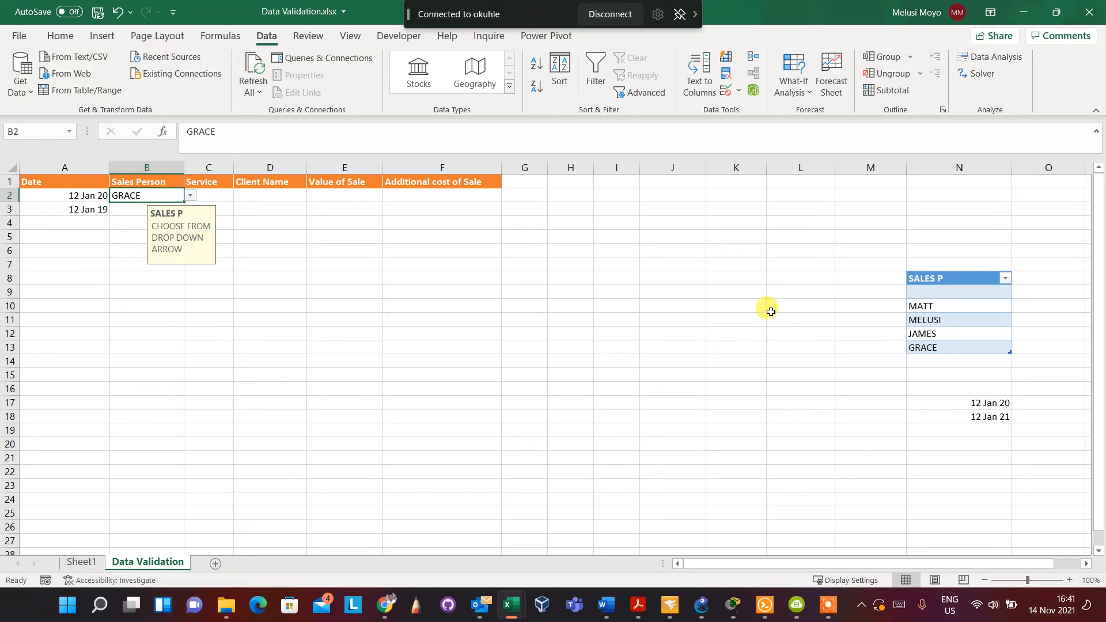
Enter the salesperson's name from N13 in the empty cell N9 and clear cell N13.
click(934, 300)
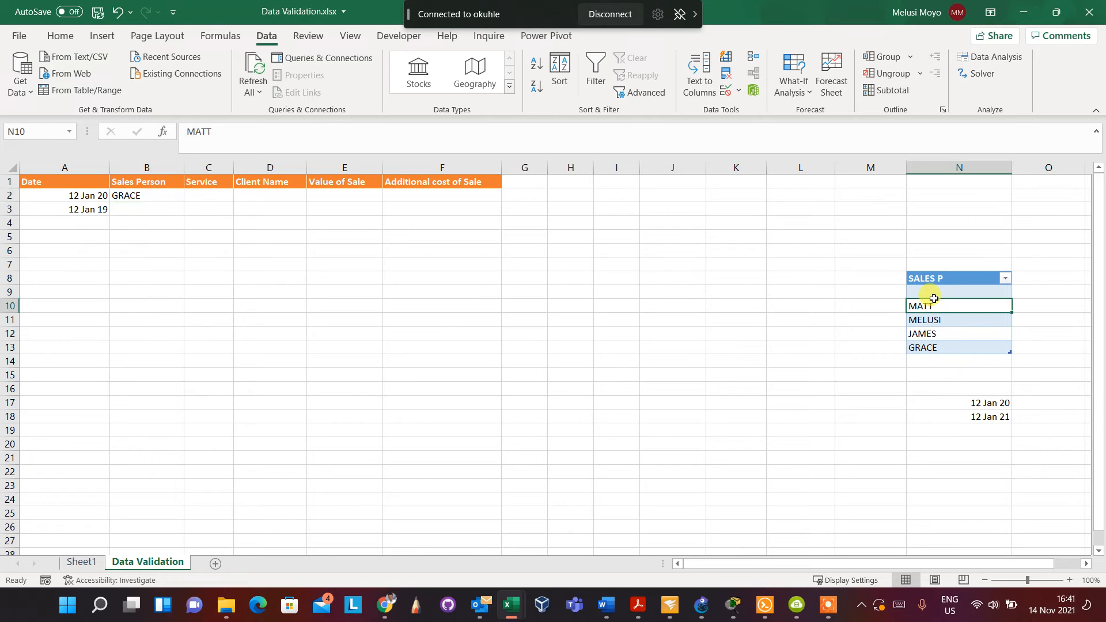
click(933, 293)
double_click(933, 293)
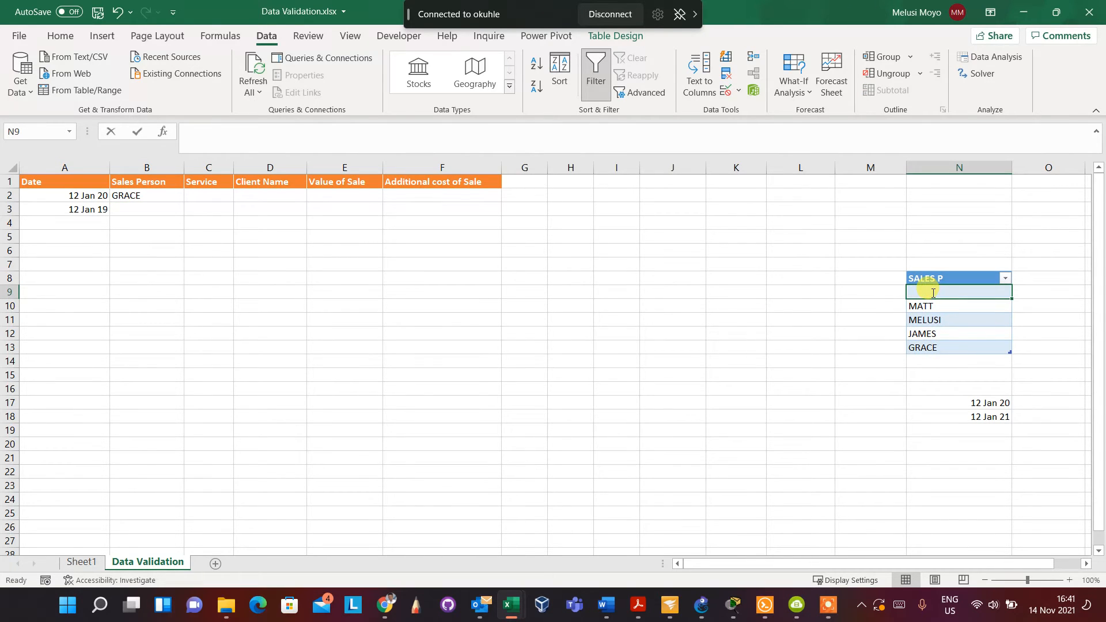
text(GRACE)
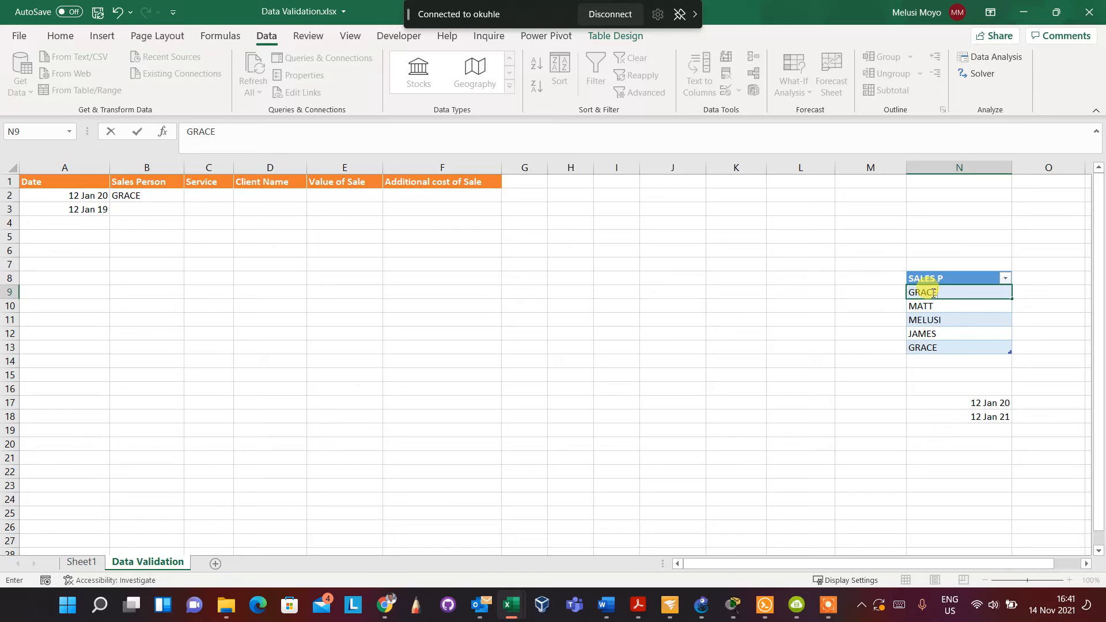
click(945, 348)
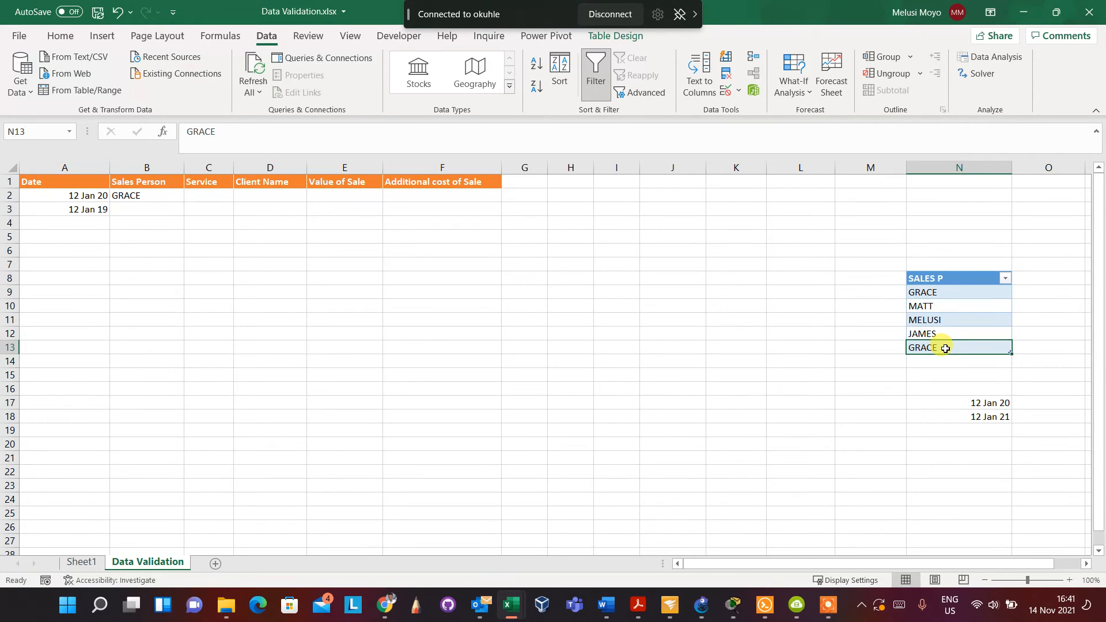
key(Delete)
click(873, 360)
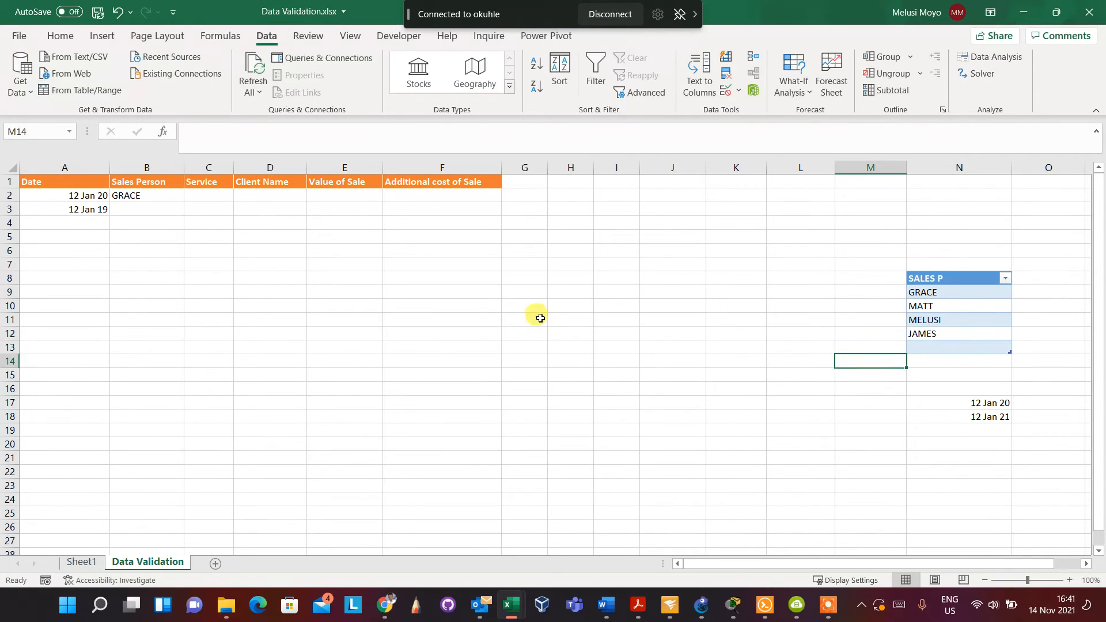
Choose the first salesperson in the updated dropdown list for cell B2.
click(149, 195)
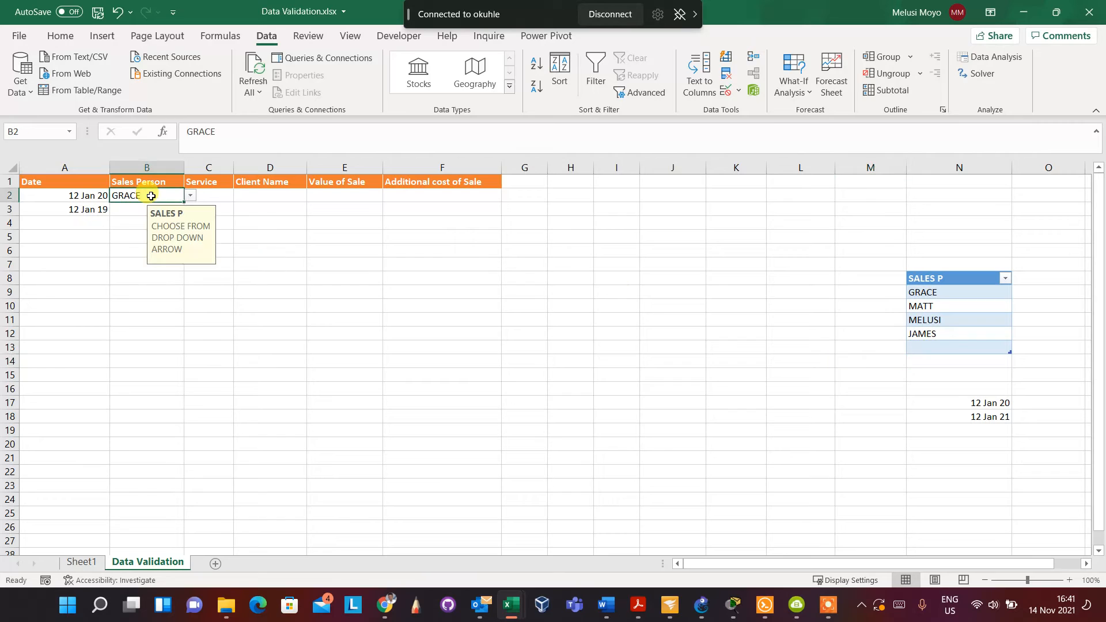
click(189, 196)
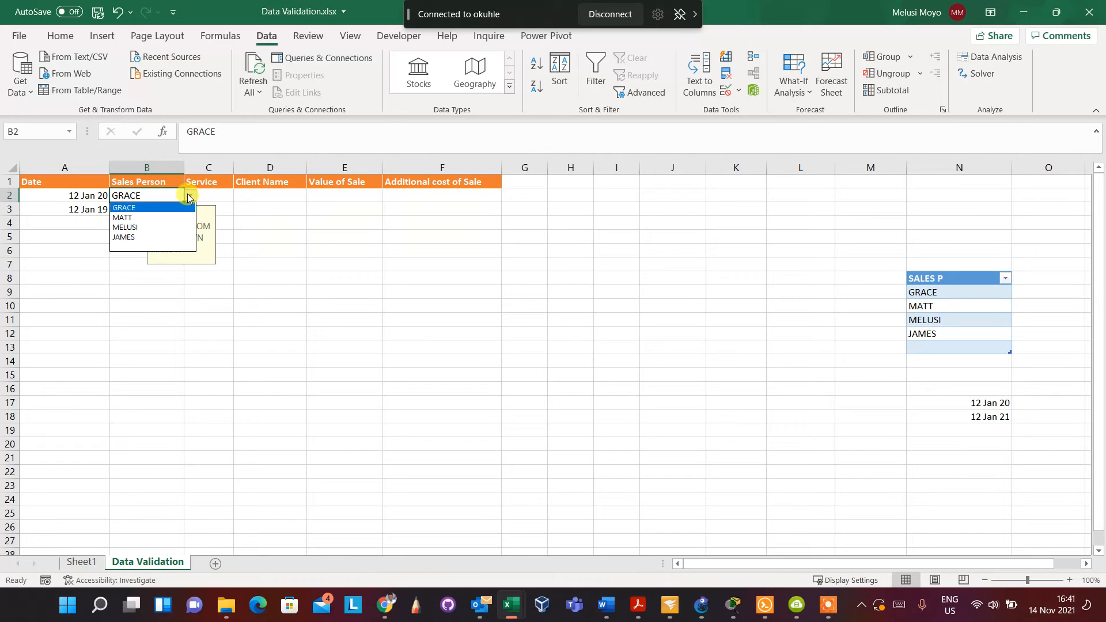
click(140, 208)
click(267, 303)
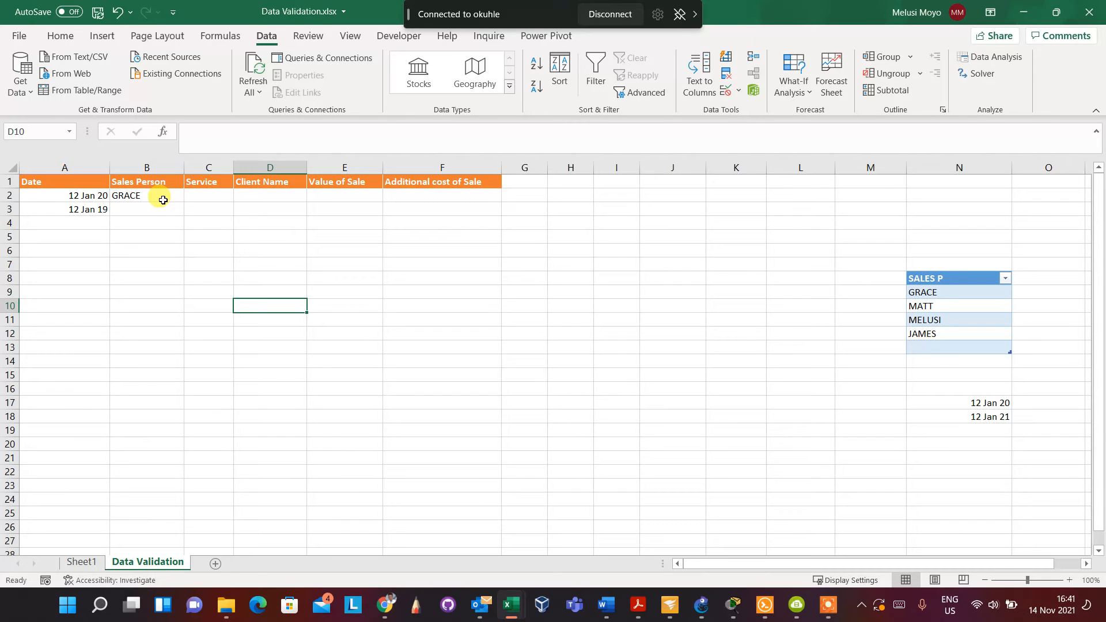
Add a data validation rule to the Service cell C2 allowing whole numbers between 1 and 10.
click(214, 196)
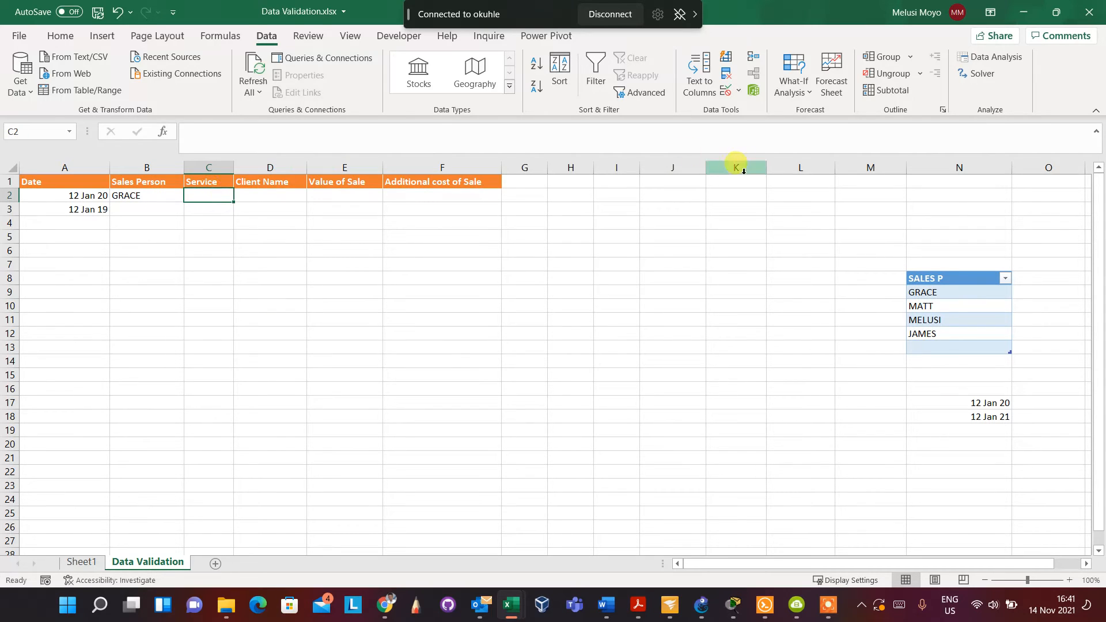
click(736, 91)
click(755, 109)
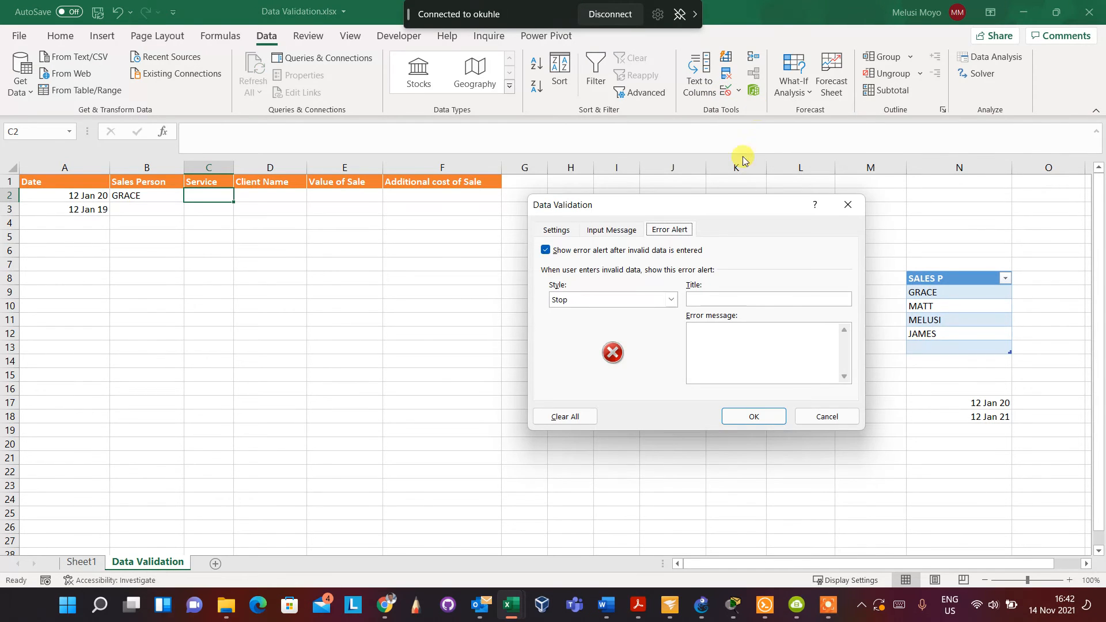
click(559, 230)
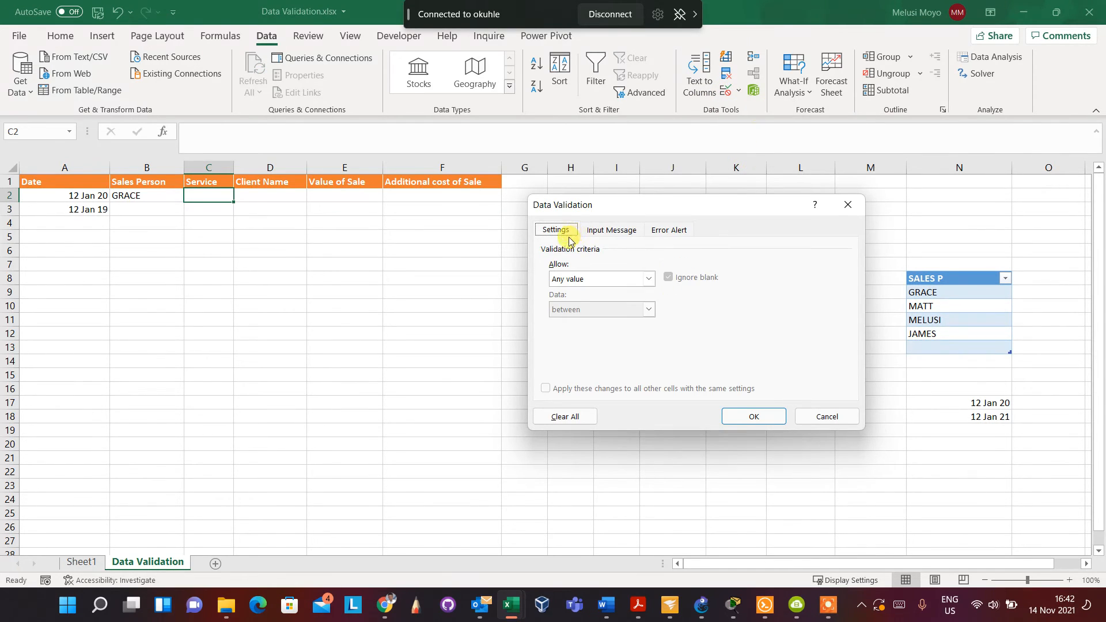
click(648, 282)
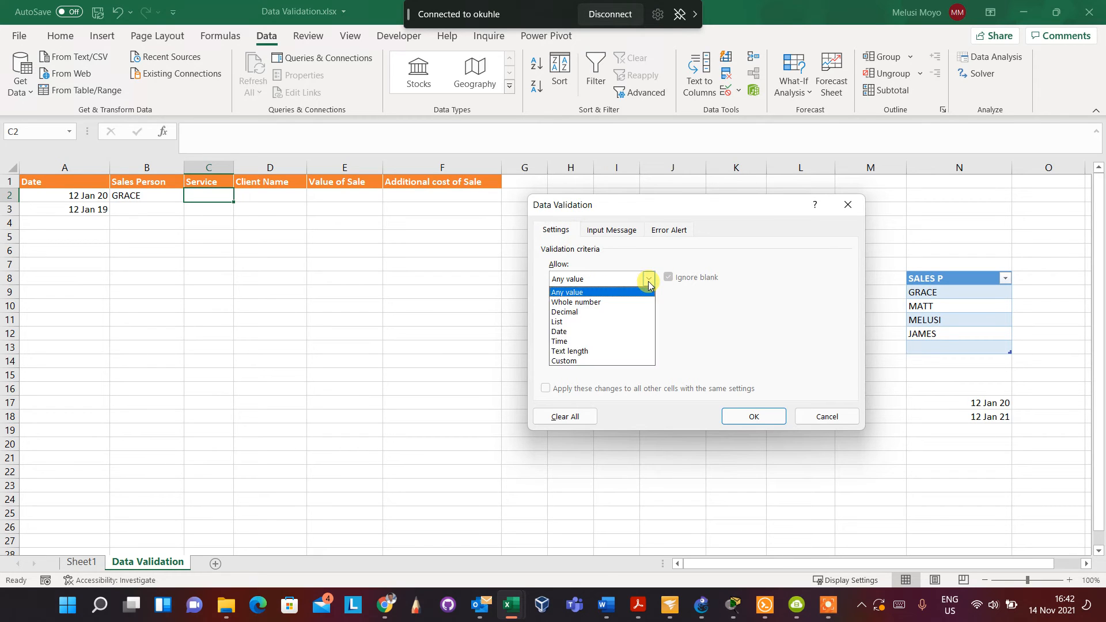
click(568, 304)
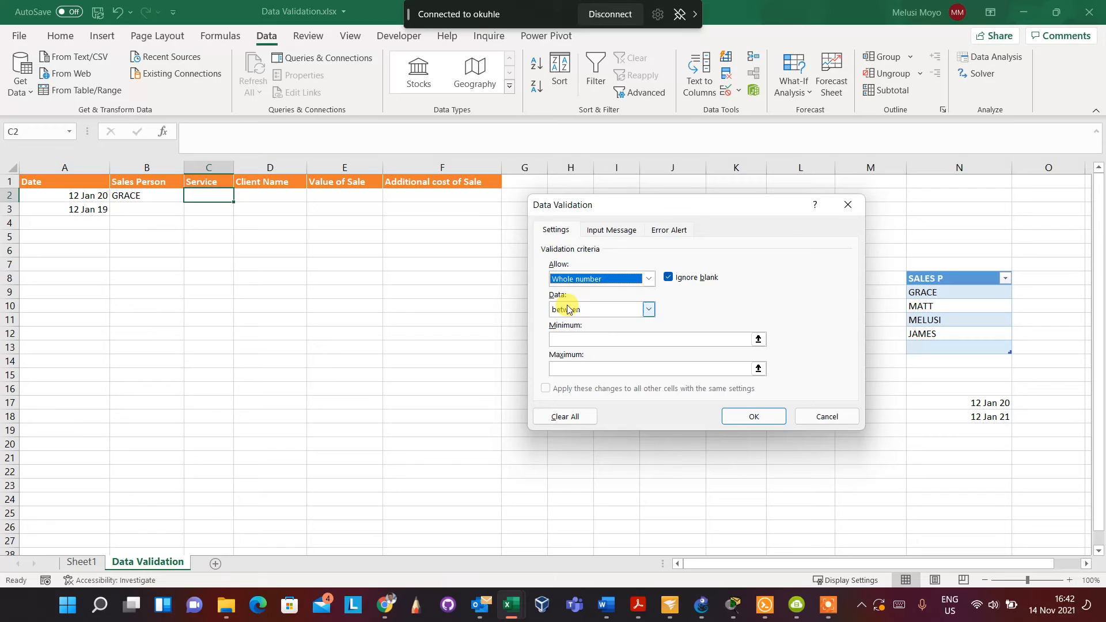
click(602, 340)
text(1)
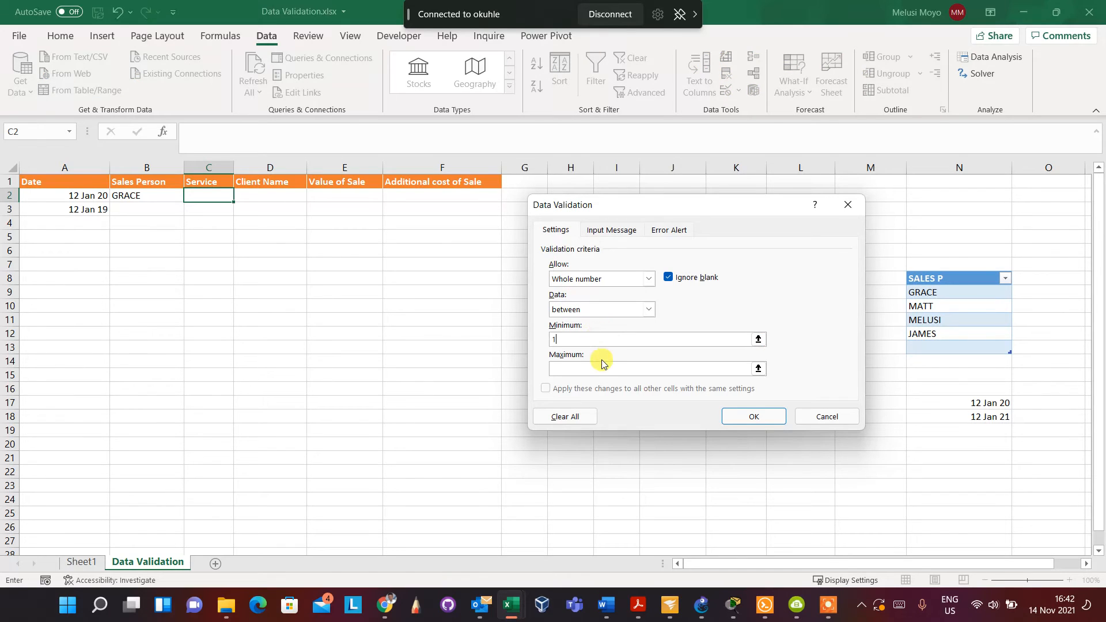
click(602, 367)
text(10)
Give C2 an input message titled "RATE" reading "FROM A SCALE OF 1 TO 10 HOWS OUR SERVICE 10 BEEN AWESOME AND 1 POOR".
click(611, 230)
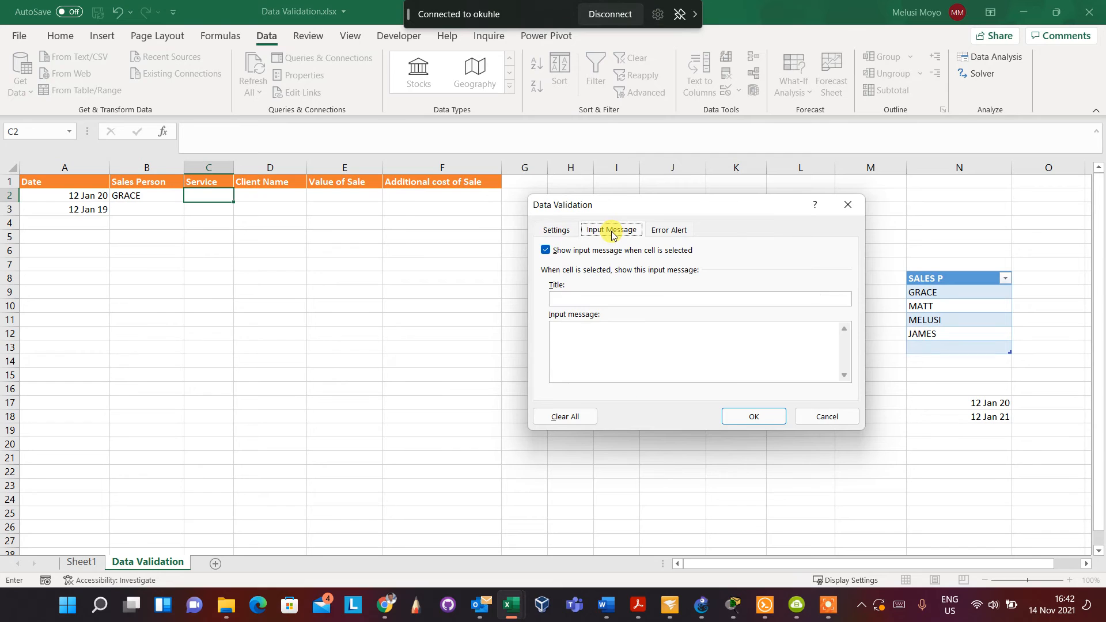
click(593, 297)
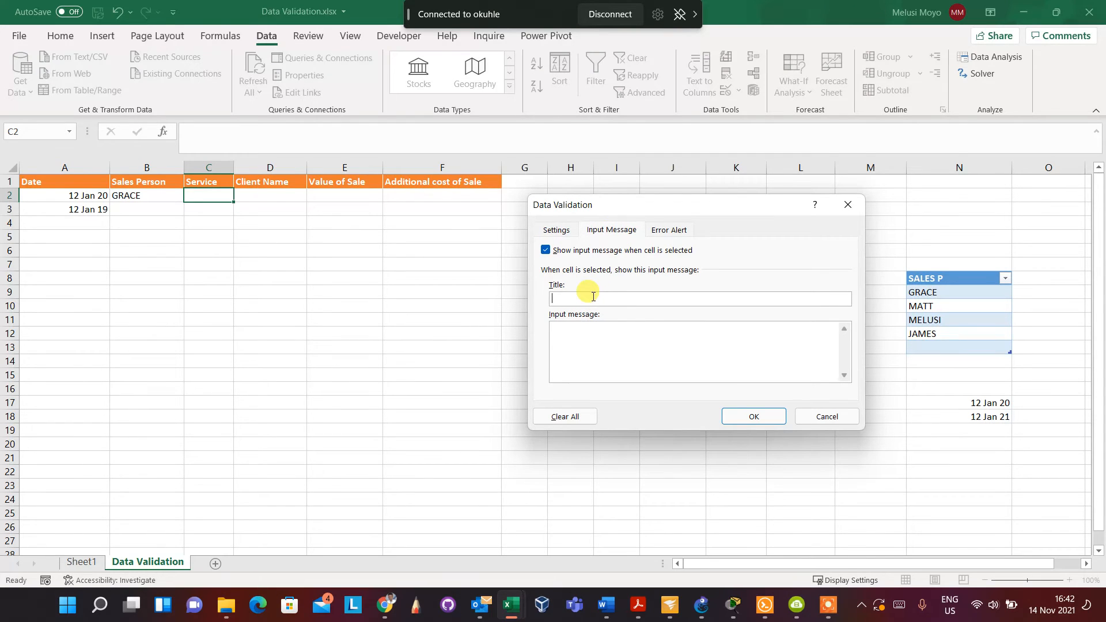
text(RATE)
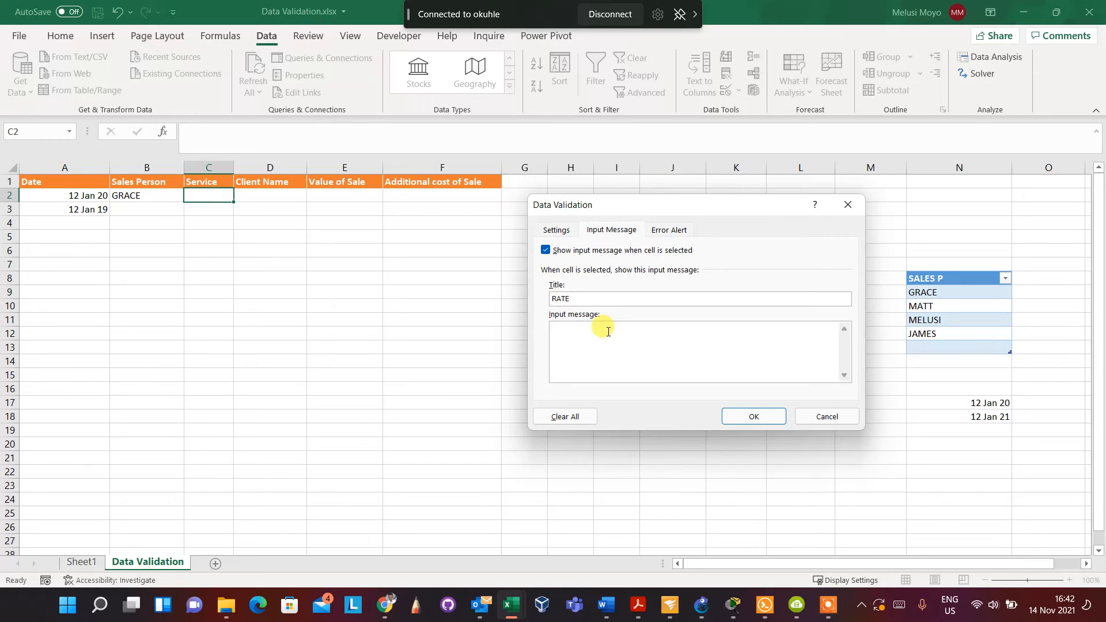
text(MA)
text(A SCALE )
text(OF 1 TO 10 HO)
text(WS OUR SERVICE 1)
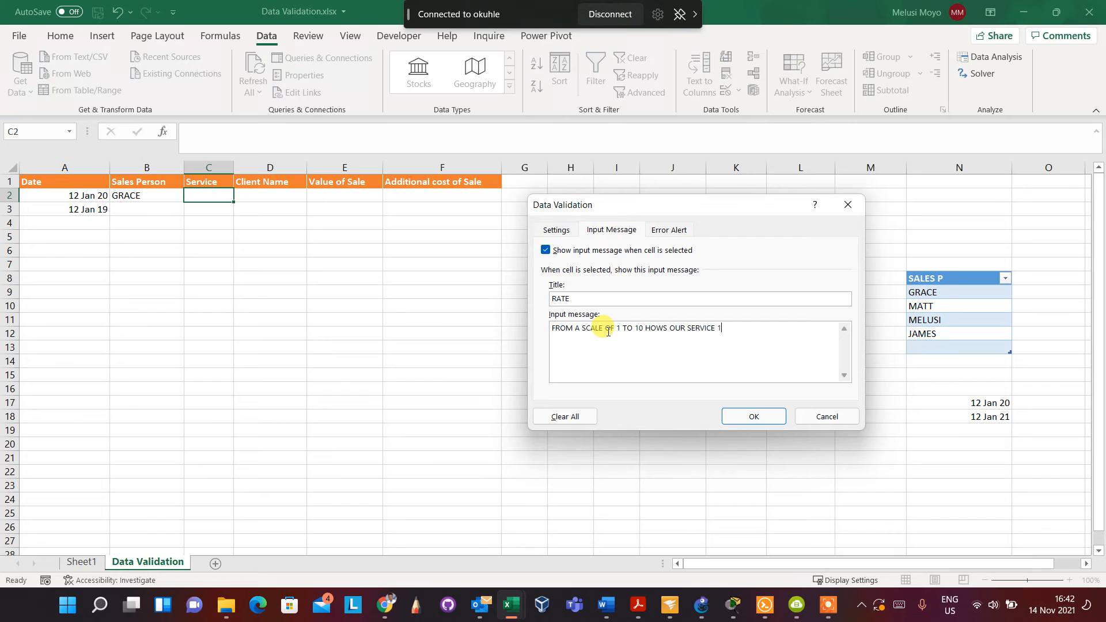
text(EEN AWESOME AND 1 POOR)
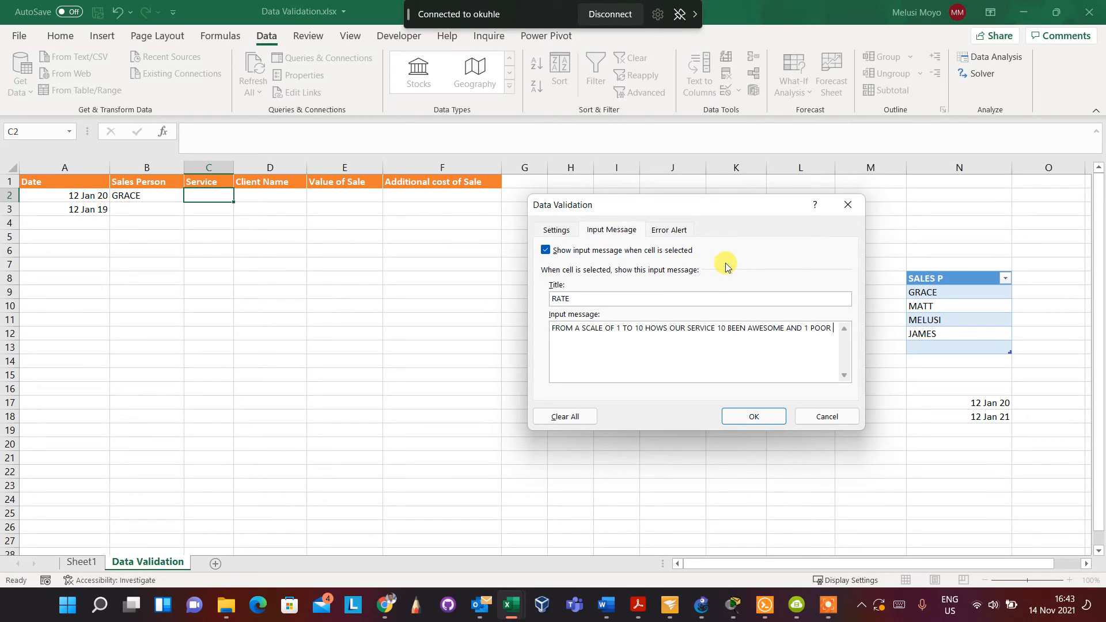
Give C2 a Stop error alert titled "RATE" with the message "FROM SACLE OF 1 TO 10" and apply the validation.
click(671, 230)
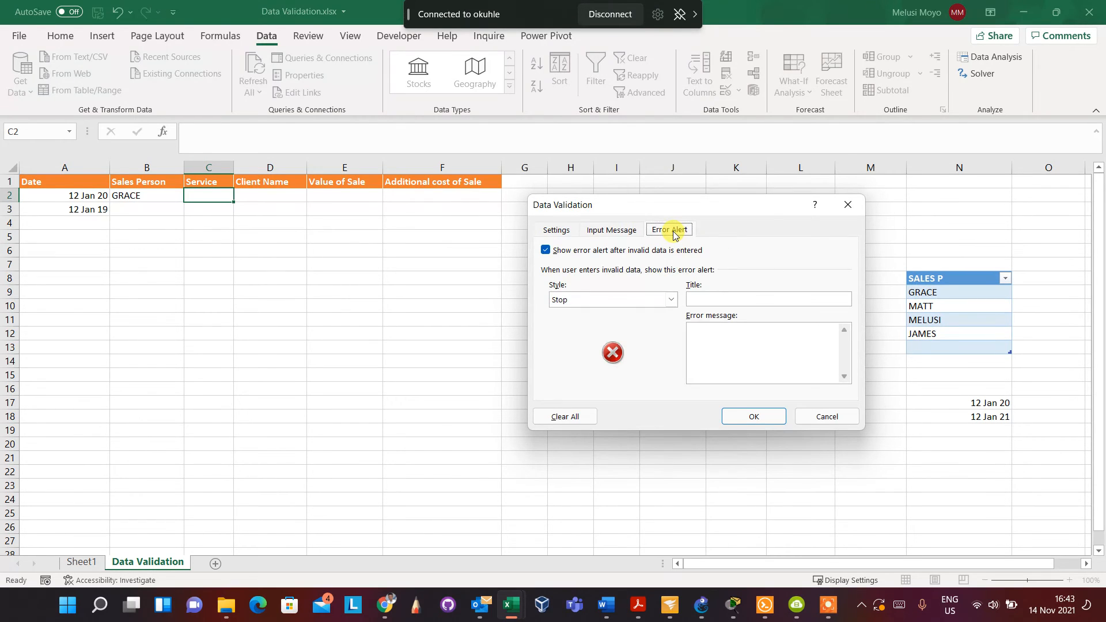
click(725, 294)
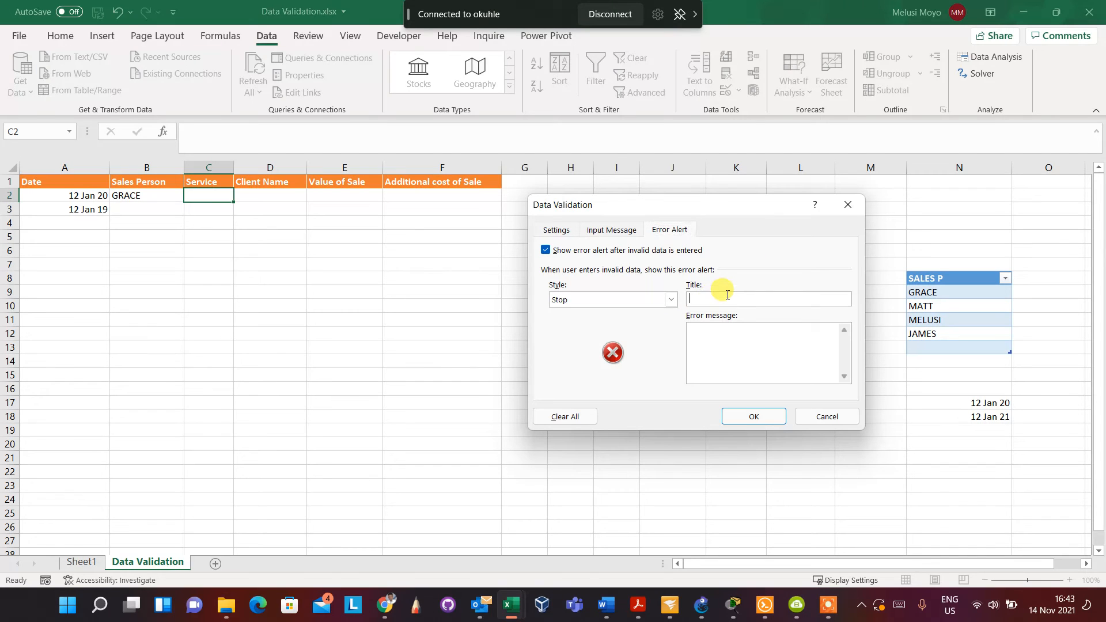
text(RATE)
click(767, 330)
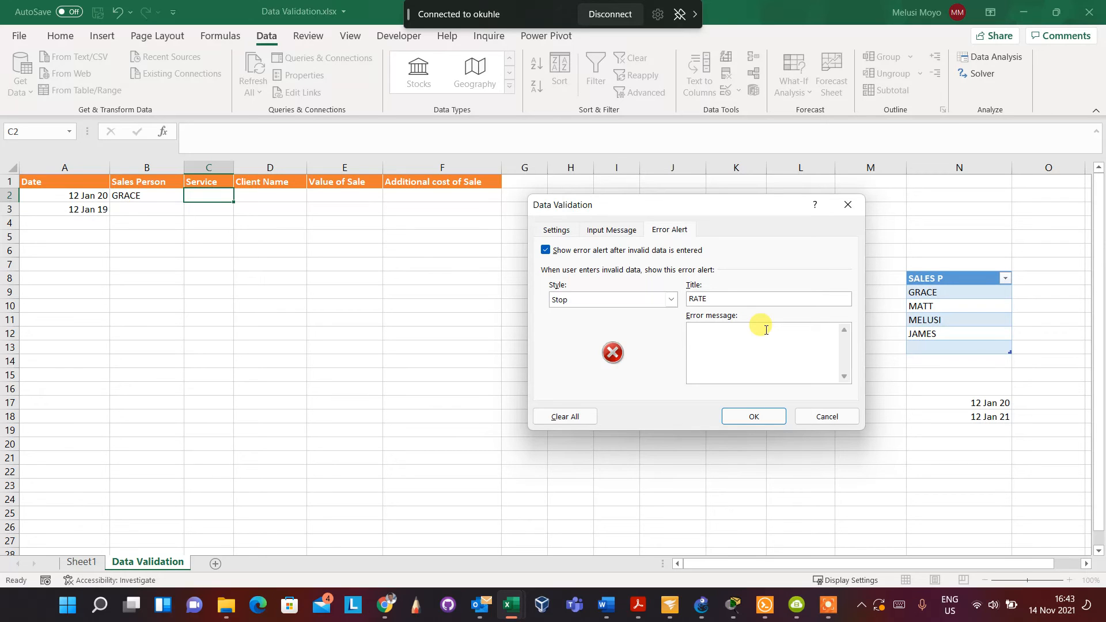
text(FROM SACLE OF 1 TO 10)
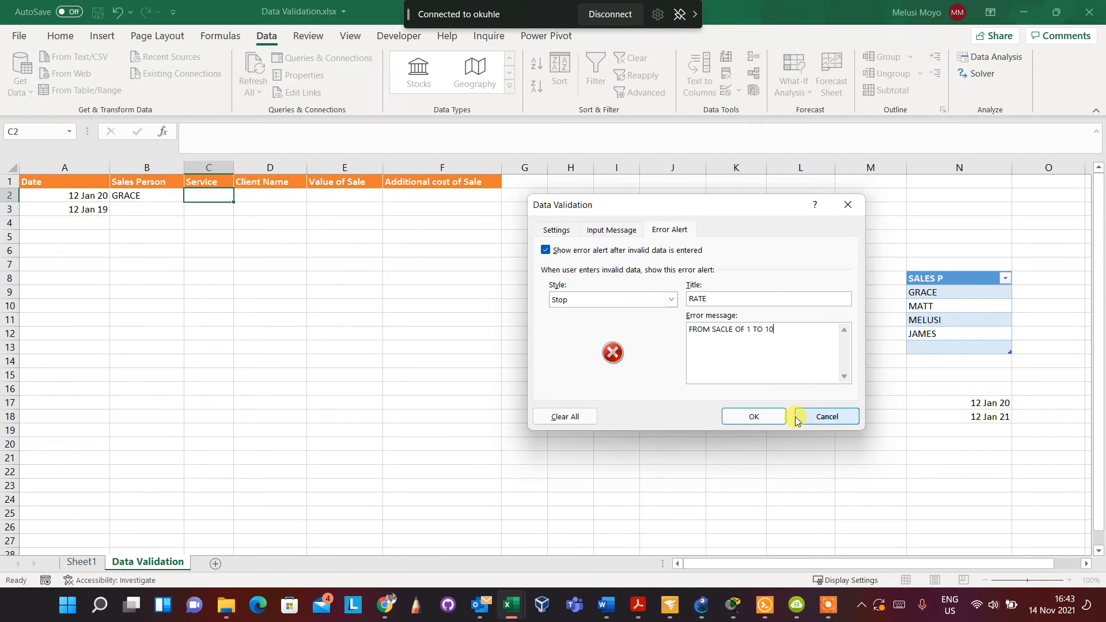
click(754, 416)
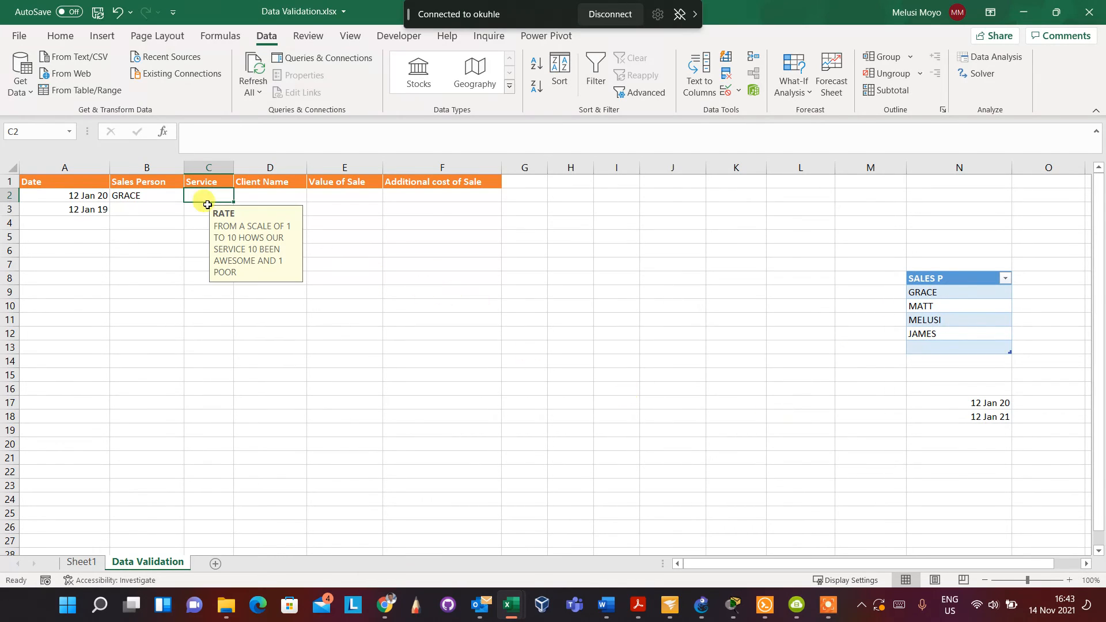
Try to enter 20 in cell C2 to test the rating rule, and choose to retry the entry.
click(334, 224)
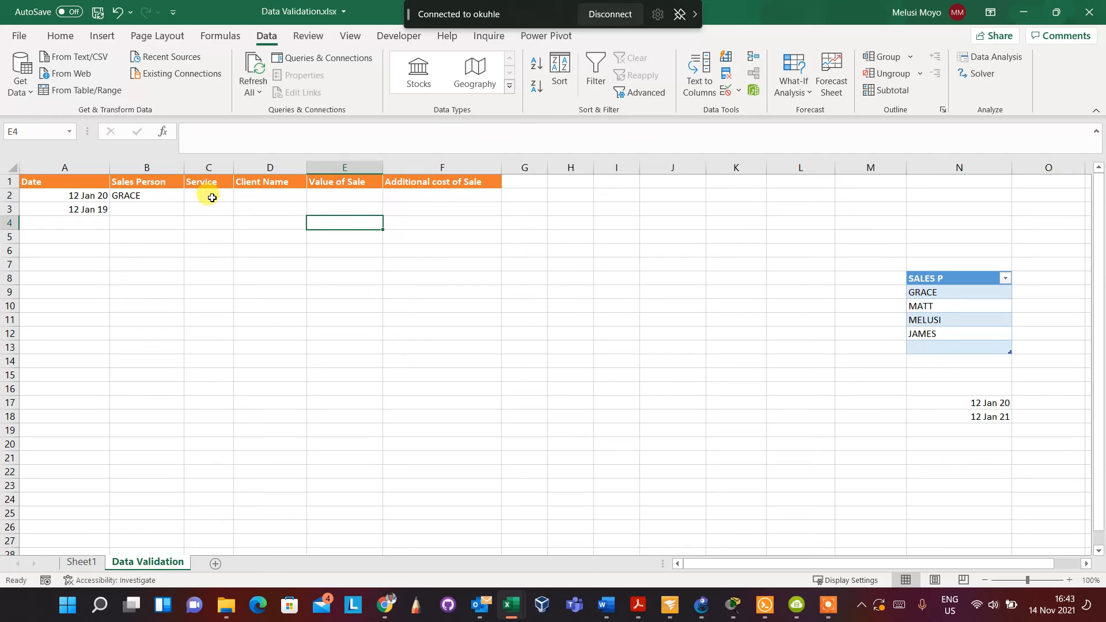
click(208, 194)
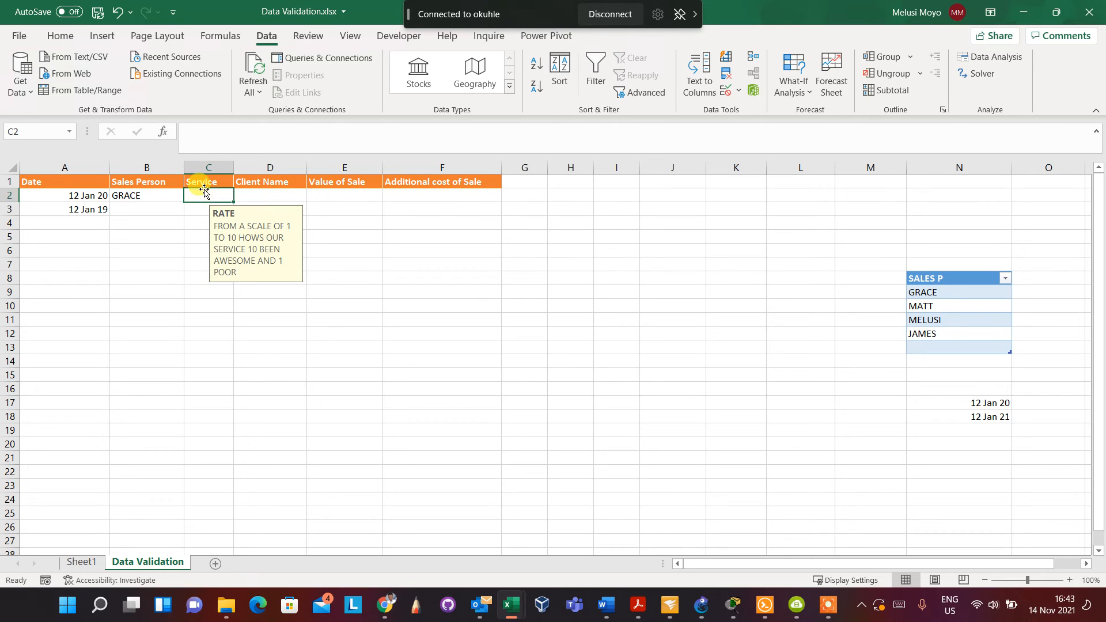
text(20)
key(Return)
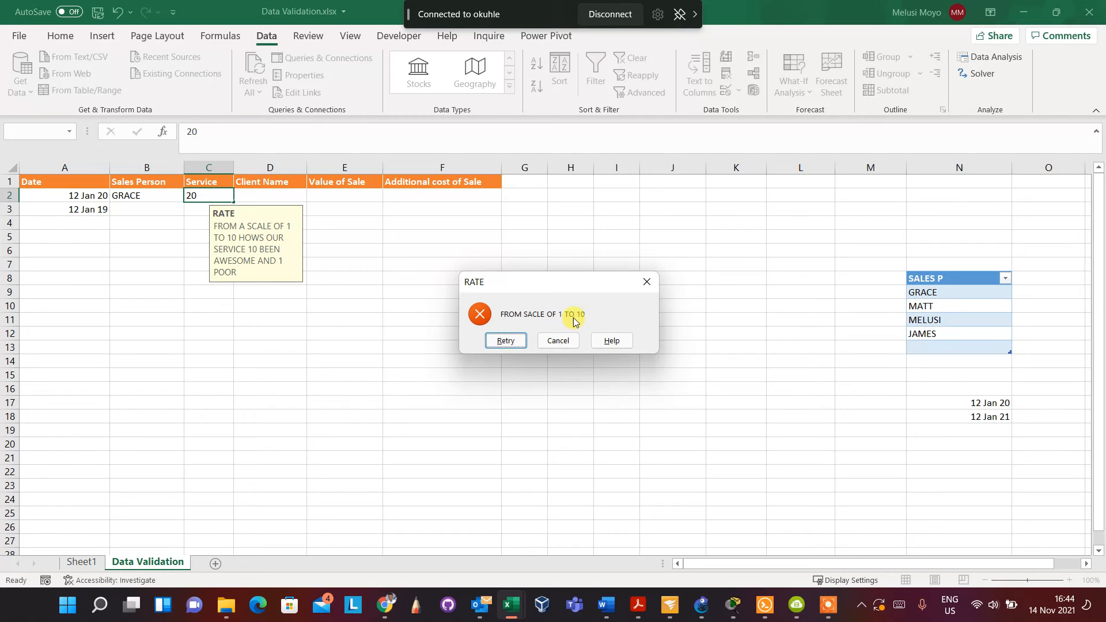
click(505, 340)
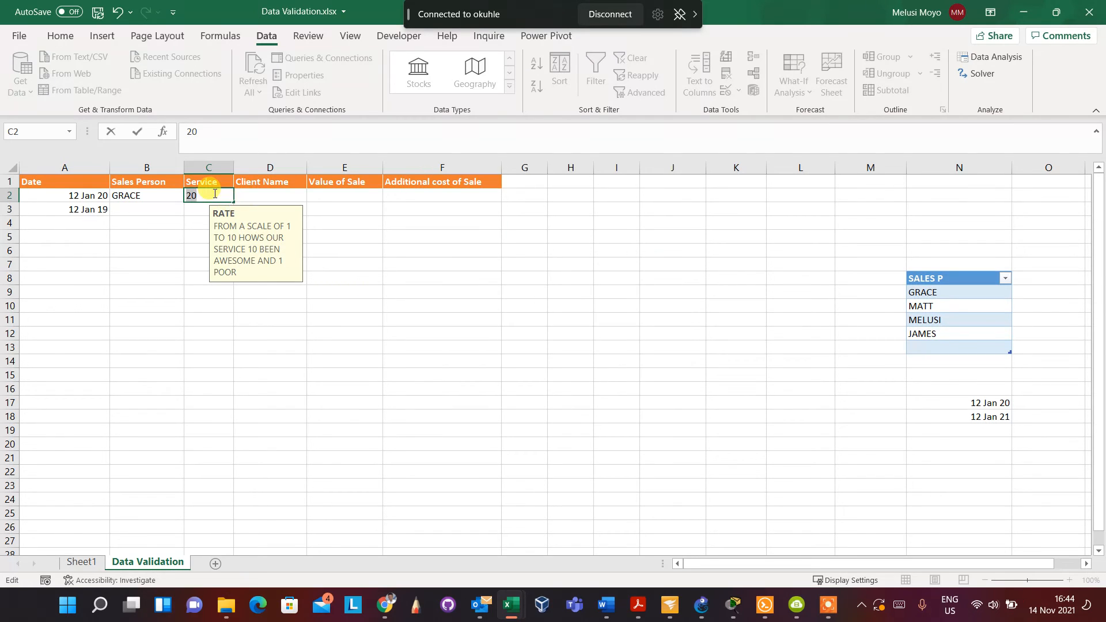
Enter 10 as the service rating in cell C2.
key(BackSpace)
text(10)
key(Return)
Open the data validation settings for the Client Name cell D2 and allow any value.
click(266, 196)
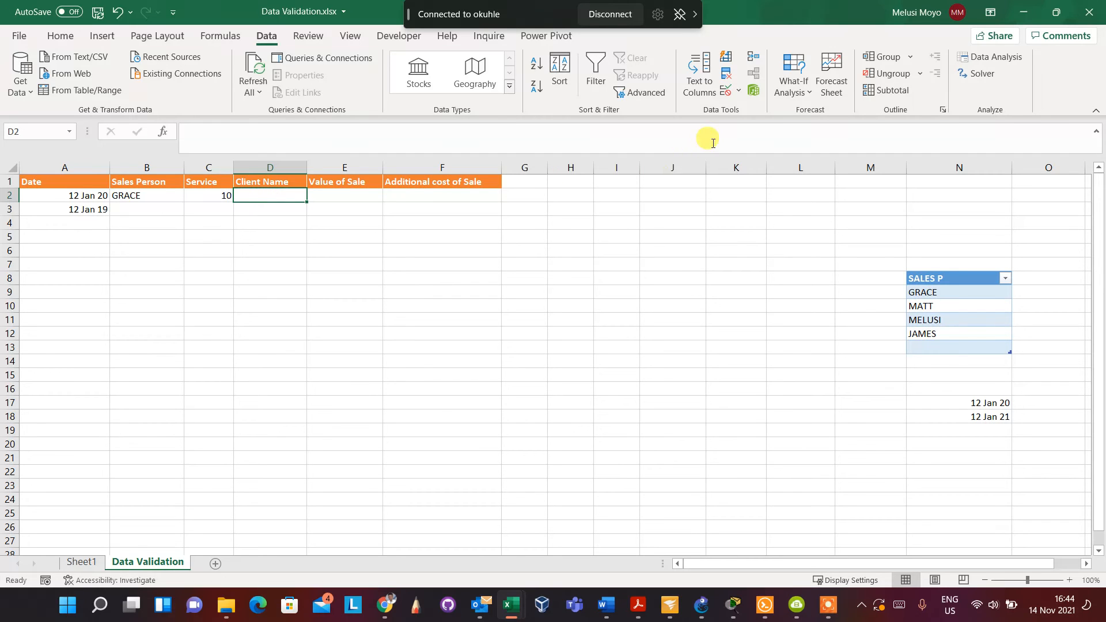
click(739, 92)
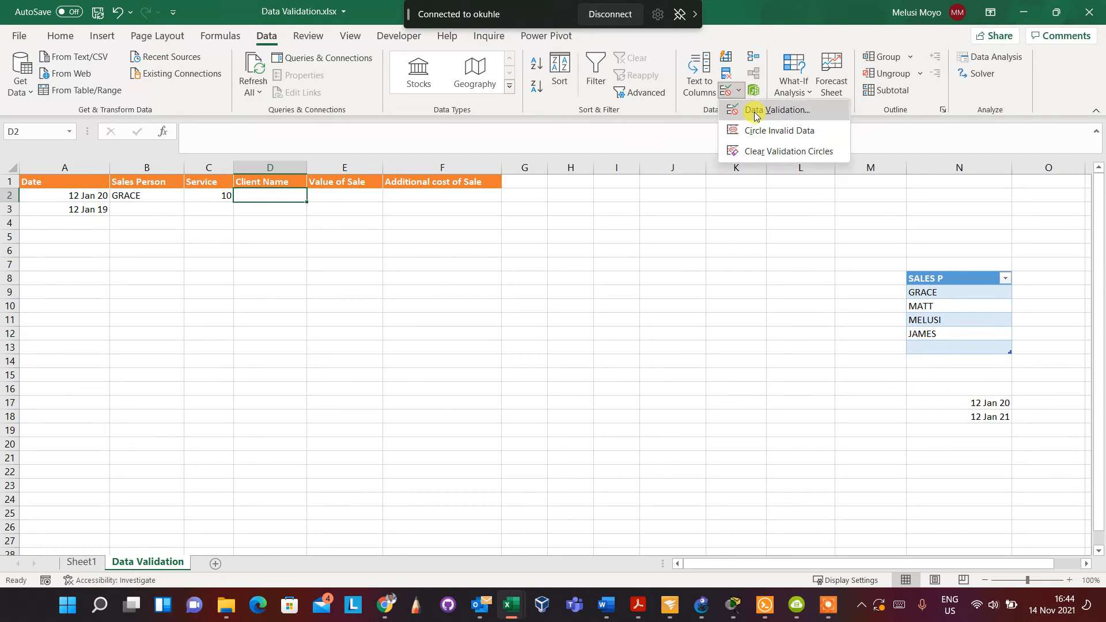
click(751, 111)
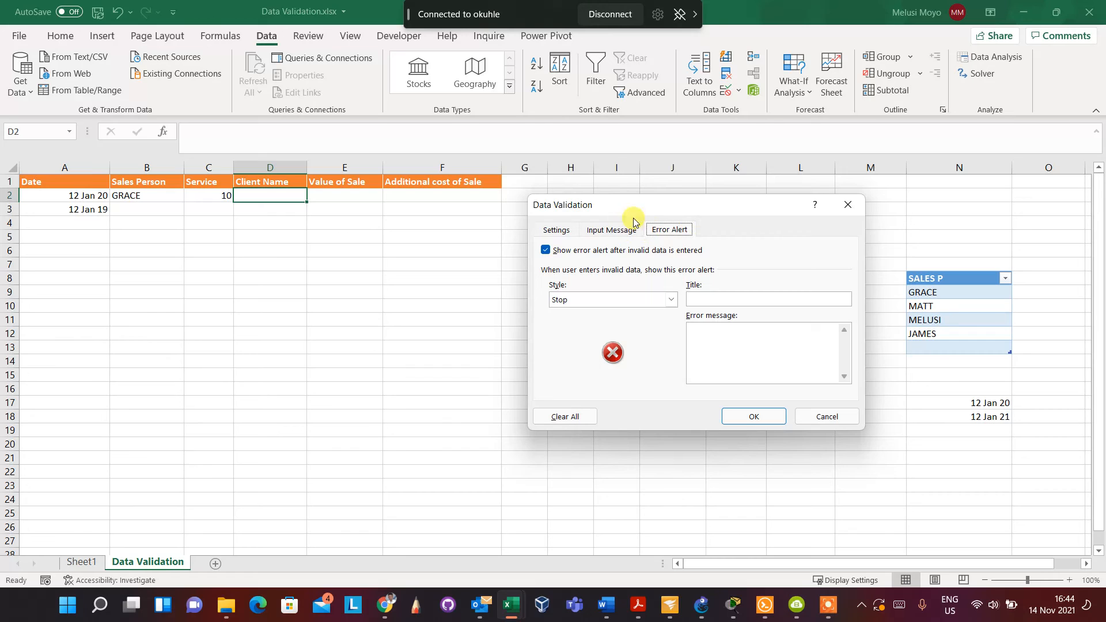
click(559, 230)
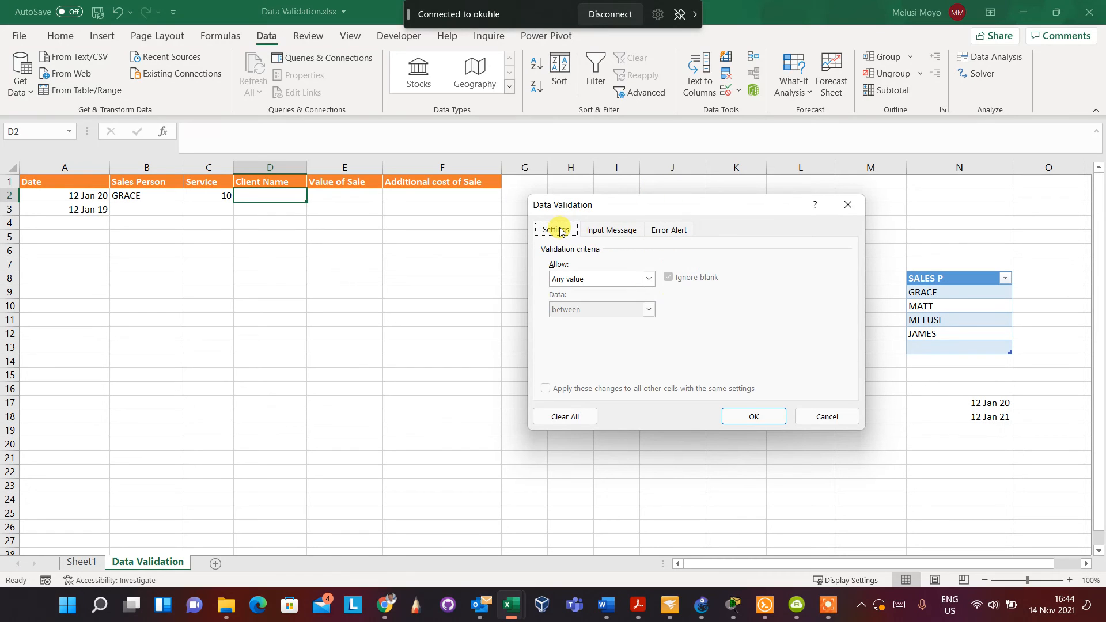
click(648, 279)
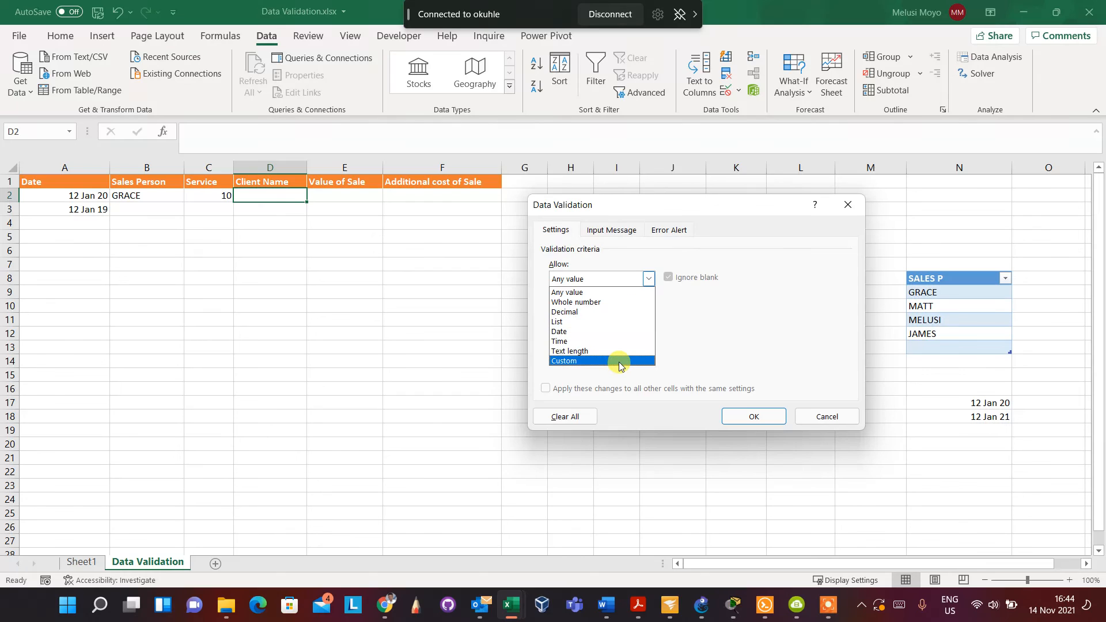
click(611, 292)
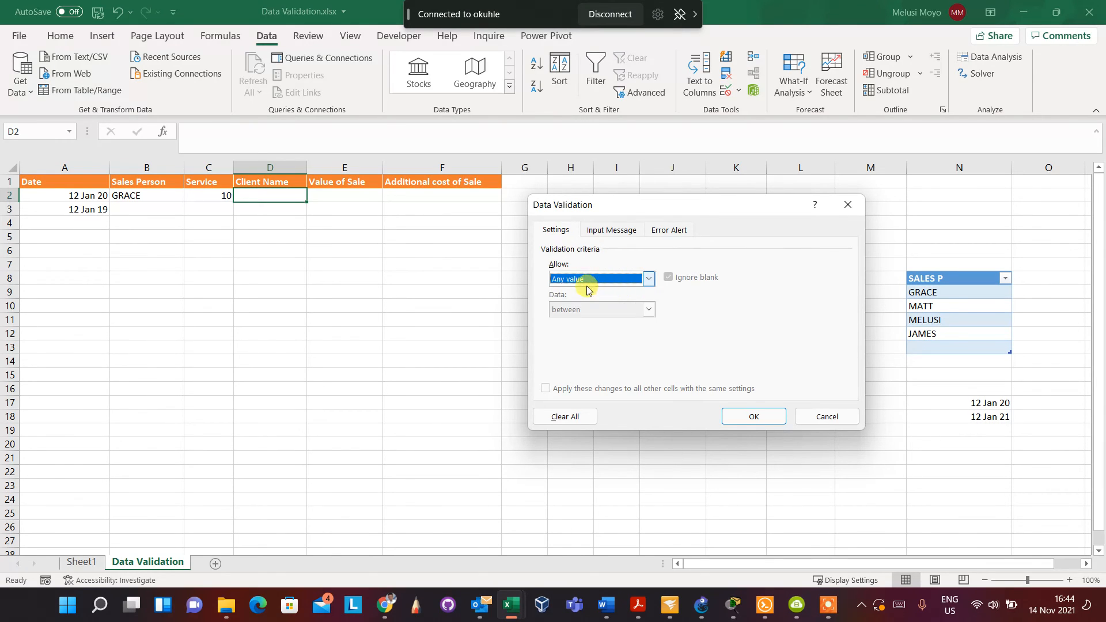
click(646, 283)
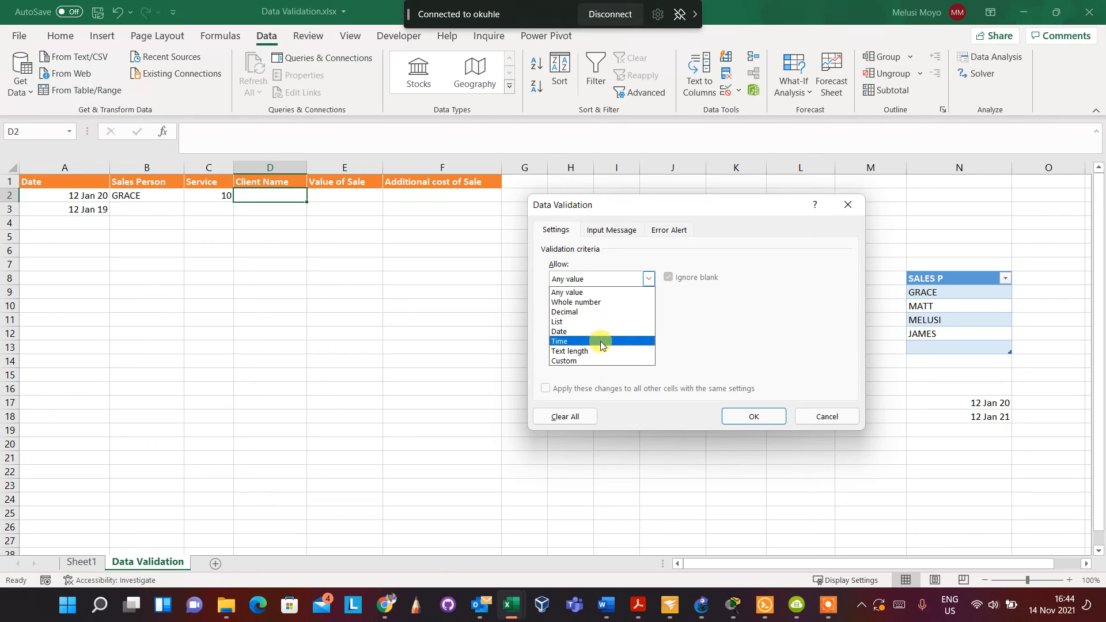
click(596, 360)
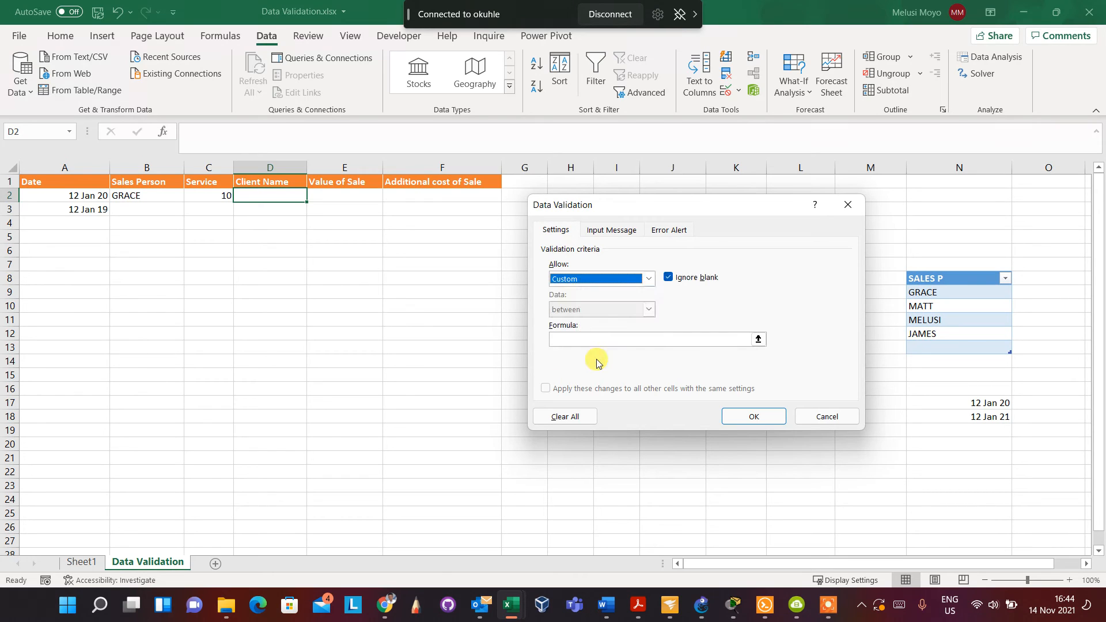
click(649, 278)
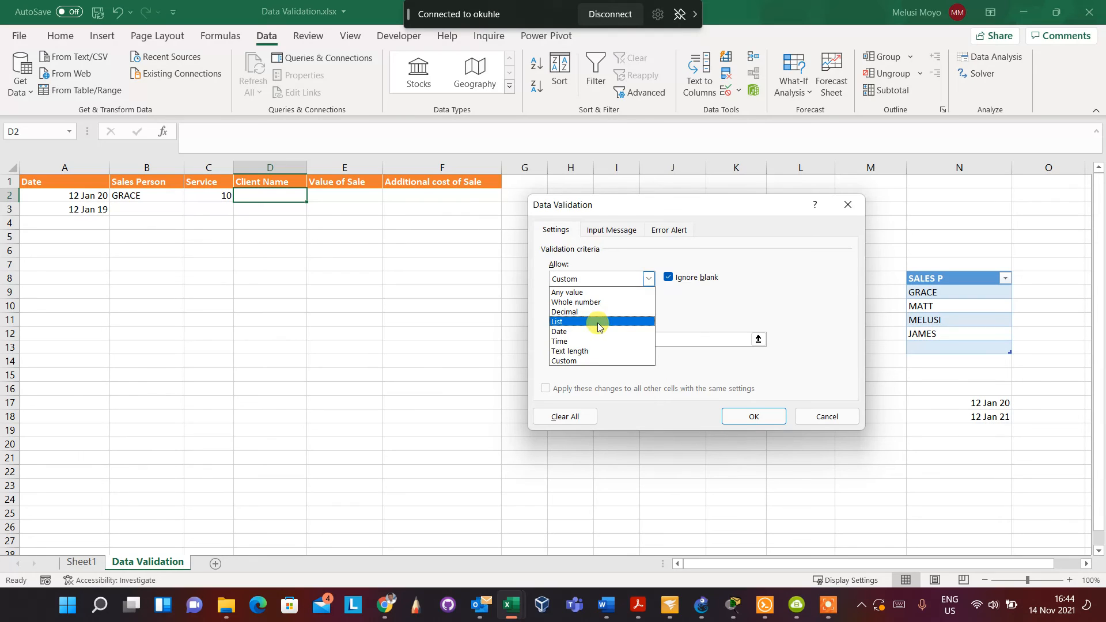
Give D2 an input message titled "Be consistent" with the text "please be consintent with client names.".
click(612, 230)
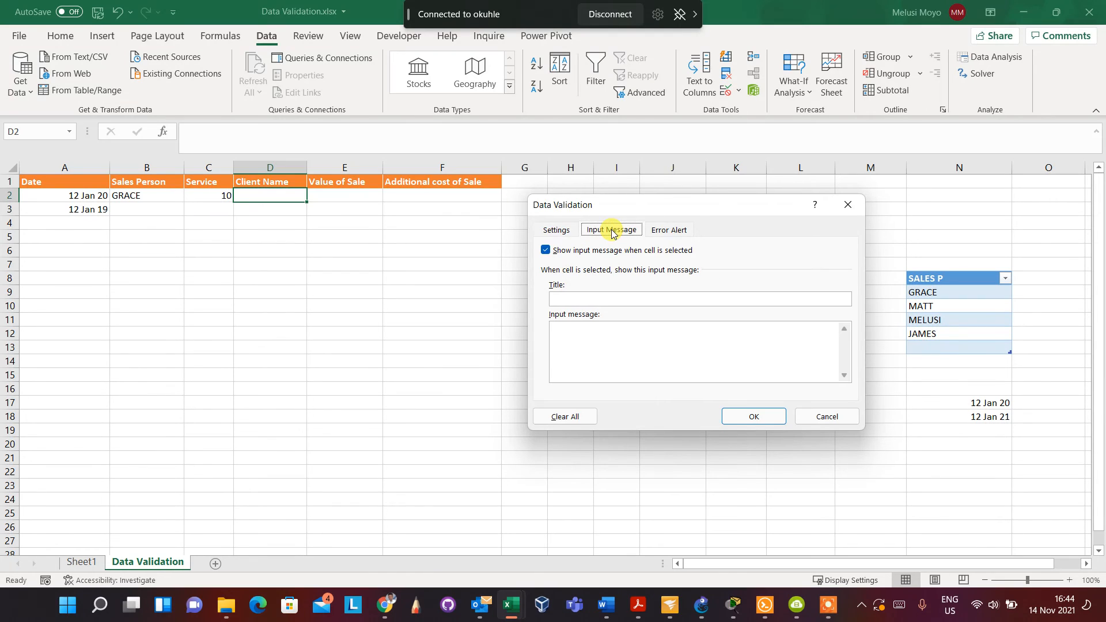
click(589, 300)
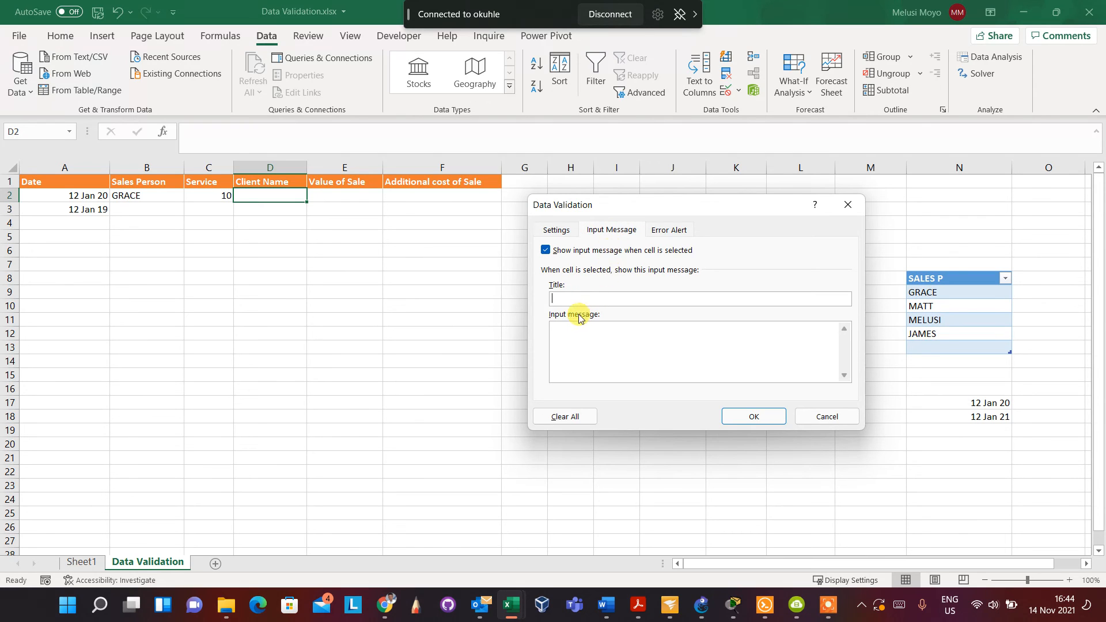
click(555, 230)
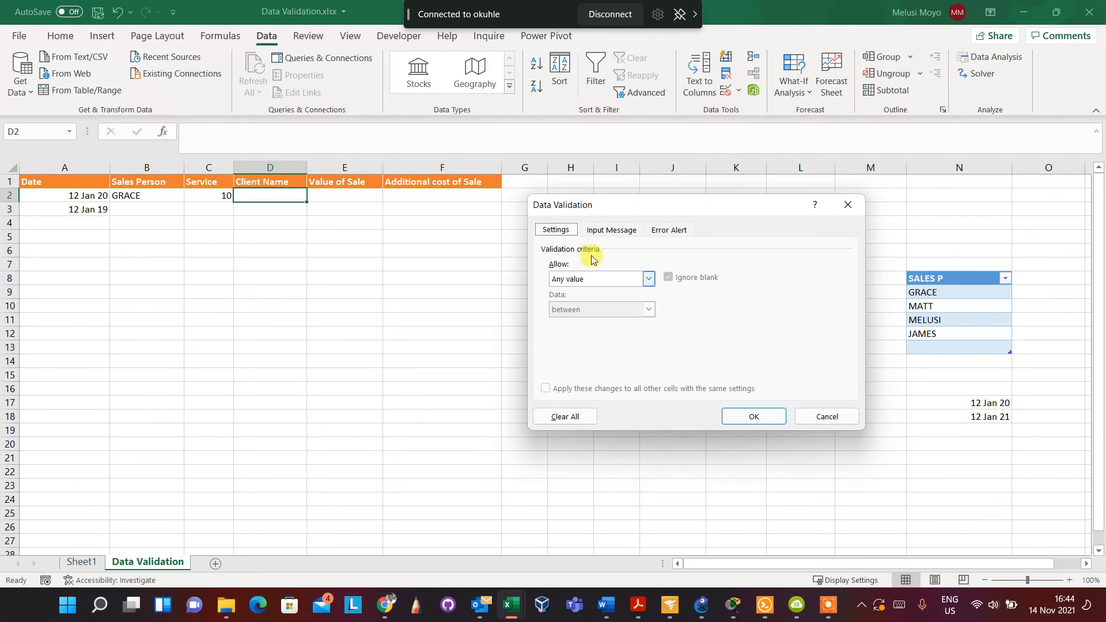
click(611, 230)
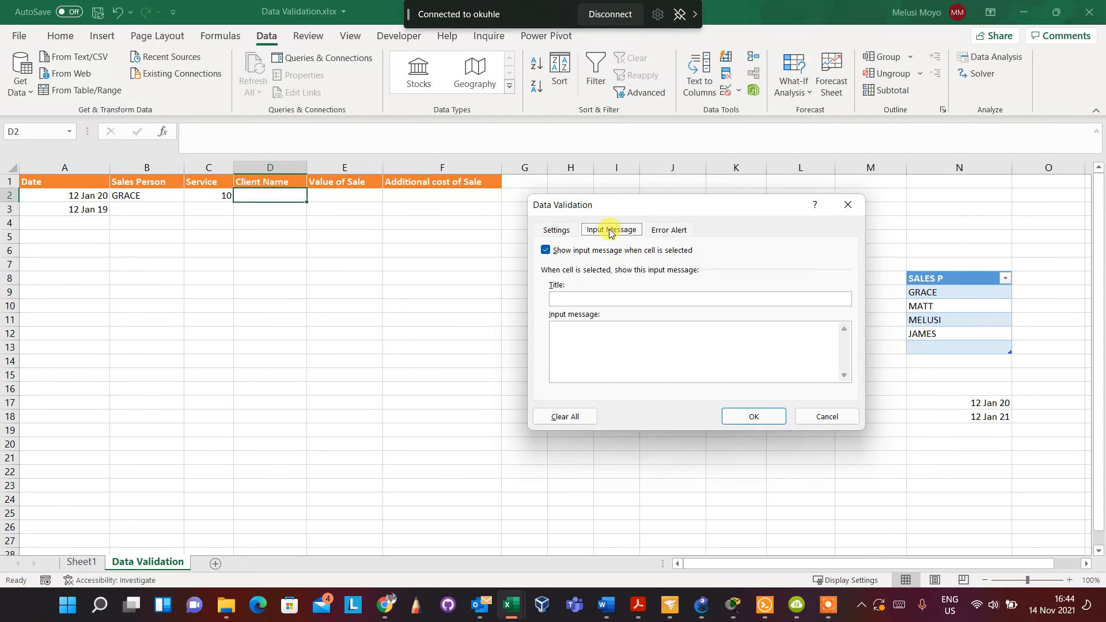
click(605, 297)
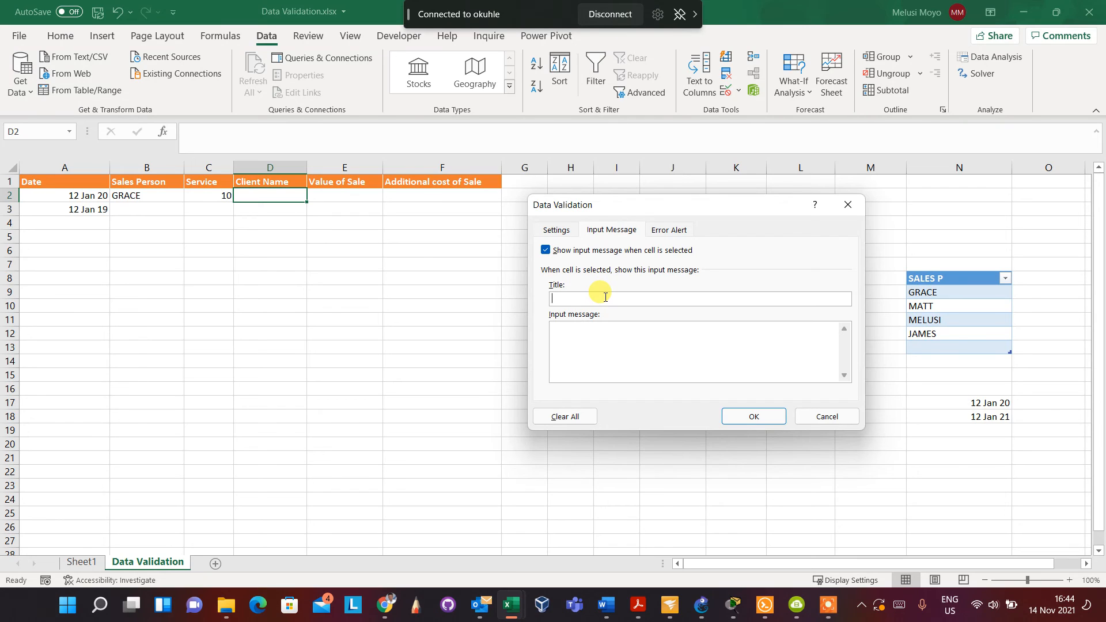
text(Be consistent)
click(619, 329)
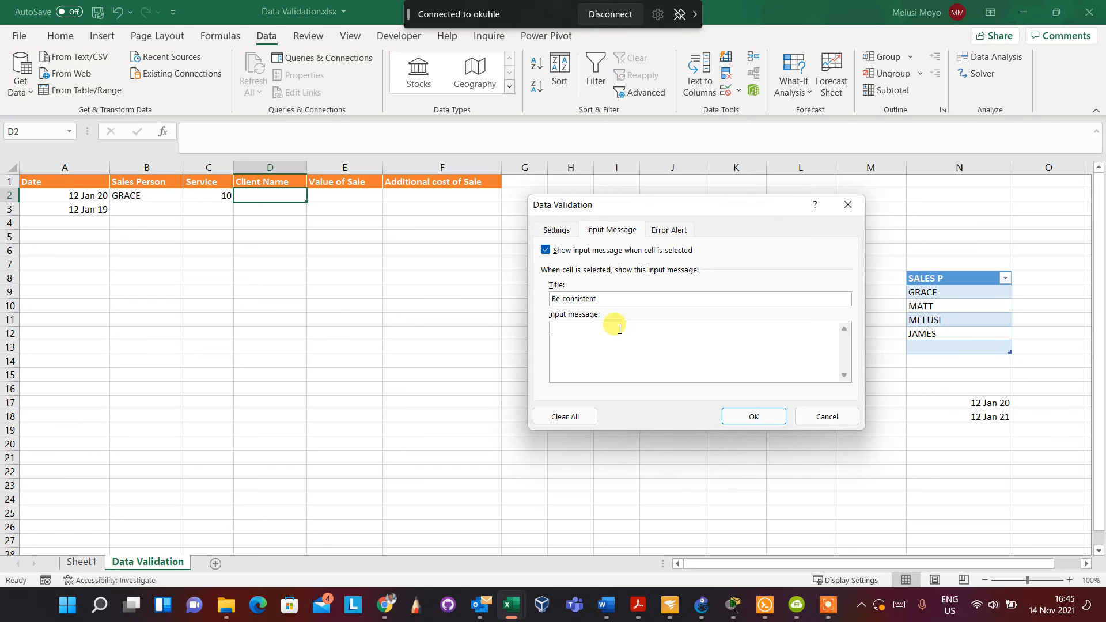
text(please be consintent with client names .)
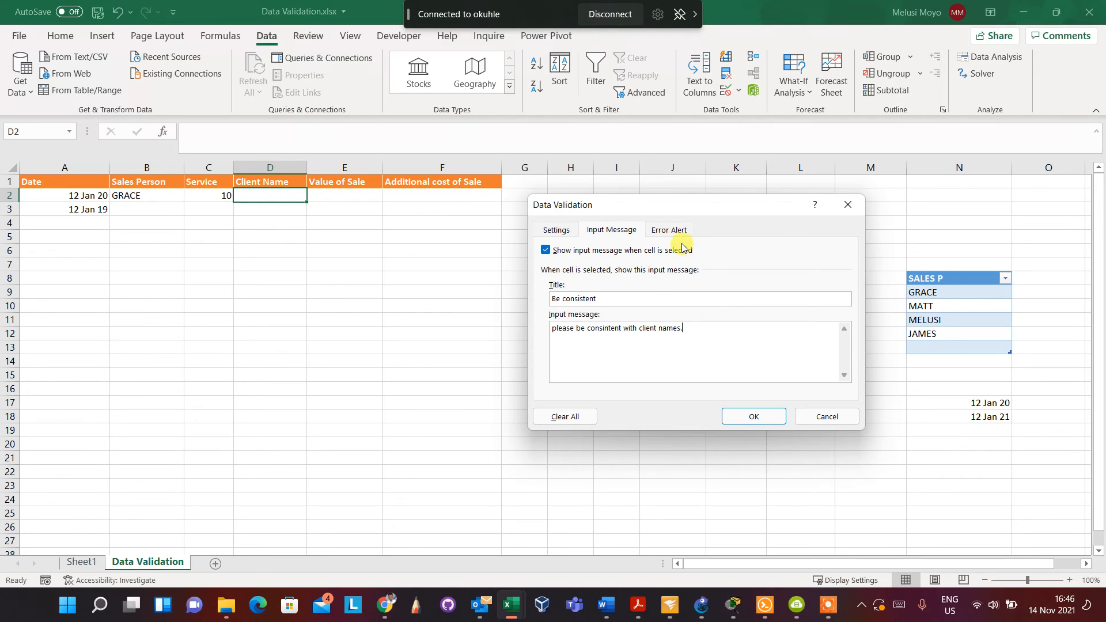
click(559, 231)
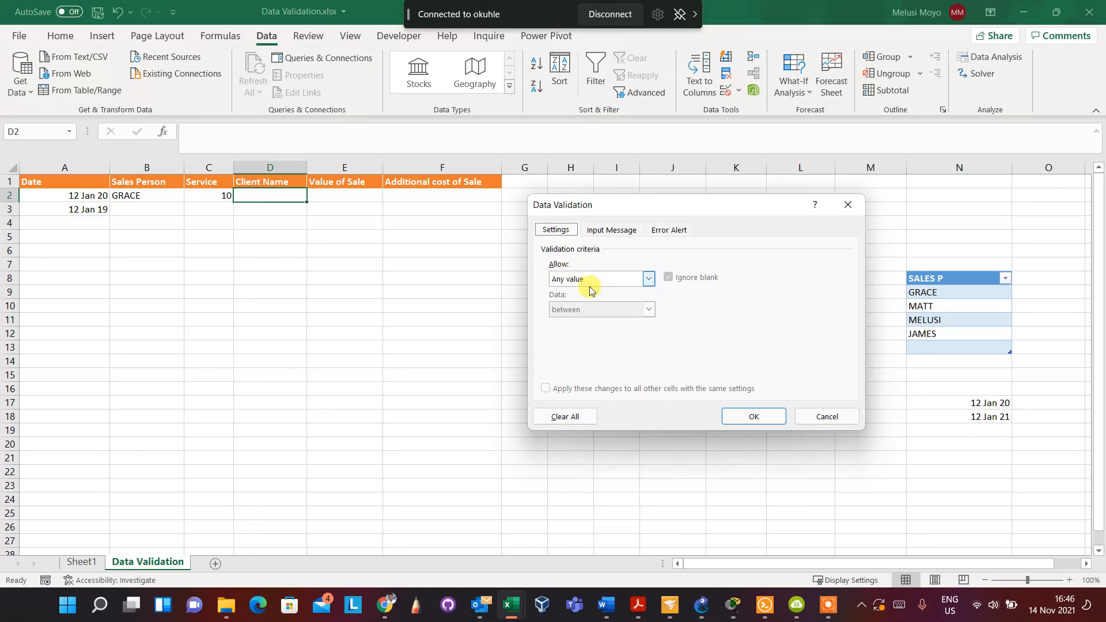
click(612, 230)
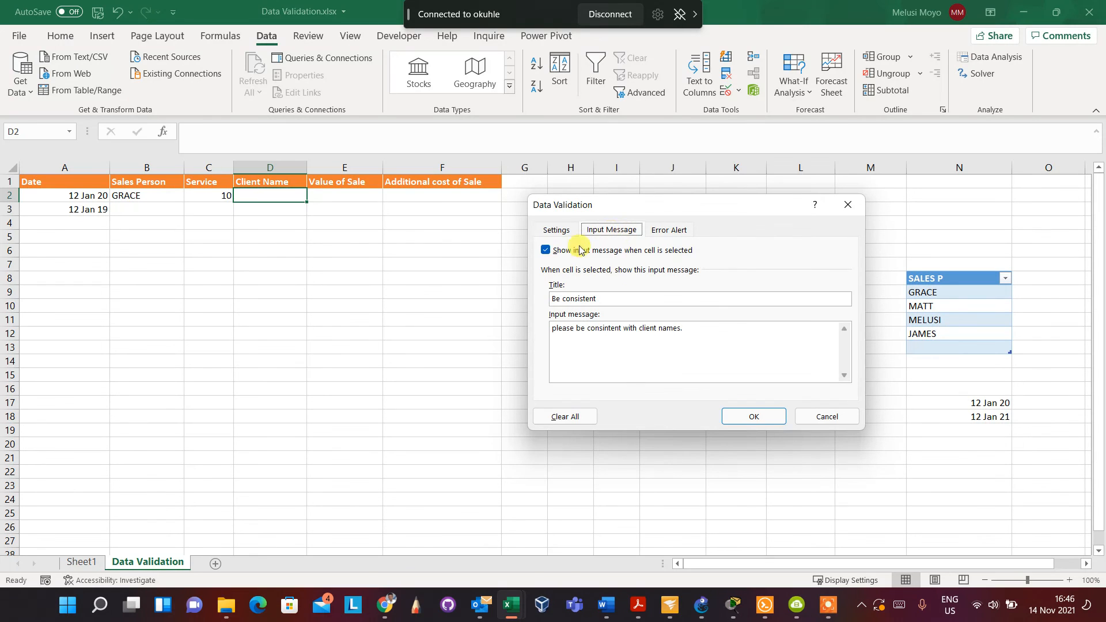
click(554, 232)
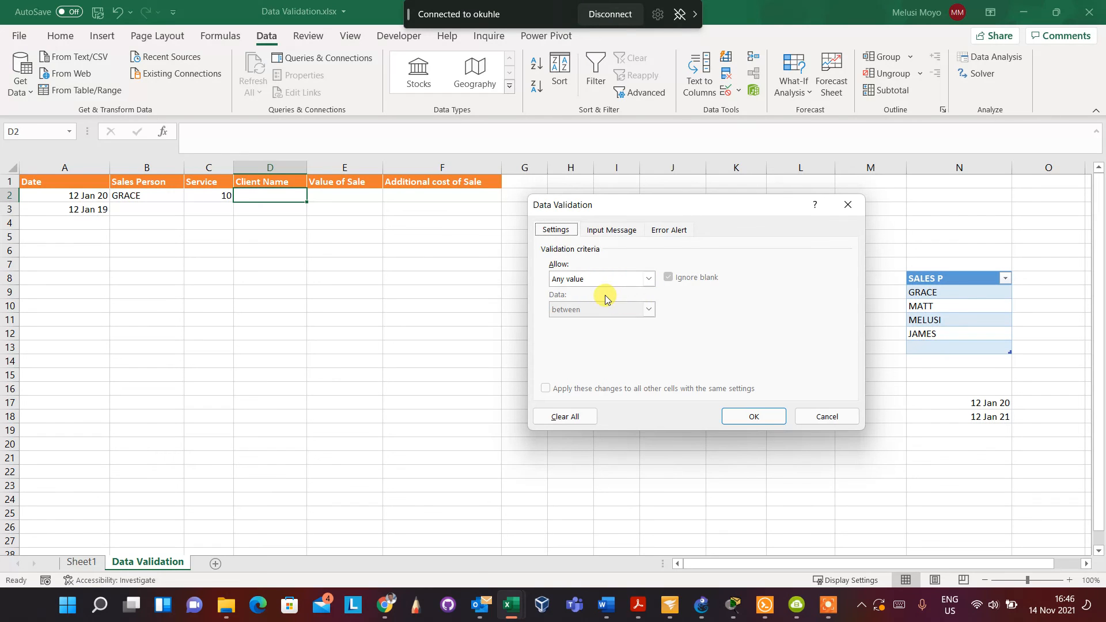
click(648, 280)
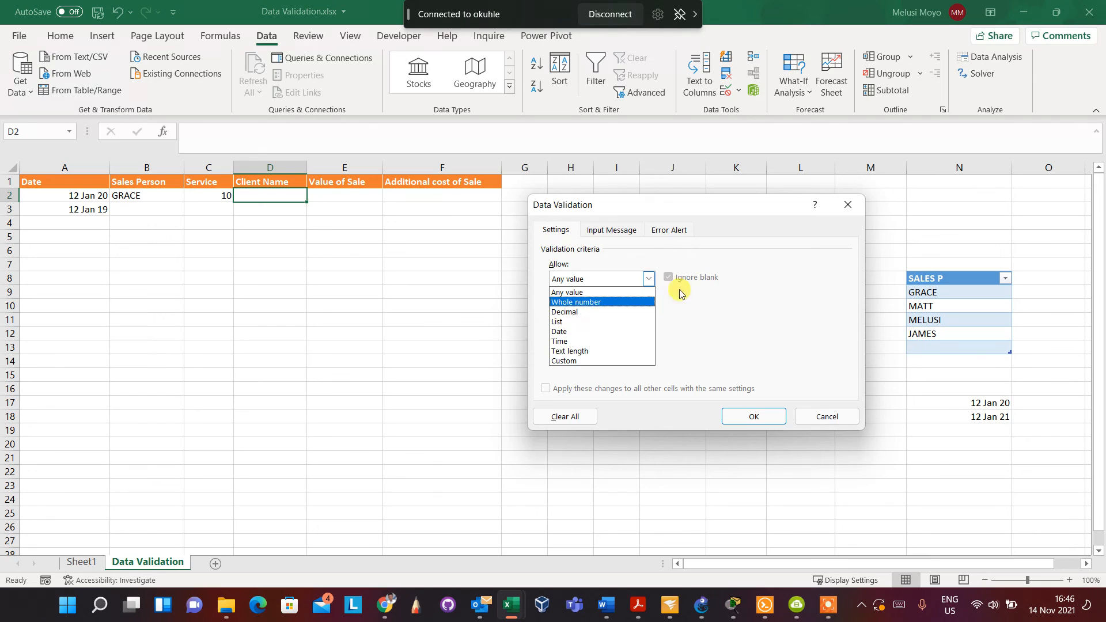
click(721, 324)
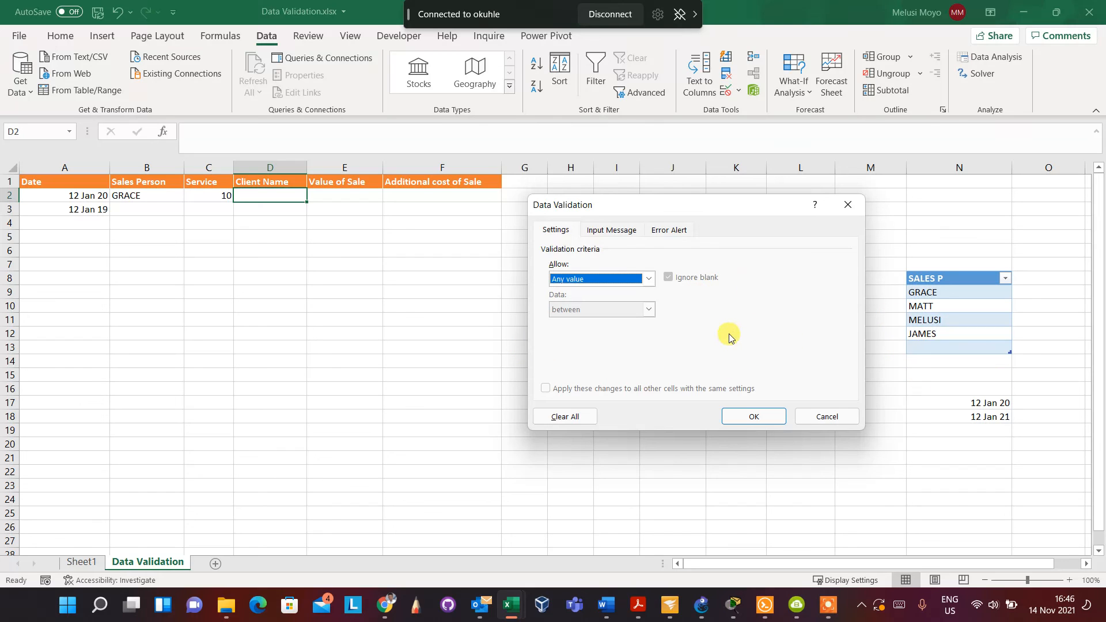
click(621, 237)
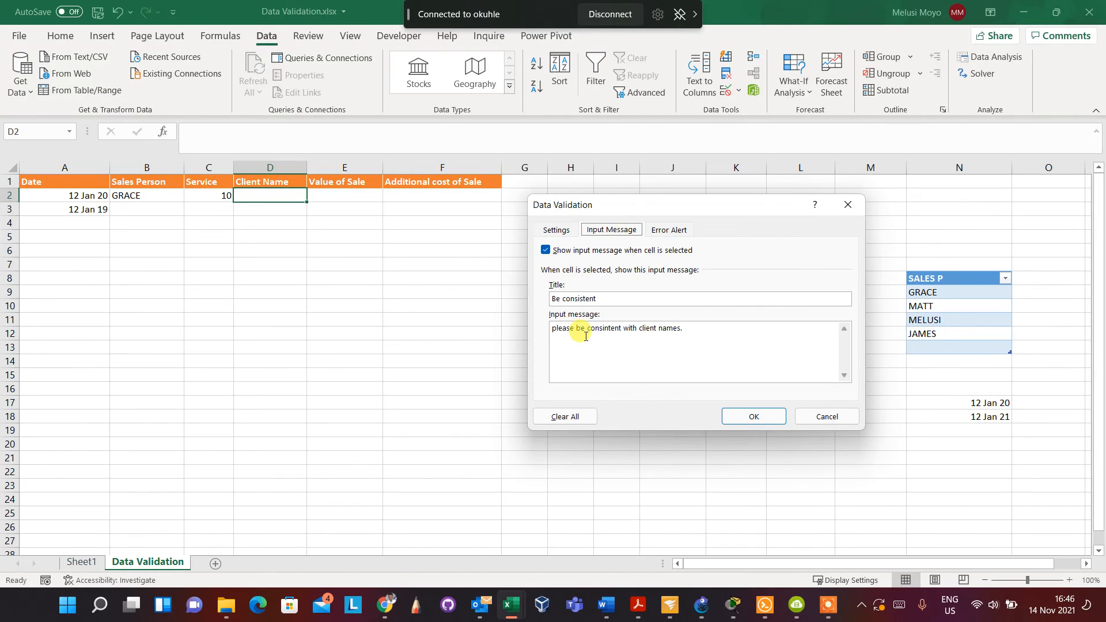
Set D2's error alert to the Information style with the title "be Consistent".
click(669, 229)
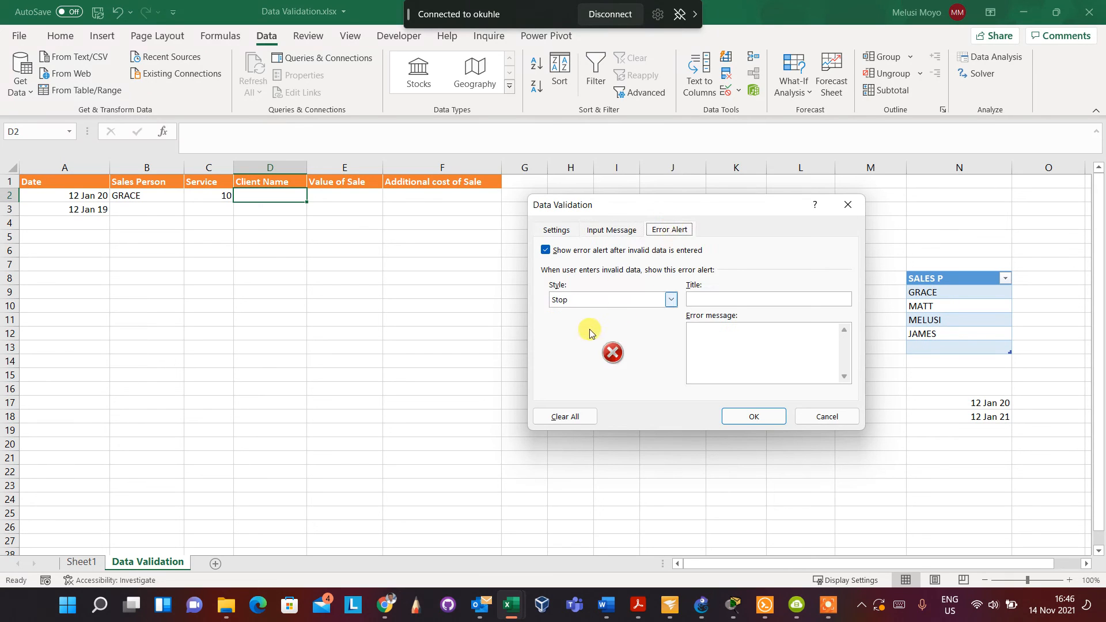
click(671, 300)
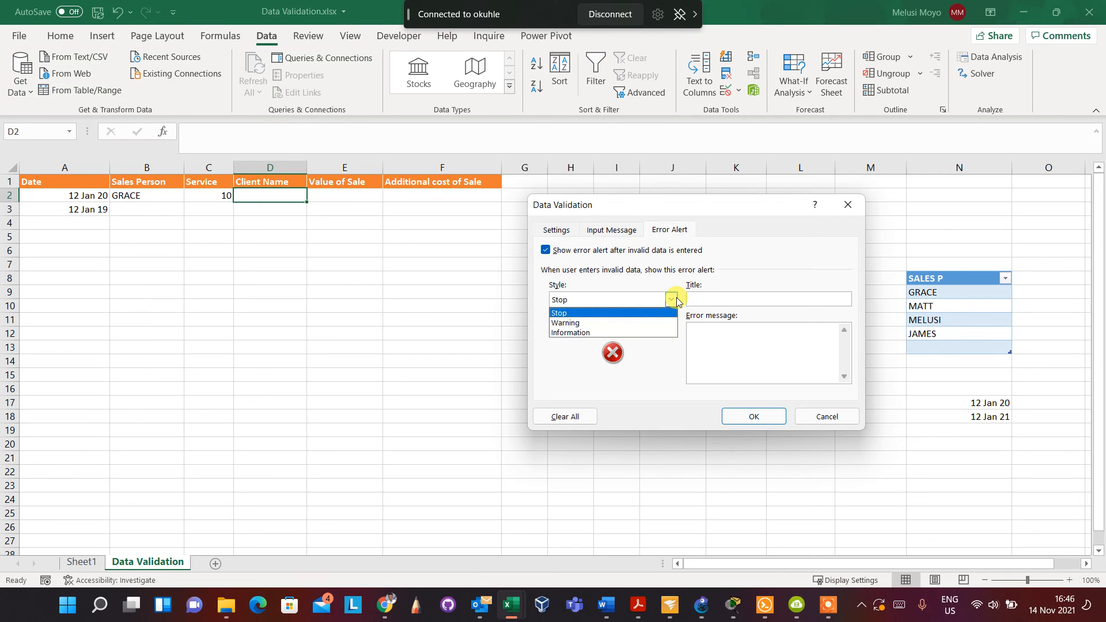
click(583, 332)
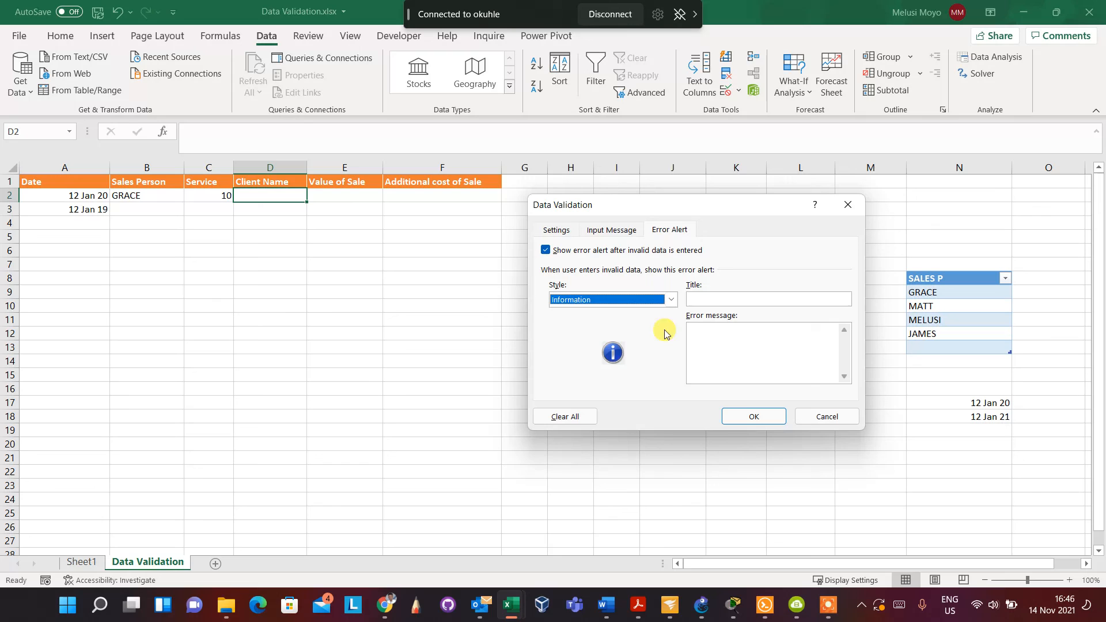
click(768, 298)
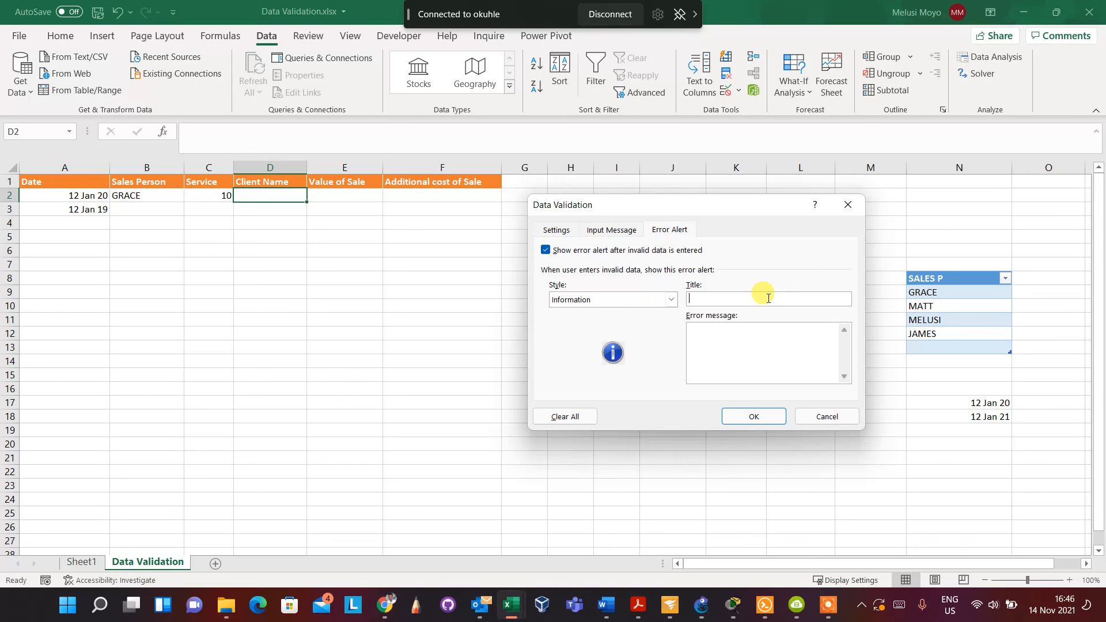
text(be Cons)
text(i)
text(stent )
Write the error message "be consisstent with client names eg(G4S) keep it that way." and apply the validation to D2.
text(be cons)
text(isn)
key(BackSpace)
text(stent with client names)
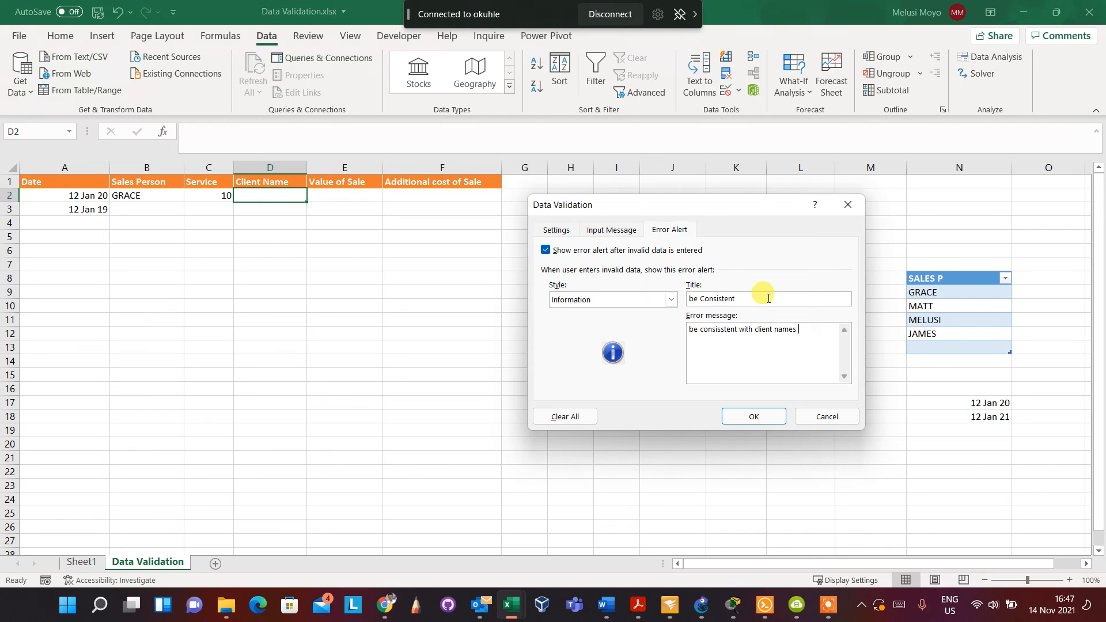
text( eg(G$)
key(BackSpace)
text(4S) keep it that way.)
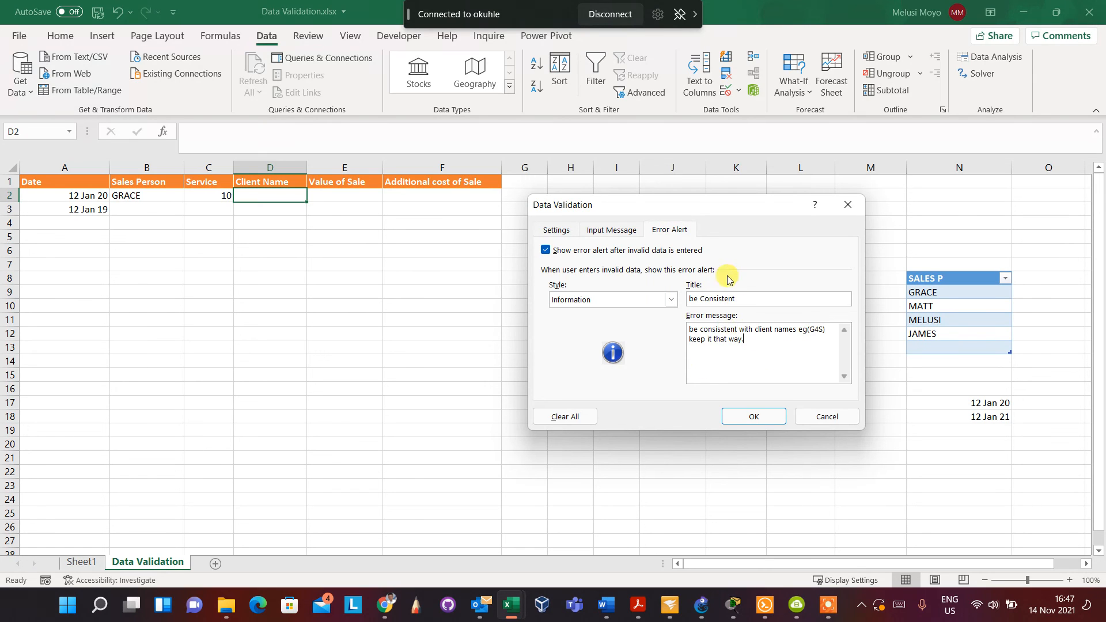
click(748, 416)
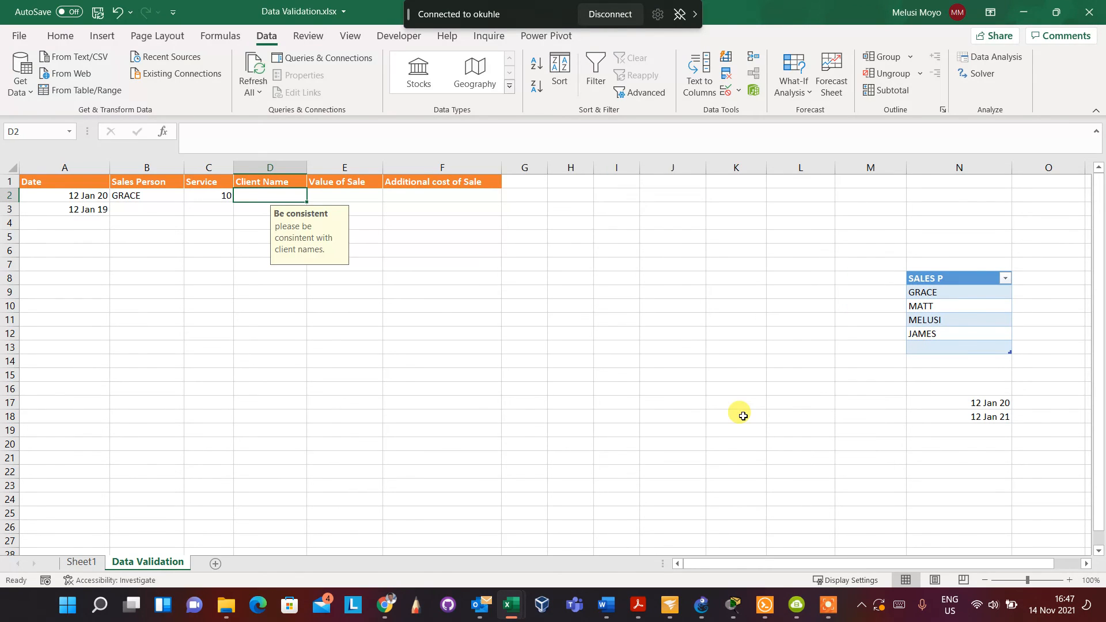
Enter g4s as the client name in cell D2 to test the validation.
click(738, 414)
click(294, 195)
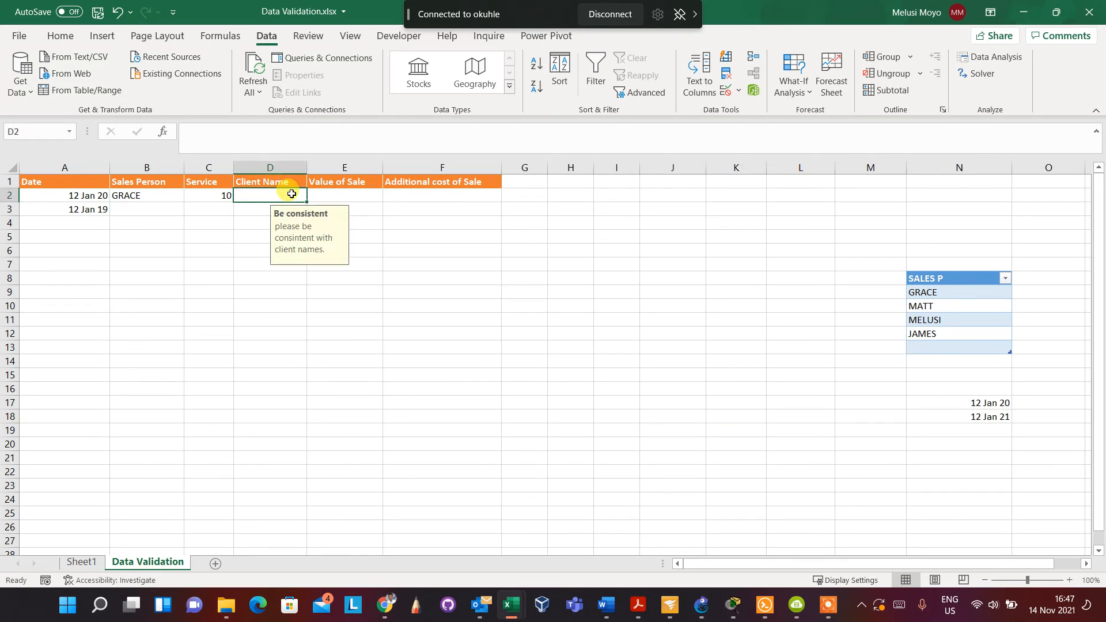
text(g4s)
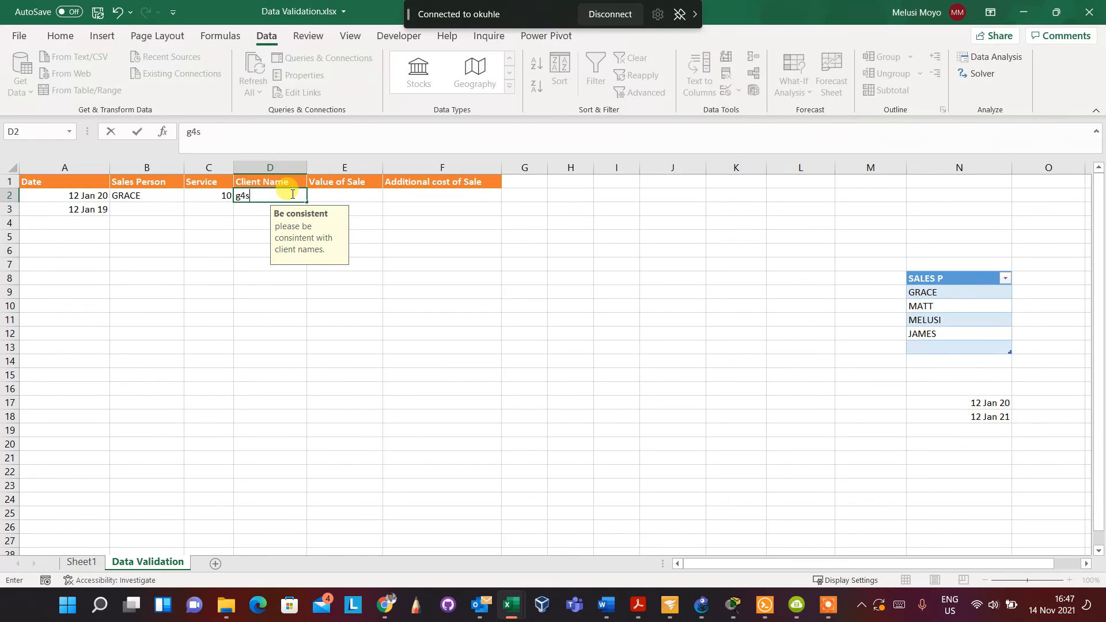
key(Return)
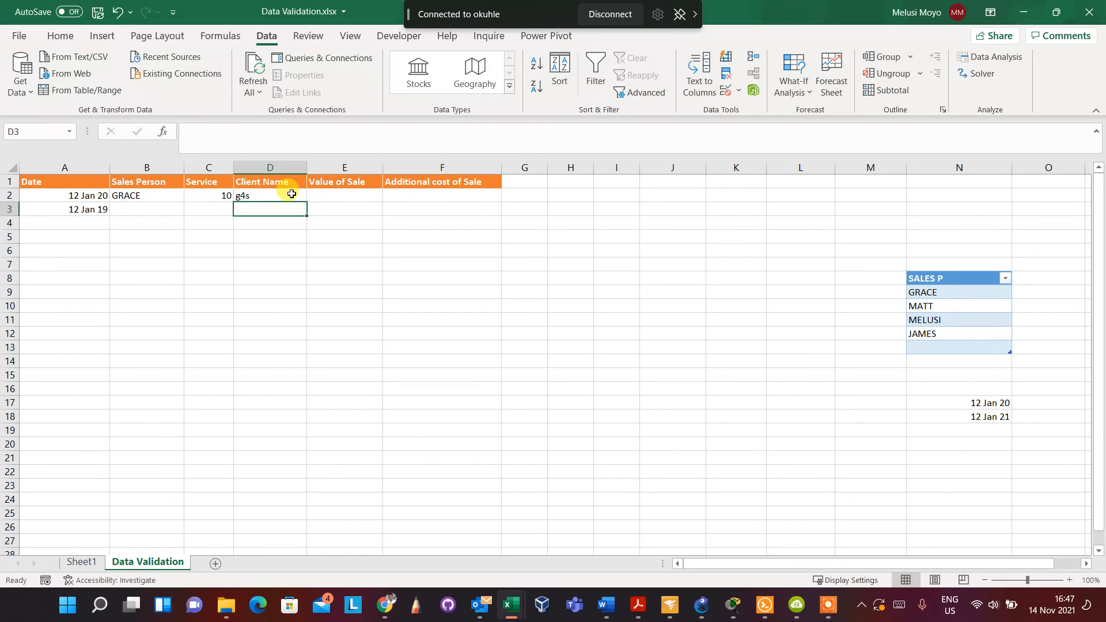
Replace the client name in D2 with cisco and reselect the cell to check its input message.
click(292, 194)
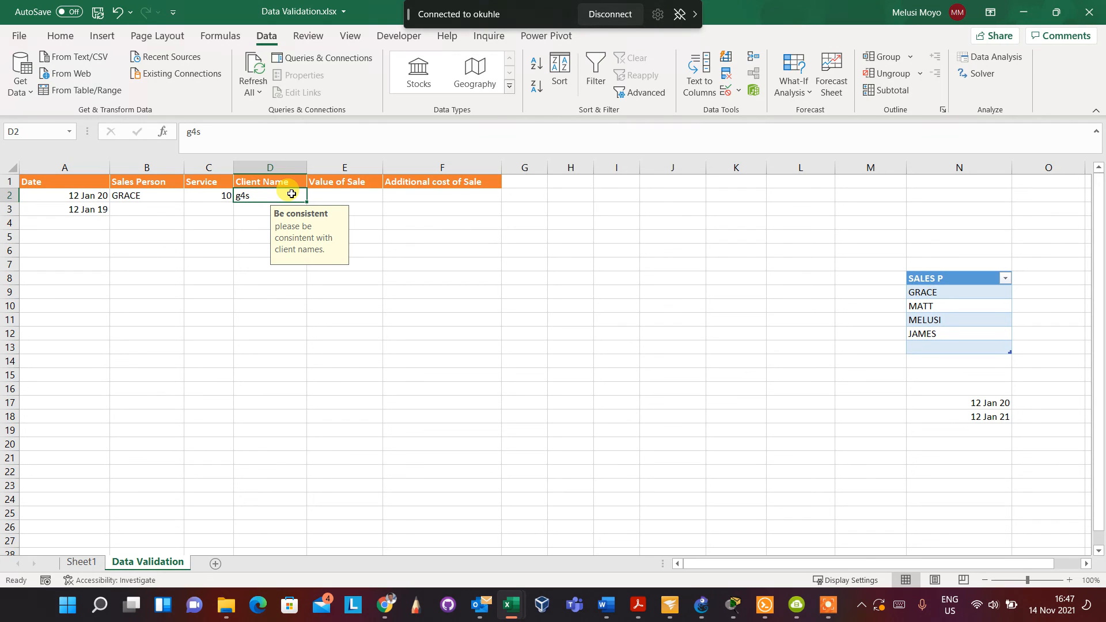
text(cisco)
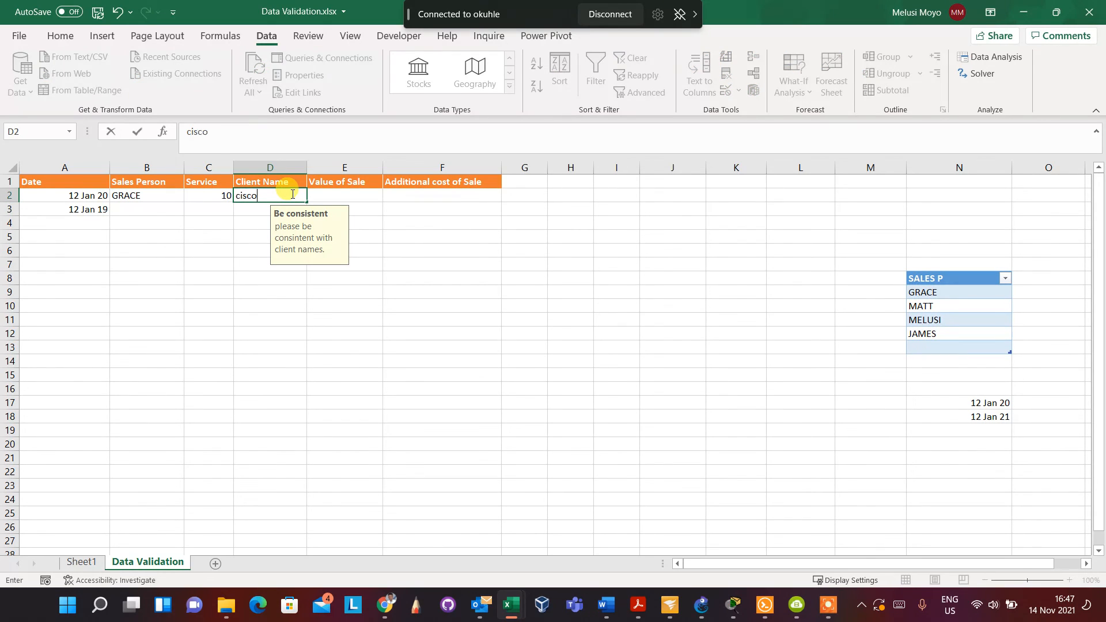
key(Return)
click(291, 194)
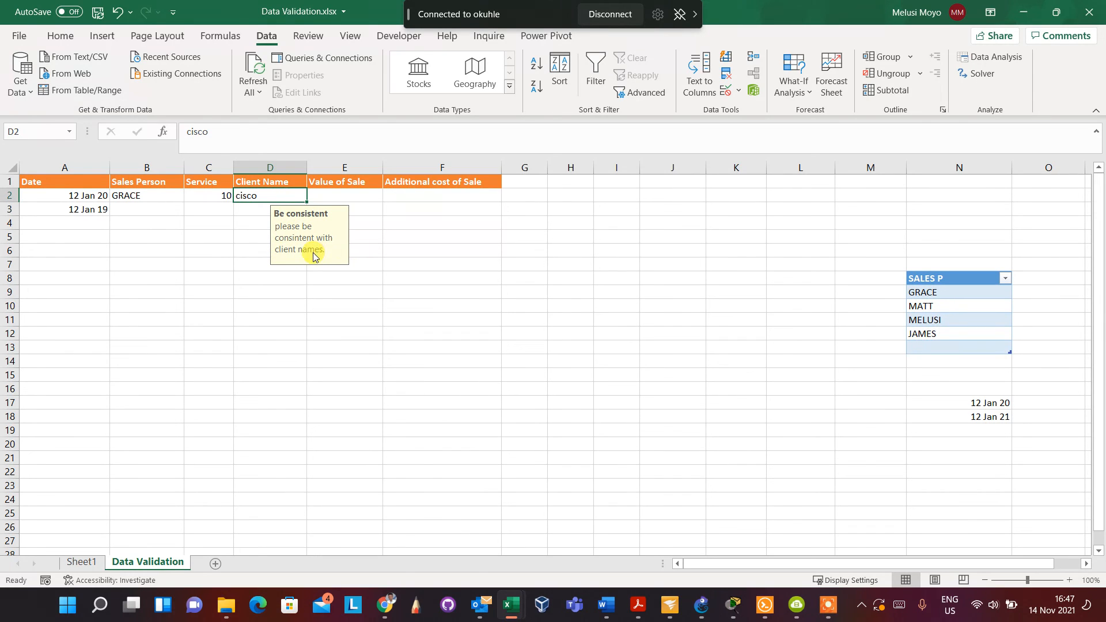
click(236, 221)
click(291, 194)
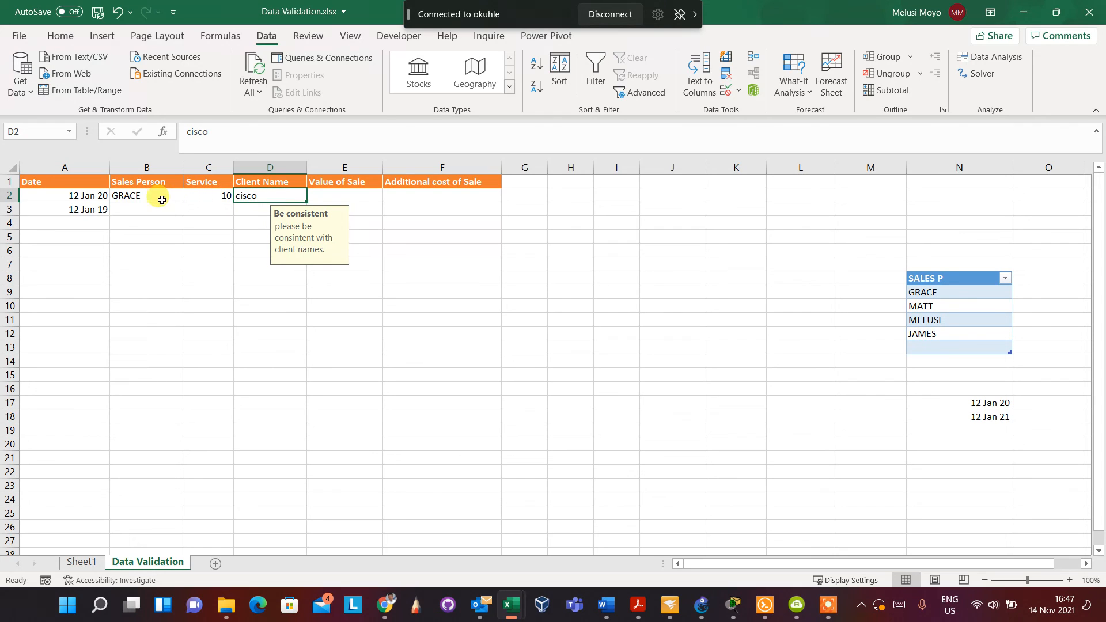